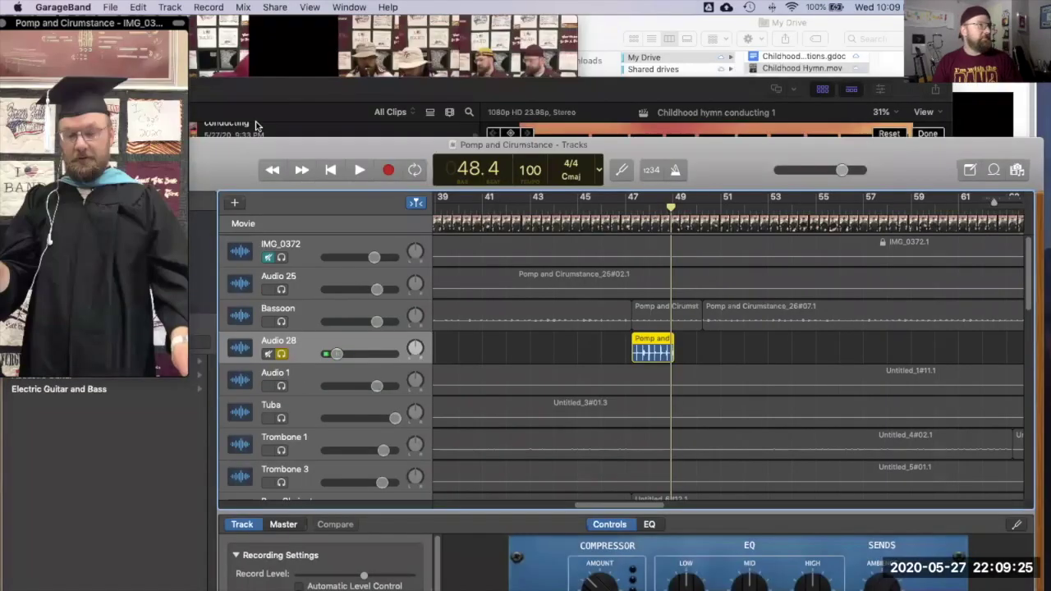
Bring the 'Pomp Final Cut' video window to the front over GarageBand.
{"action": "left_click", "coordinate": [282, 27]}
Move the Pomp Final Cut window aside and reopen 'Childhood hymn Guide Track.mov' from recent files.
{"action": "left_click_drag", "start_coordinate": [281, 27], "coordinate": [630, 73]}
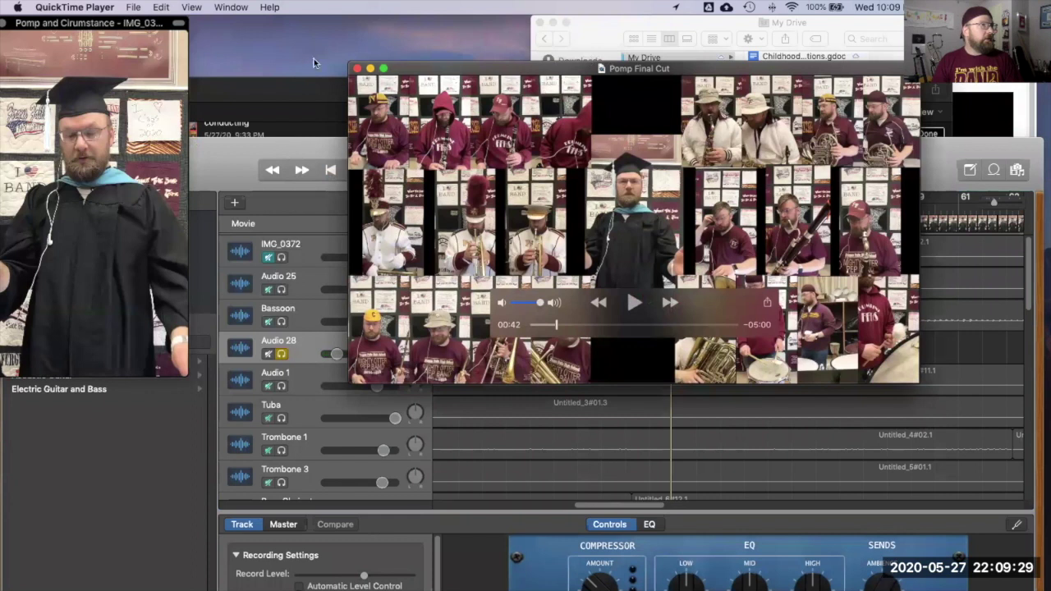
{"action": "left_click", "coordinate": [161, 7]}
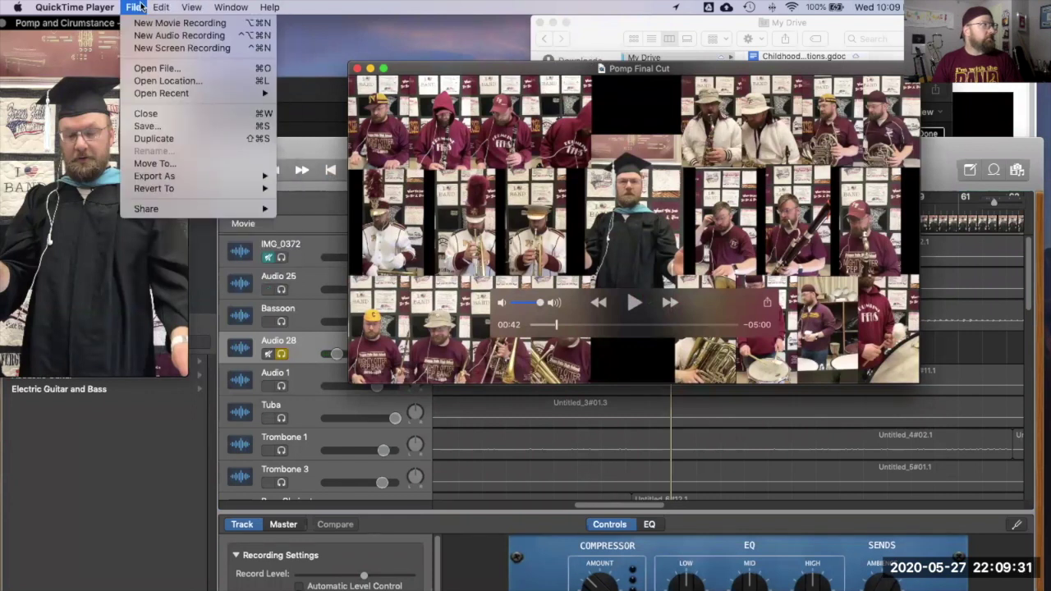
{"action": "mouse_move", "coordinate": [169, 93]}
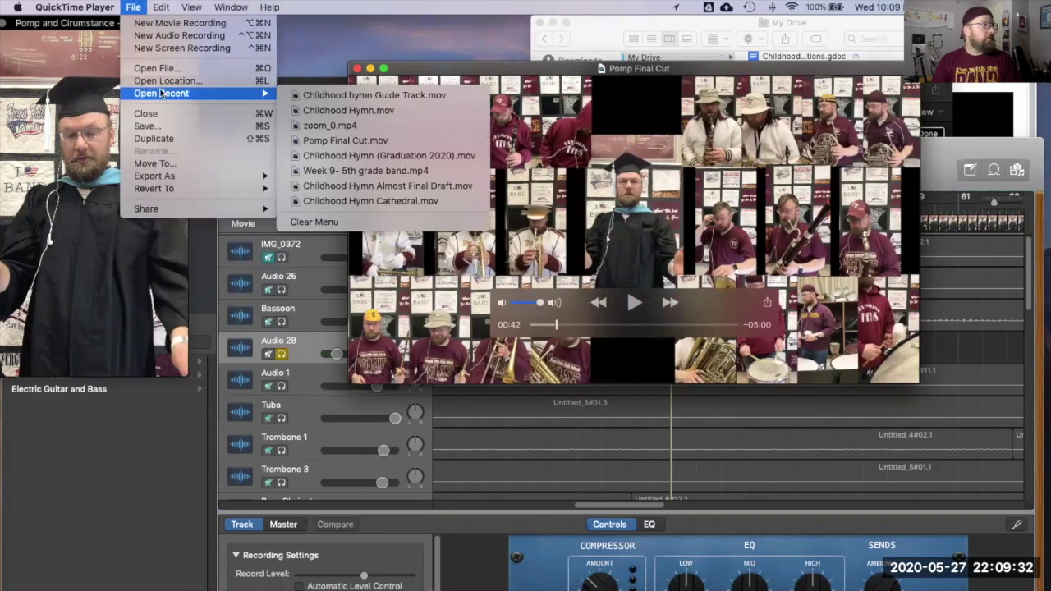
{"action": "left_click", "coordinate": [298, 97]}
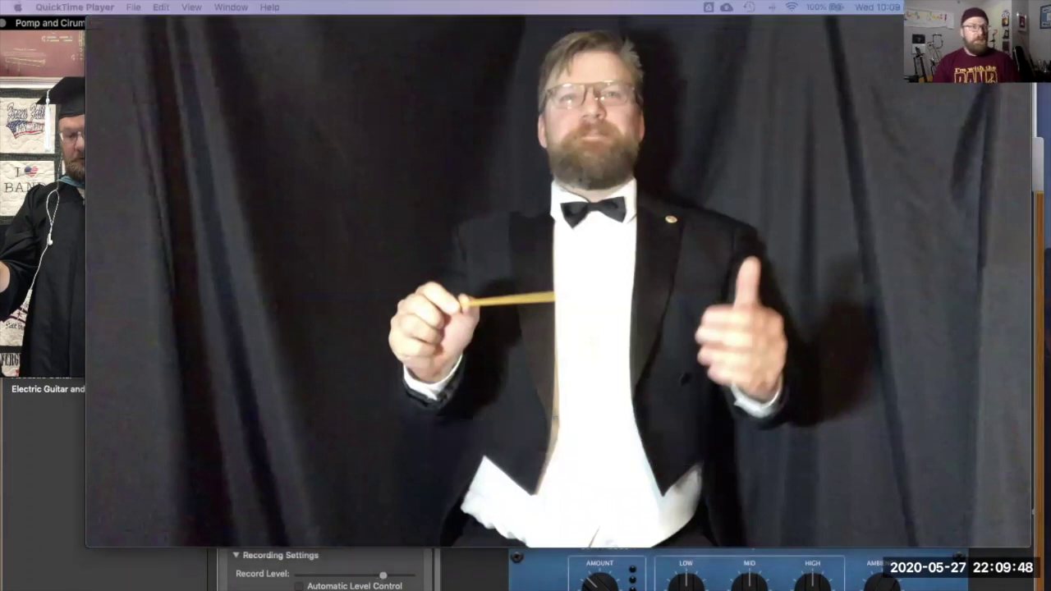
{"action": "mouse_move", "coordinate": [990, 234]}
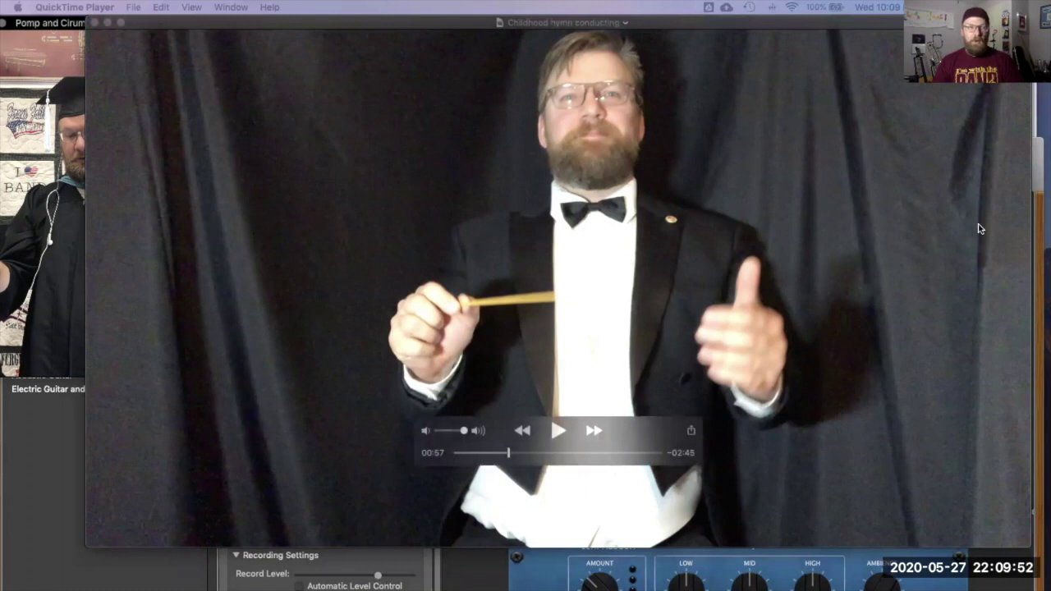
{"action": "mouse_move", "coordinate": [990, 259]}
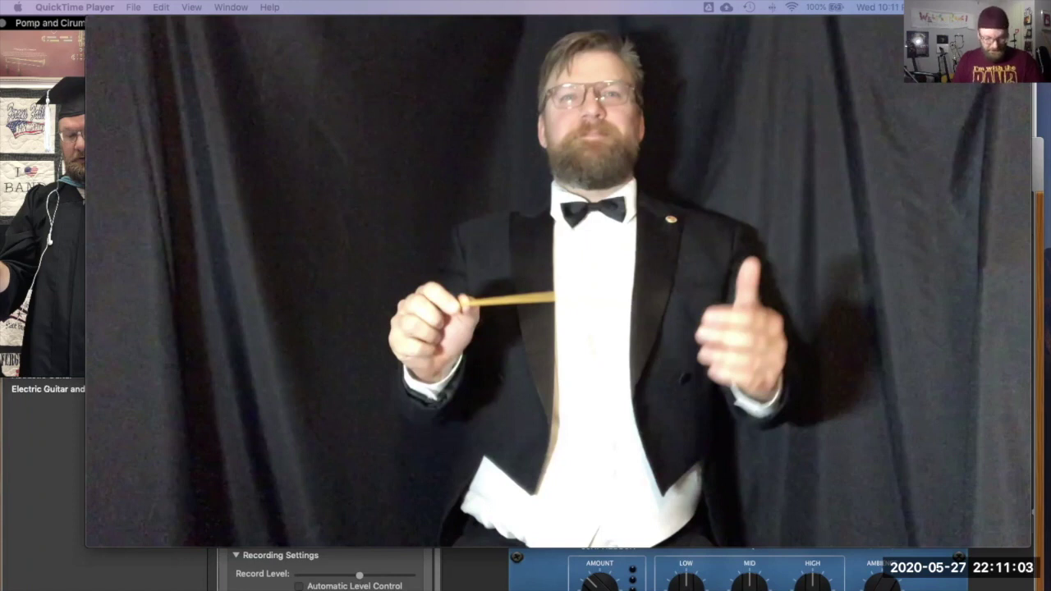
{"action": "left_click", "coordinate": [46, 425]}
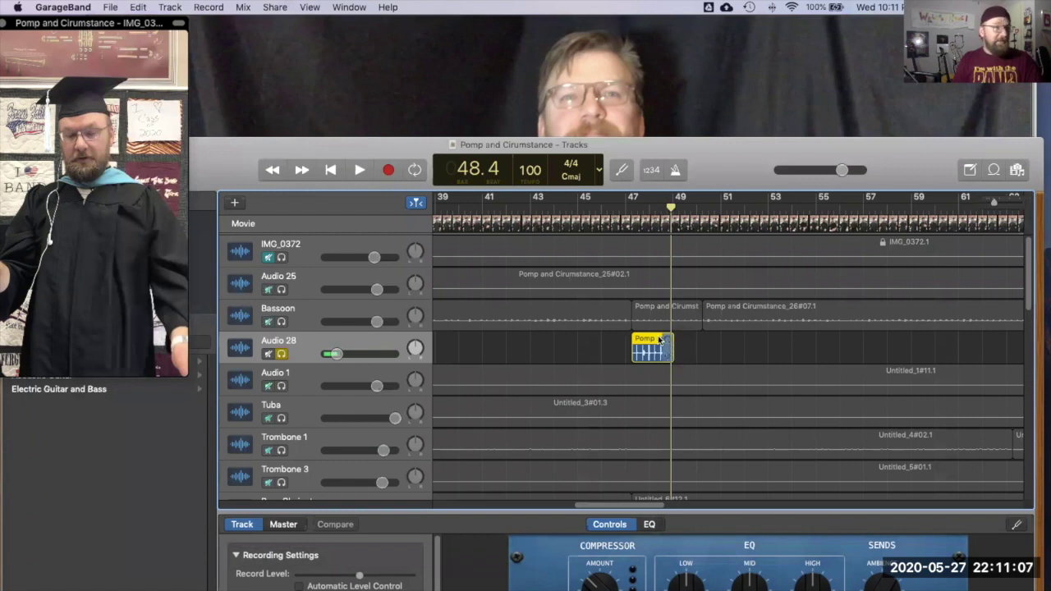
Delete the short Audio 28 take, unsolo the track, and raise the Tracks window.
{"action": "key", "text": "Delete"}
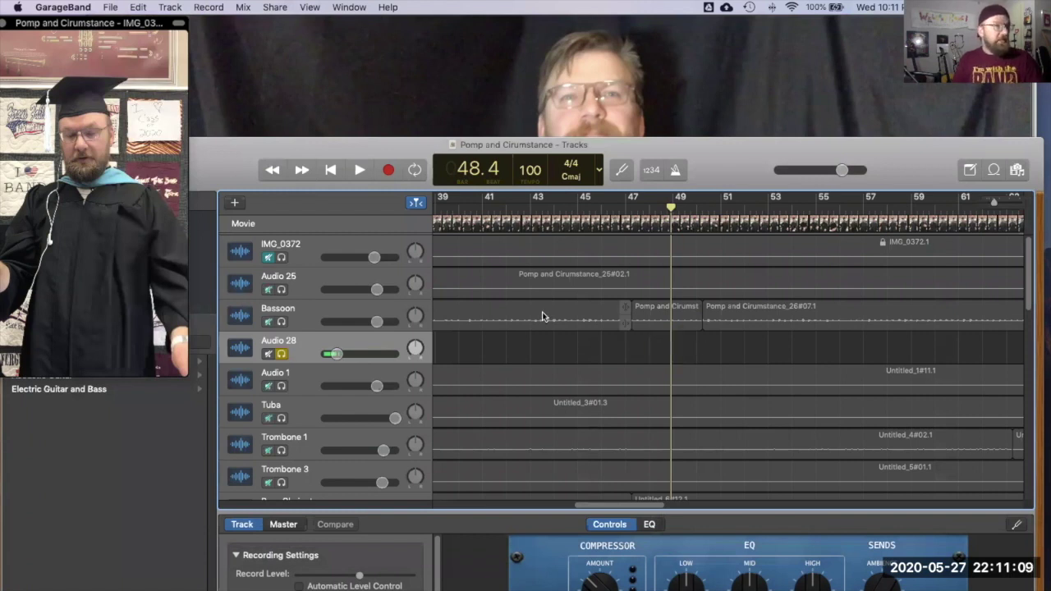
{"action": "scroll", "coordinate": [542, 317], "scroll_direction": "right", "scroll_amount": 5}
{"action": "scroll", "coordinate": [542, 317], "scroll_direction": "left", "scroll_amount": 10}
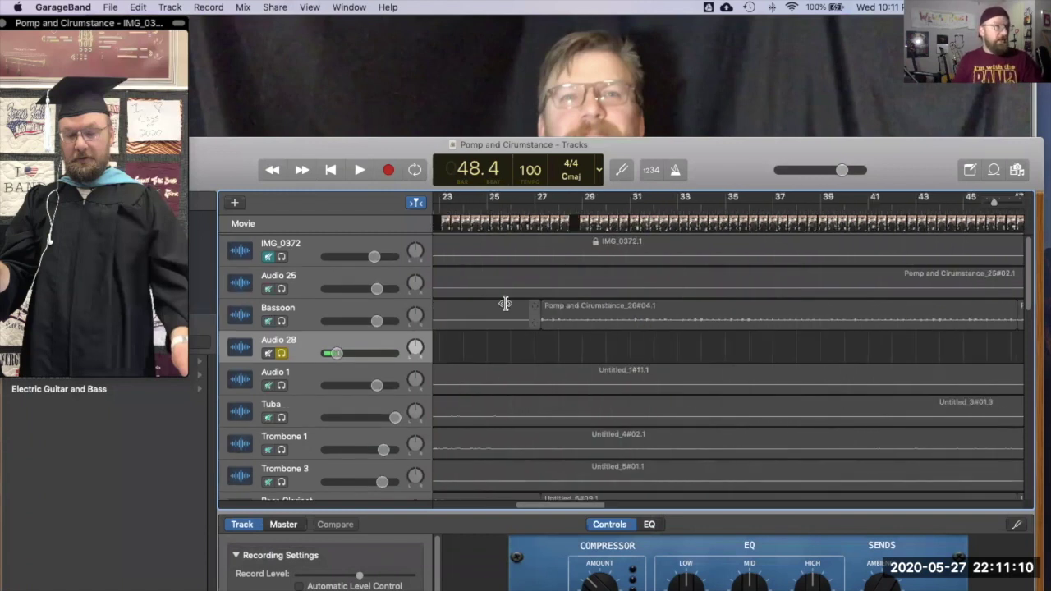
{"action": "left_click", "coordinate": [281, 354]}
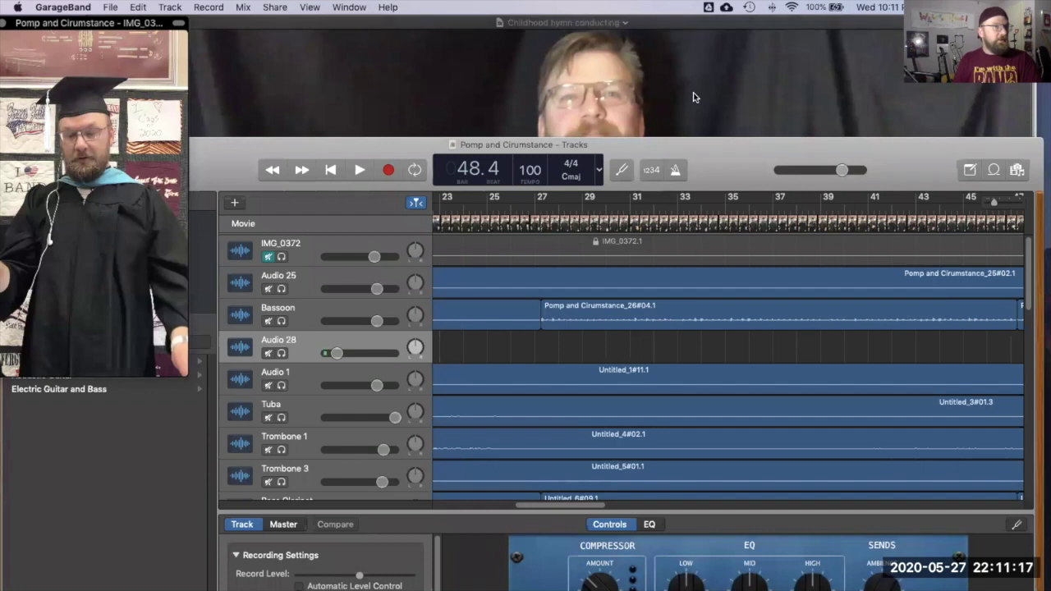
{"action": "left_click_drag", "start_coordinate": [715, 153], "coordinate": [712, 32]}
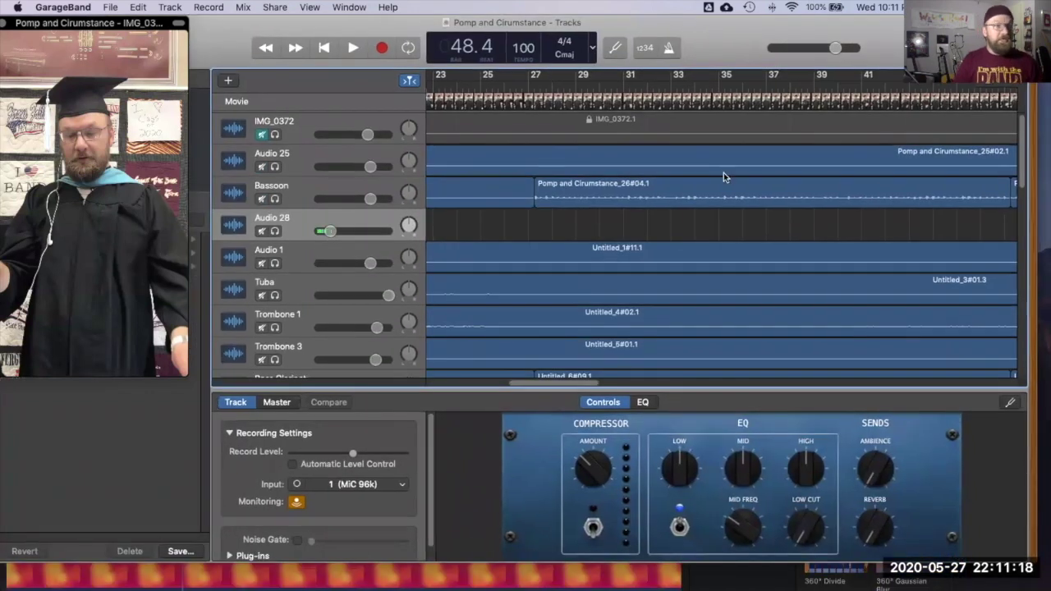
{"action": "scroll", "coordinate": [674, 207], "scroll_direction": "left", "scroll_amount": 10}
{"action": "scroll", "coordinate": [650, 206], "scroll_direction": "left", "scroll_amount": 3}
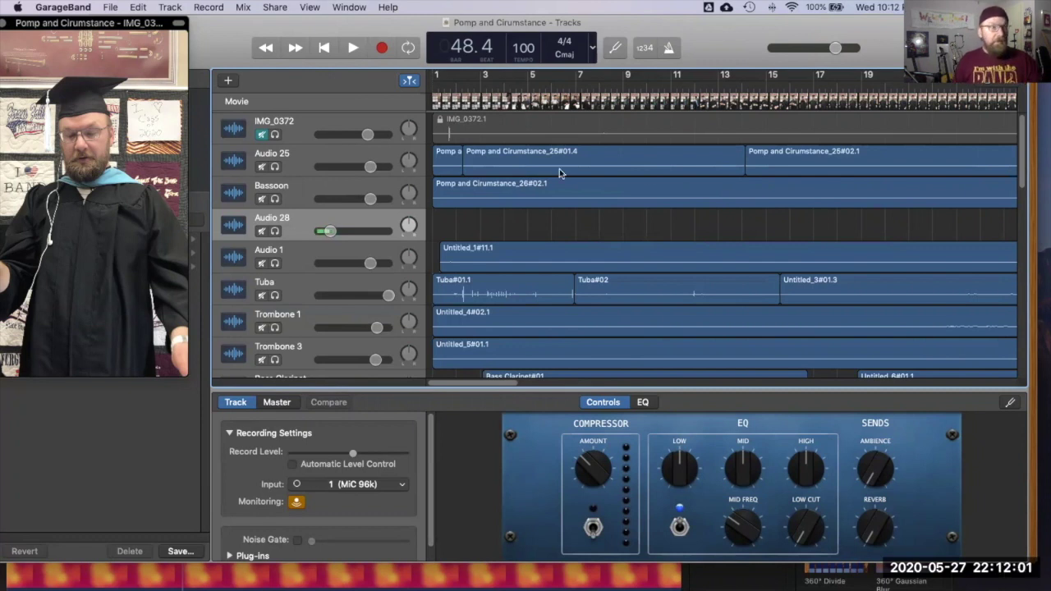
Scroll the timeline to bar 47 and select the short Bassoon region there.
{"action": "scroll", "coordinate": [653, 174], "scroll_direction": "right", "scroll_amount": 5}
{"action": "scroll", "coordinate": [655, 174], "scroll_direction": "down", "scroll_amount": 10}
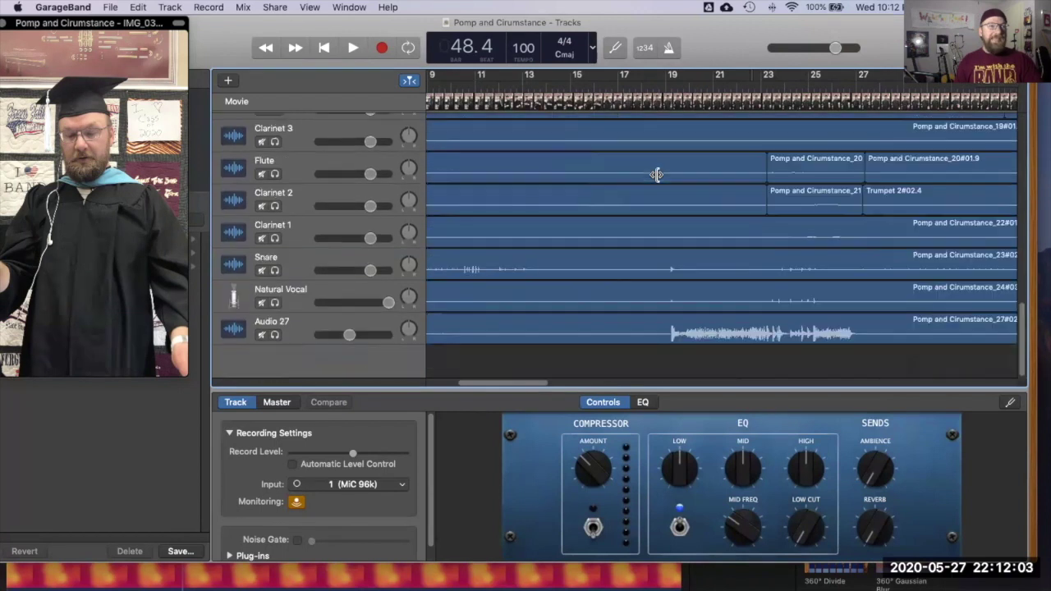
{"action": "scroll", "coordinate": [656, 174], "scroll_direction": "up", "scroll_amount": 10}
{"action": "scroll", "coordinate": [656, 178], "scroll_direction": "right", "scroll_amount": 2}
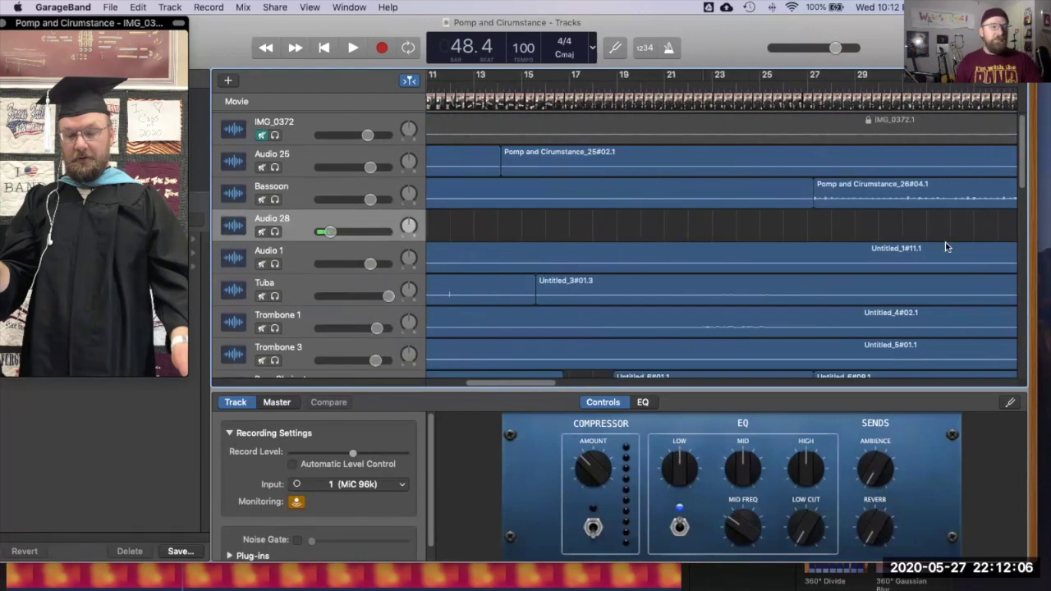
{"action": "scroll", "coordinate": [886, 190], "scroll_direction": "right", "scroll_amount": 2}
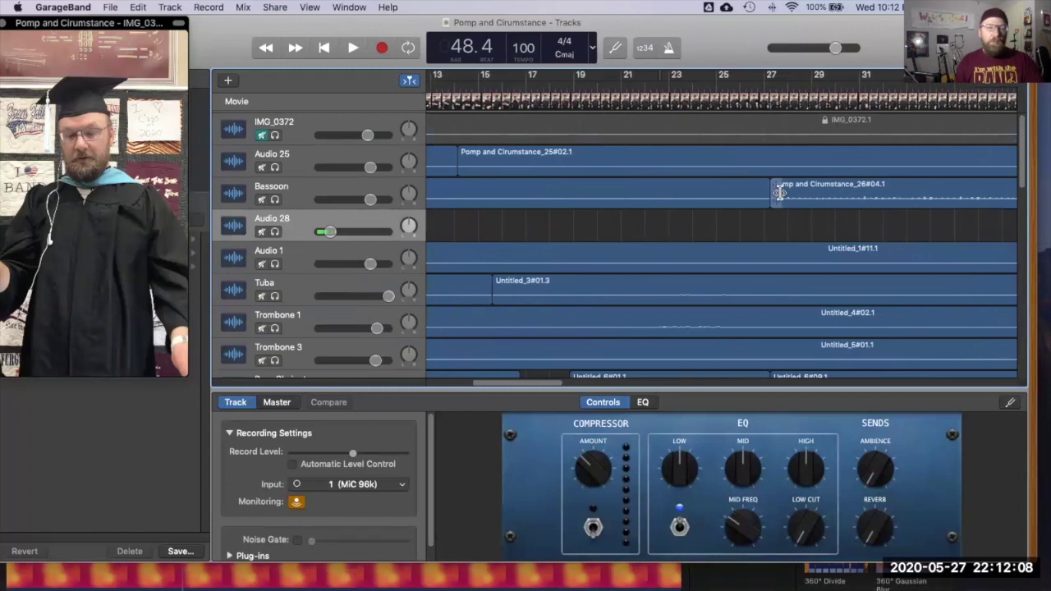
{"action": "scroll", "coordinate": [802, 194], "scroll_direction": "right", "scroll_amount": 1}
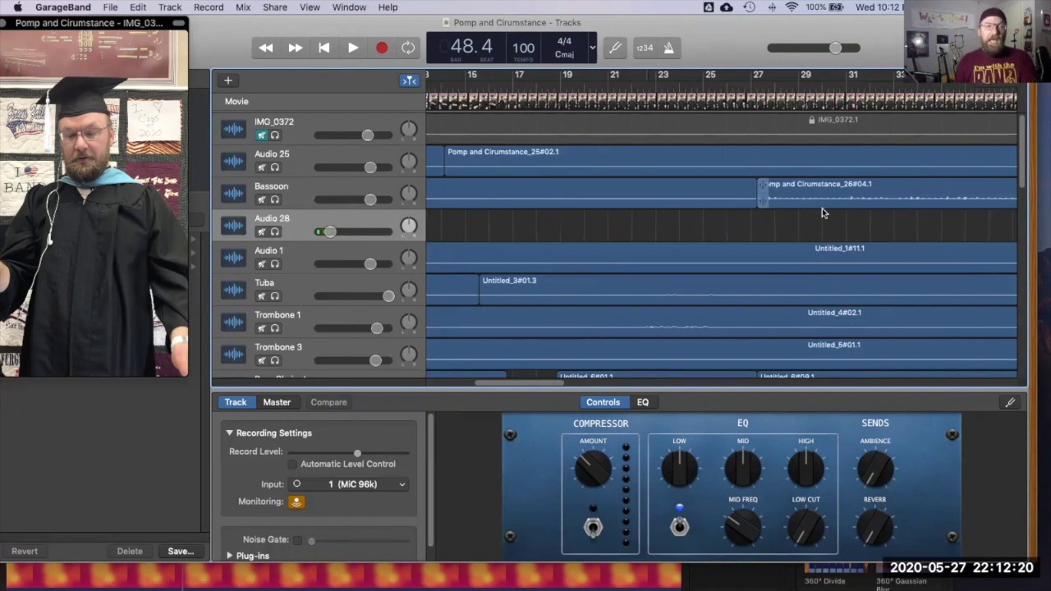
{"action": "scroll", "coordinate": [821, 212], "scroll_direction": "right", "scroll_amount": 10}
{"action": "scroll", "coordinate": [822, 208], "scroll_direction": "right", "scroll_amount": 3}
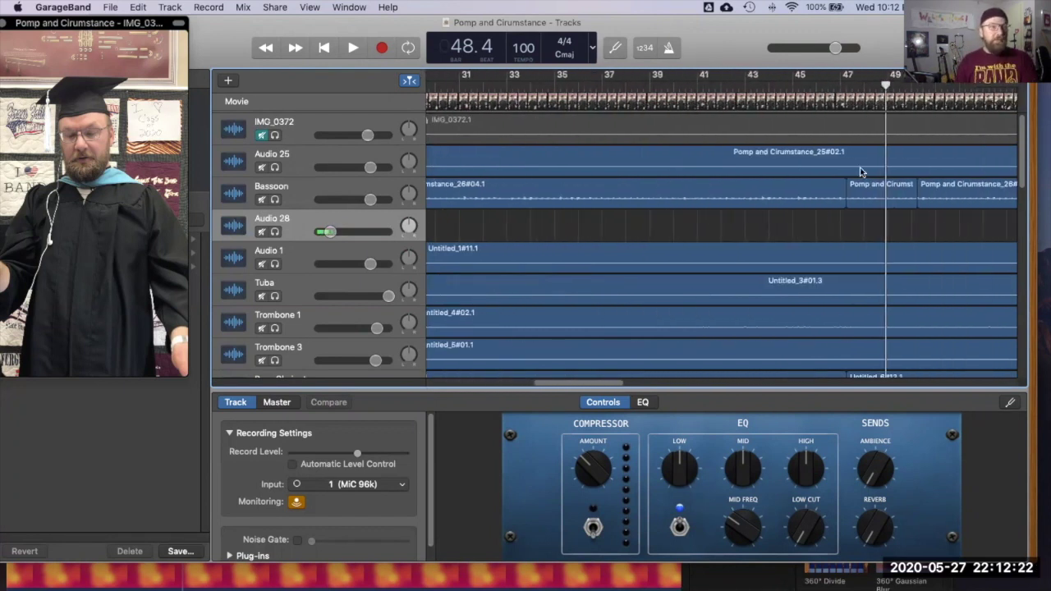
{"action": "left_click", "coordinate": [886, 195]}
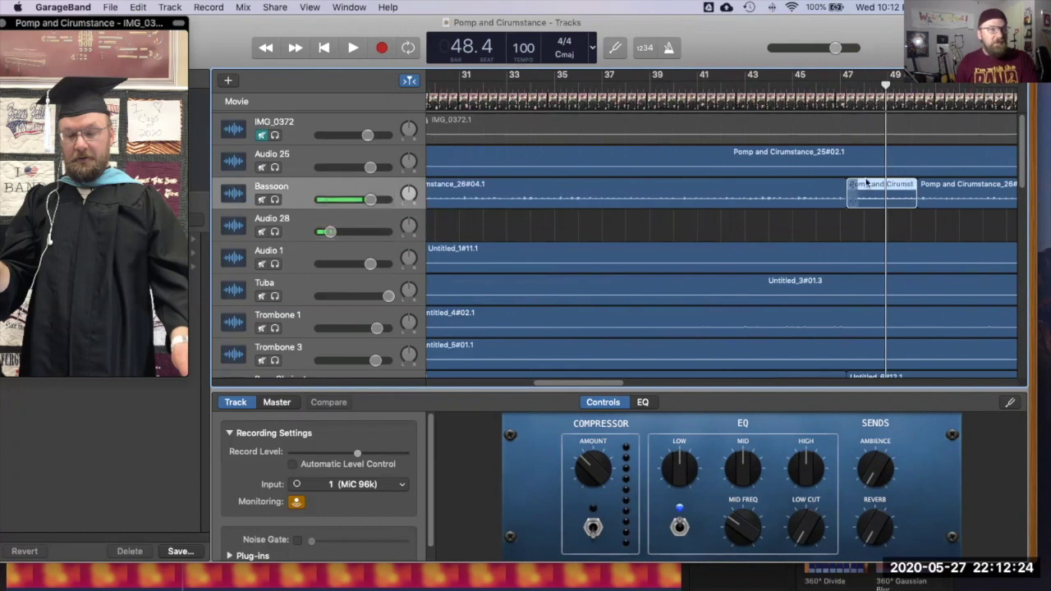
Turn on cycle and count-in, set the playhead just past bar 47, and solo Bassoon.
{"action": "left_click", "coordinate": [838, 85]}
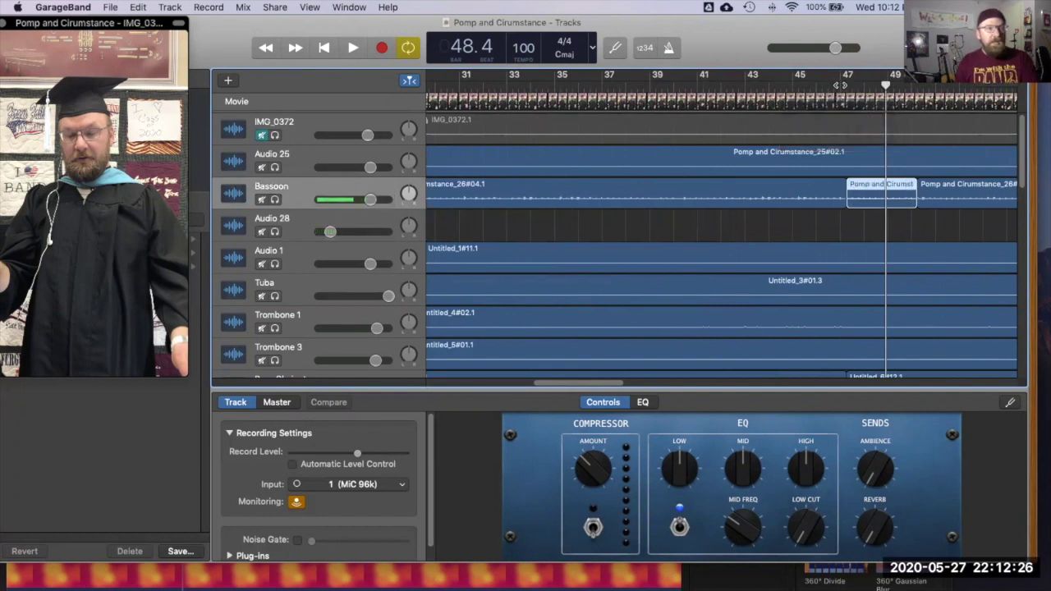
{"action": "left_click", "coordinate": [841, 85]}
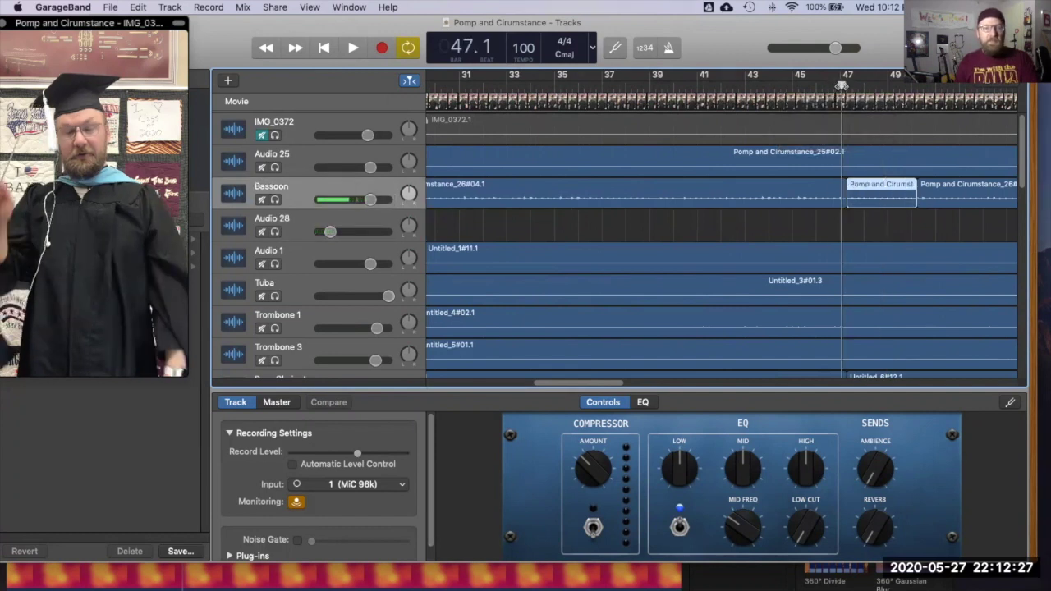
{"action": "left_click", "coordinate": [845, 87]}
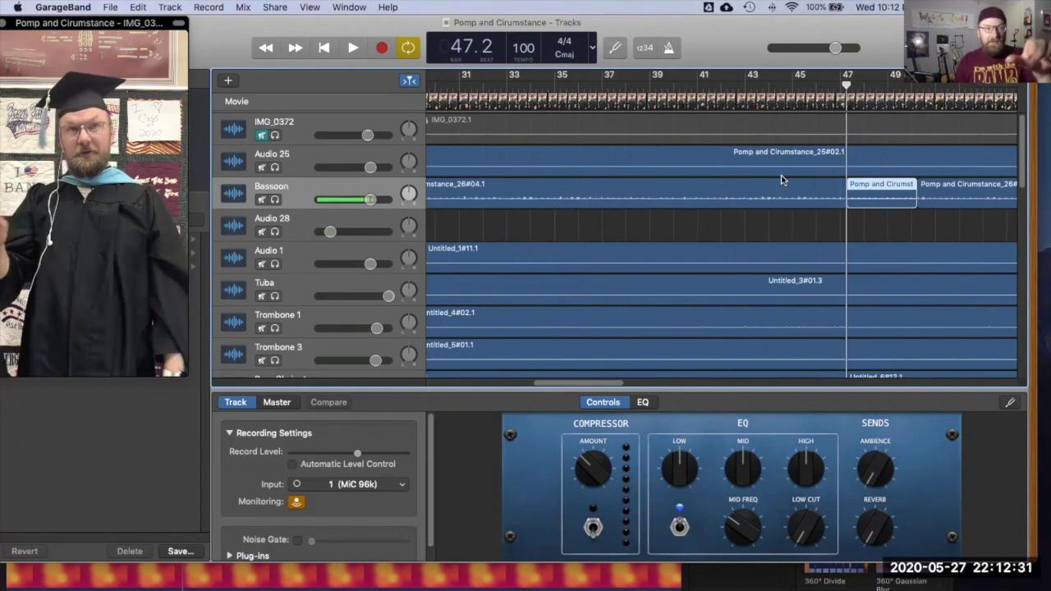
{"action": "left_click_drag", "start_coordinate": [846, 85], "coordinate": [845, 85]}
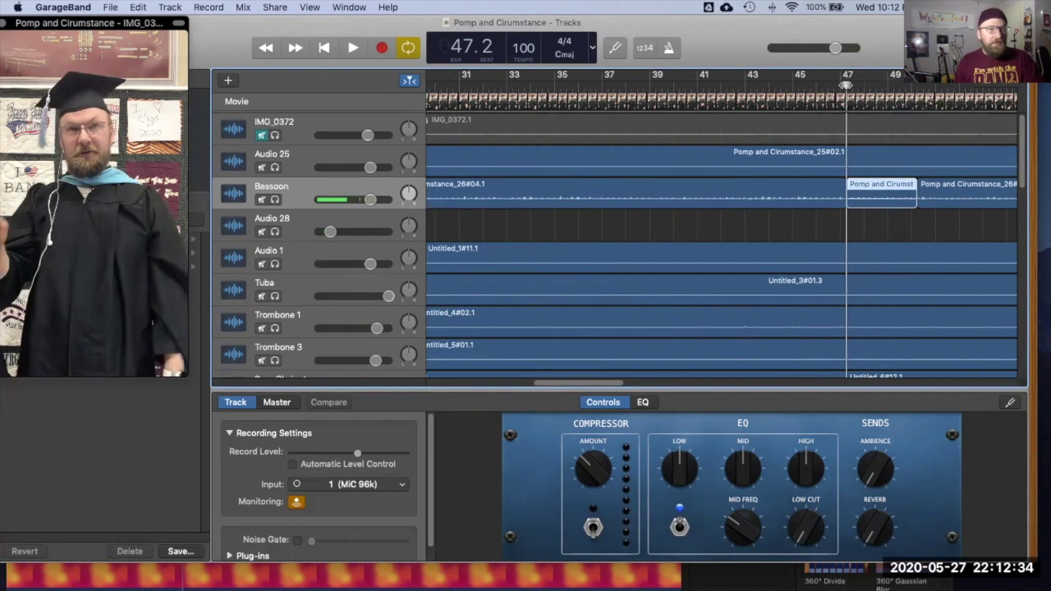
{"action": "left_click", "coordinate": [645, 48]}
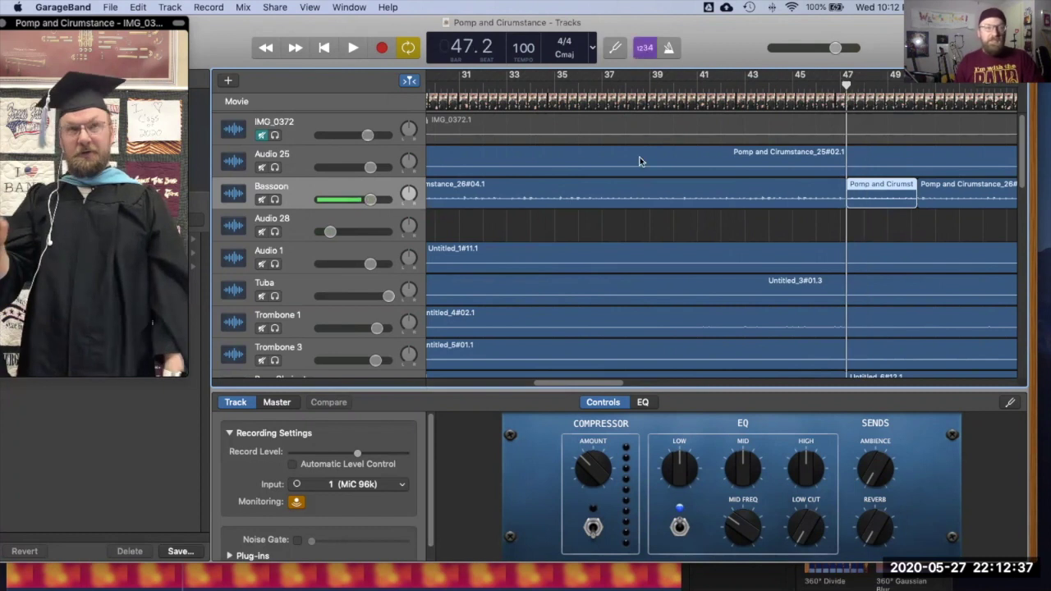
{"action": "left_click", "coordinate": [276, 200]}
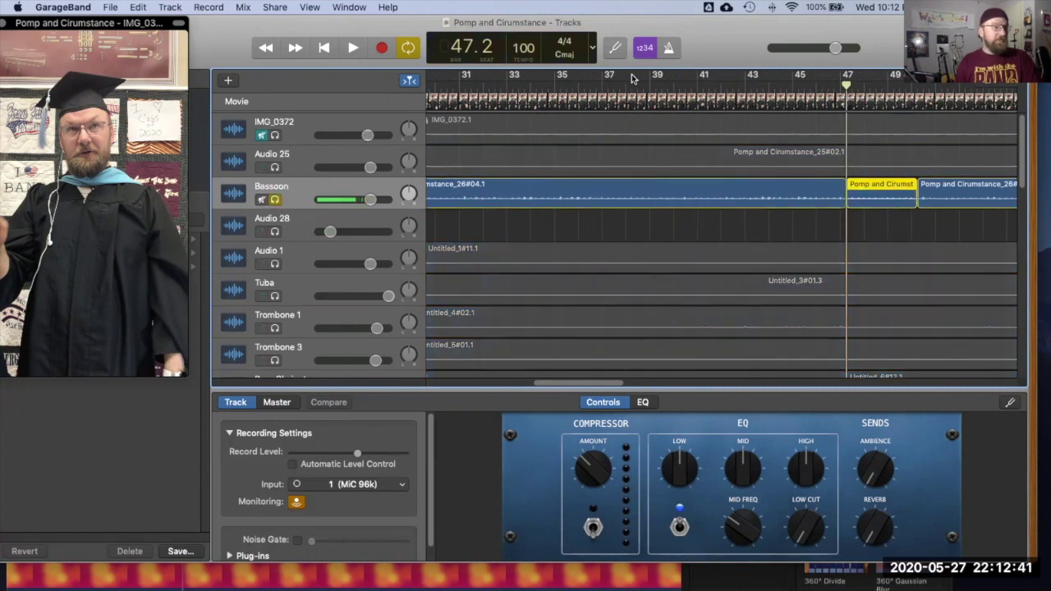
Record a new Bassoon take from bar 47, then return the playhead just before bar 47.
{"action": "left_click", "coordinate": [381, 49]}
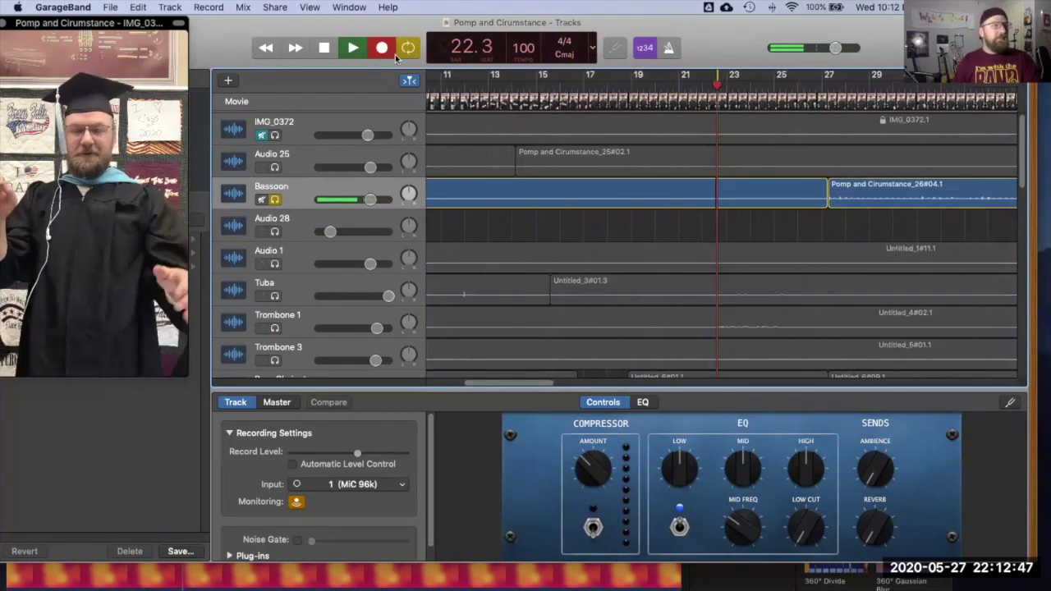
{"action": "key", "text": "space"}
{"action": "scroll", "coordinate": [673, 173], "scroll_direction": "right", "scroll_amount": 10}
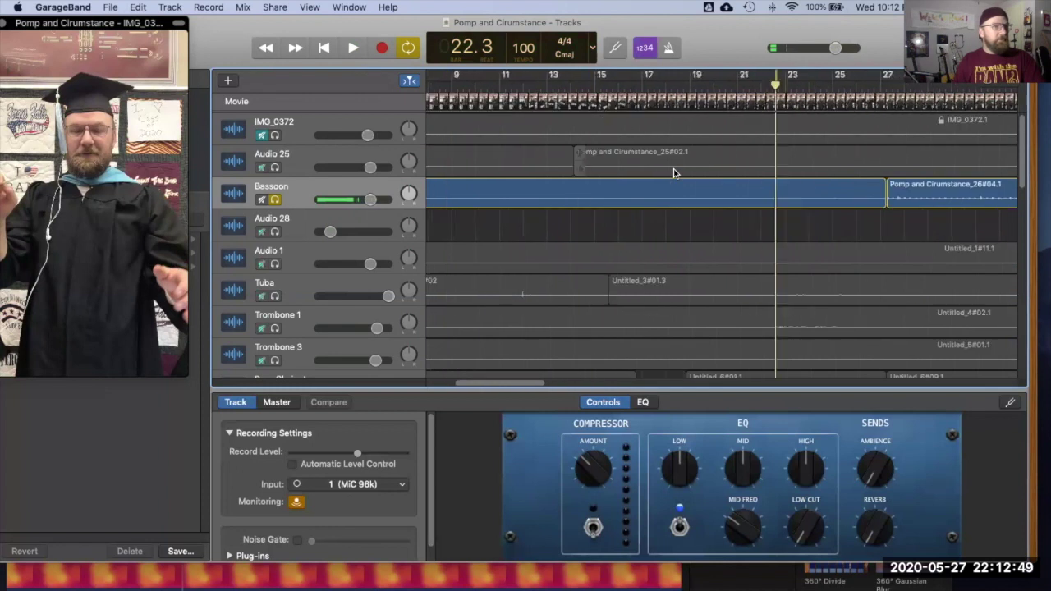
{"action": "scroll", "coordinate": [673, 172], "scroll_direction": "right", "scroll_amount": 8}
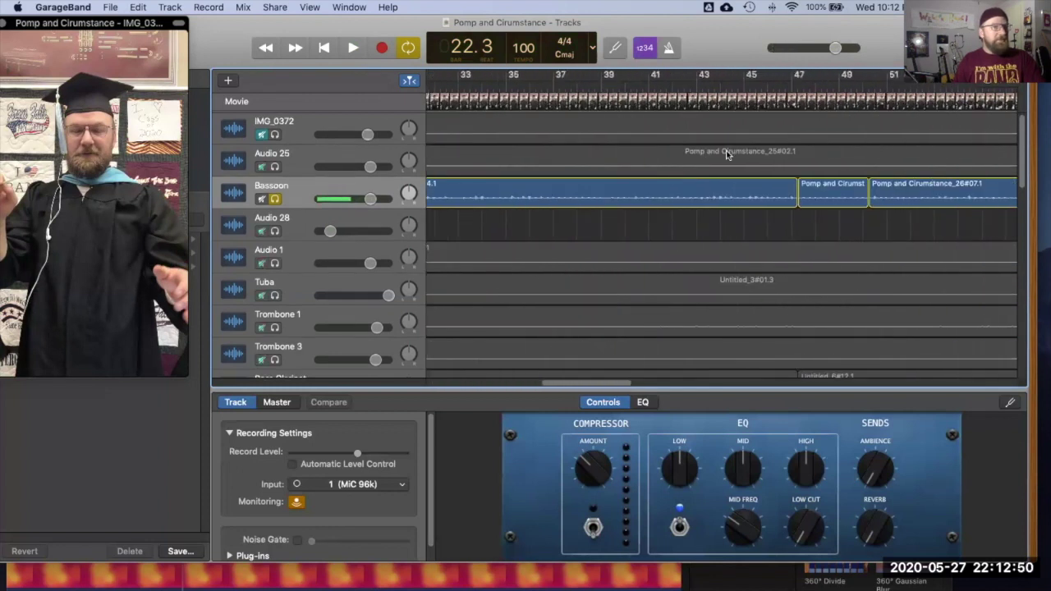
{"action": "left_click", "coordinate": [796, 86]}
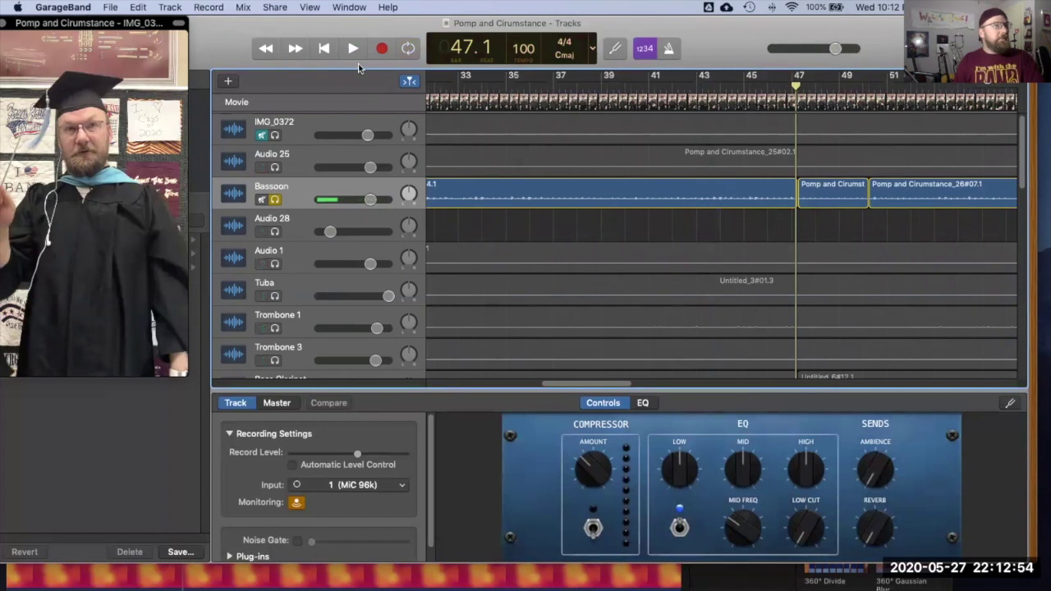
{"action": "left_click", "coordinate": [383, 49]}
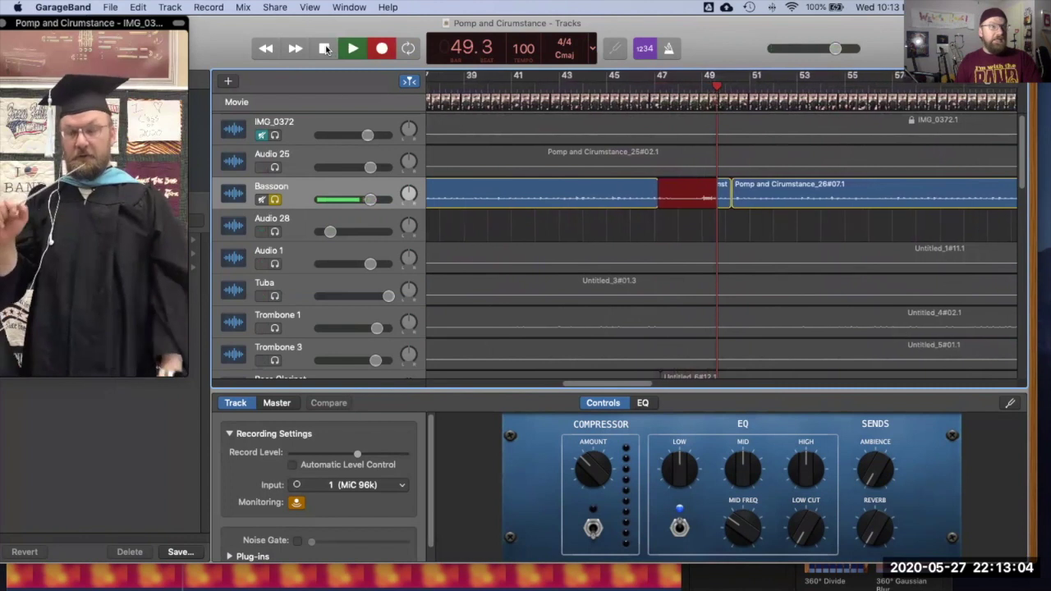
{"action": "left_click", "coordinate": [325, 49]}
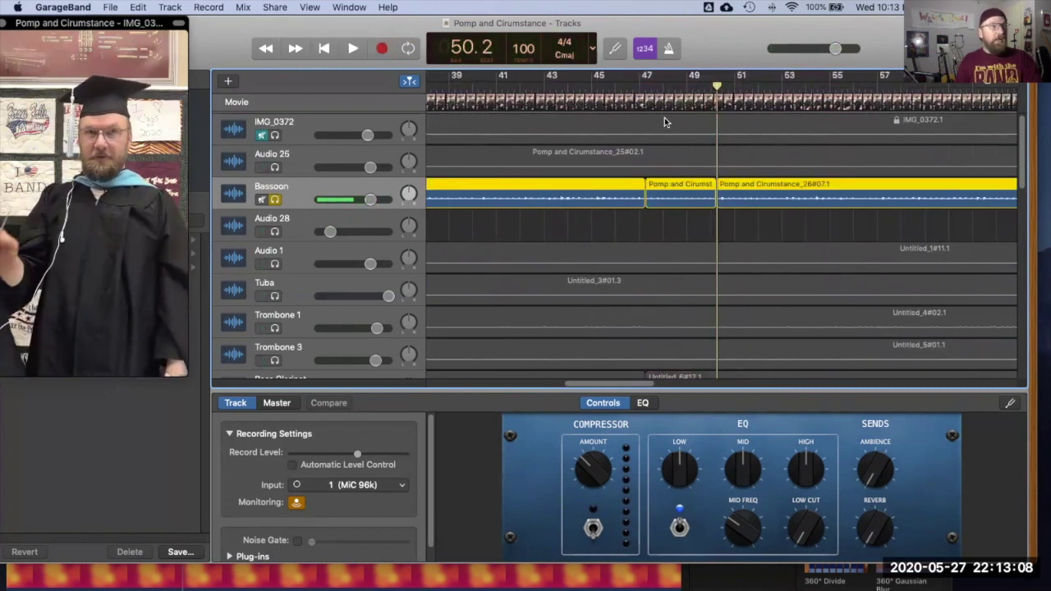
{"action": "left_click", "coordinate": [573, 226]}
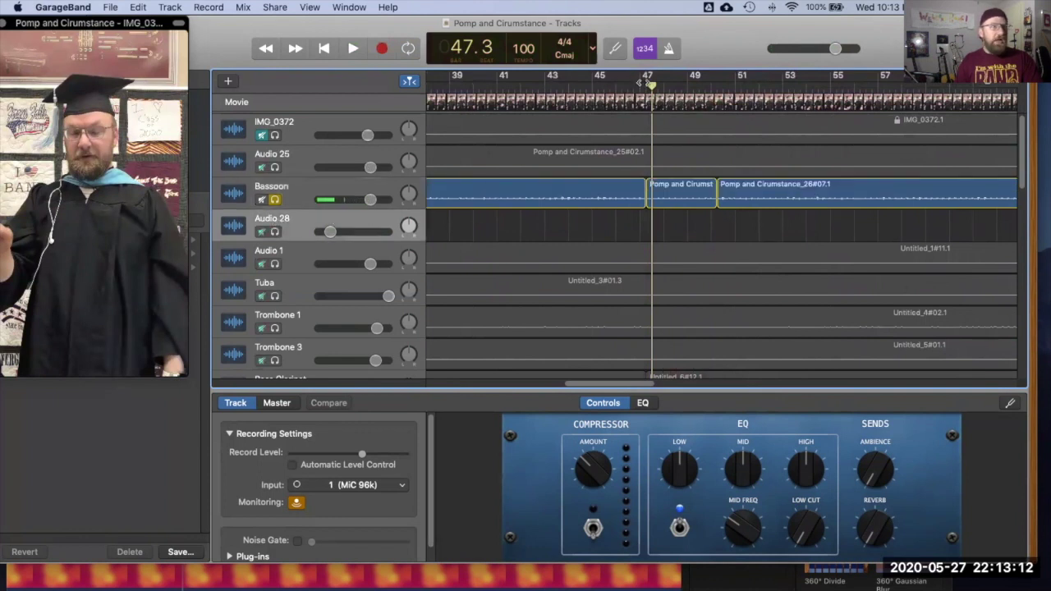
{"action": "left_click_drag", "start_coordinate": [653, 86], "coordinate": [647, 86]}
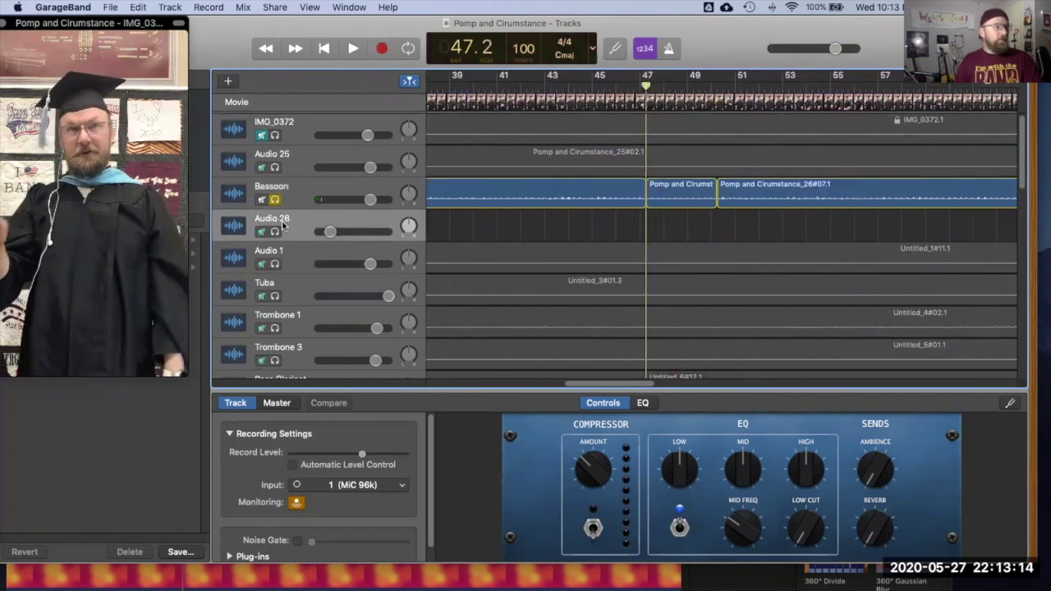
Record a new take on Audio 28 across bars 47–49 with Bassoon soloed.
{"action": "left_click", "coordinate": [382, 49]}
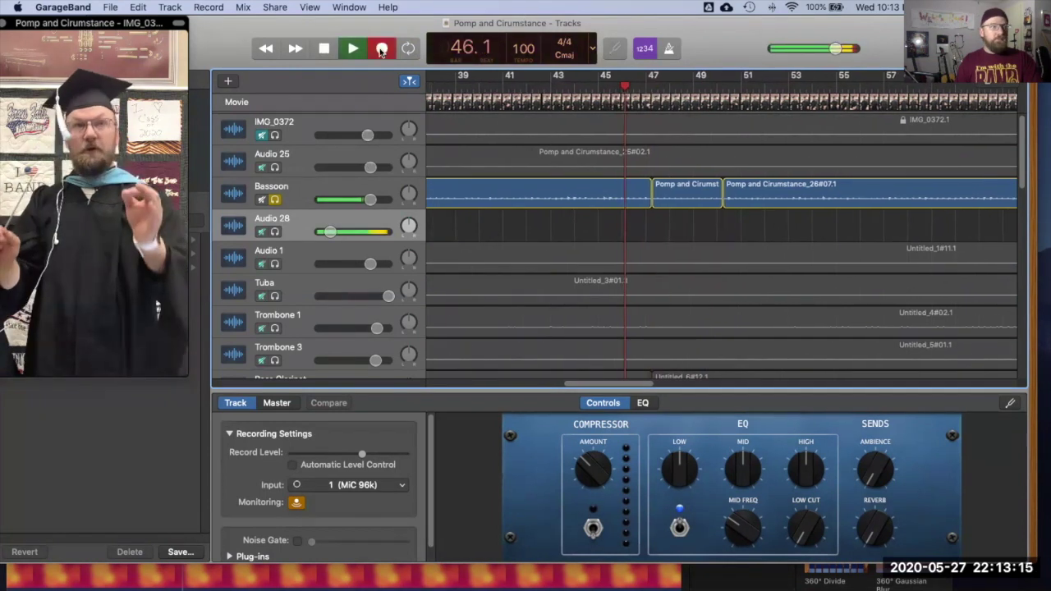
{"action": "left_click", "coordinate": [275, 199]}
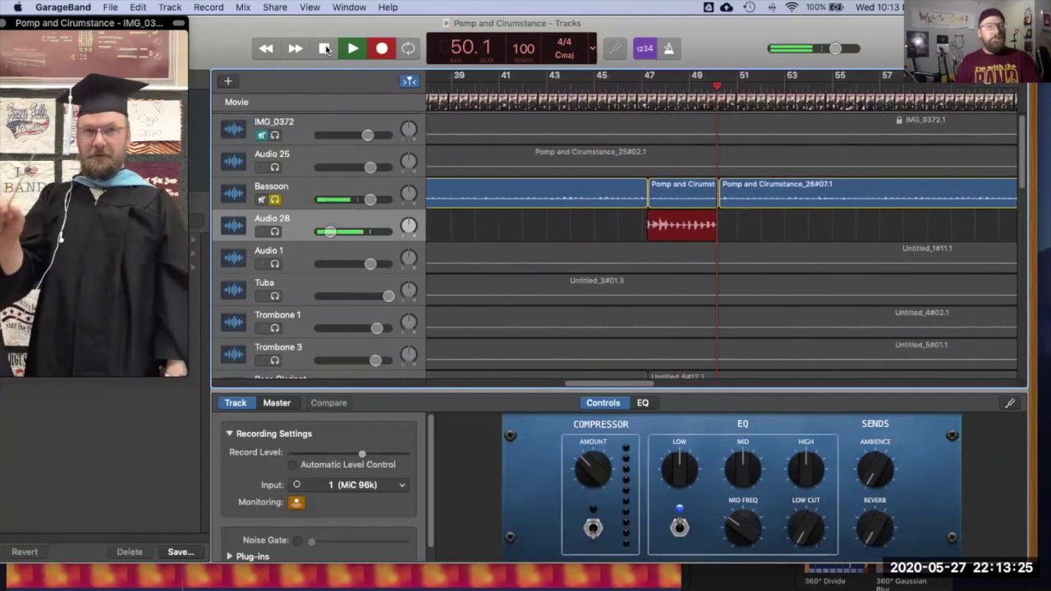
{"action": "left_click", "coordinate": [325, 48]}
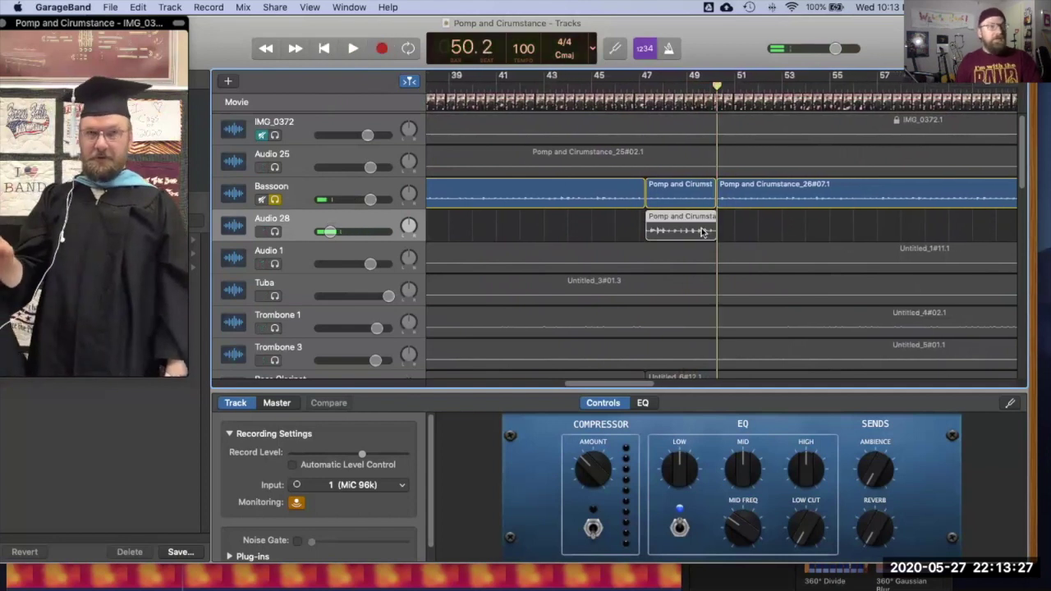
Try the new take on the Bassoon track, play it back from bar 47, then undo the move.
{"action": "left_click_drag", "start_coordinate": [702, 232], "coordinate": [708, 201]}
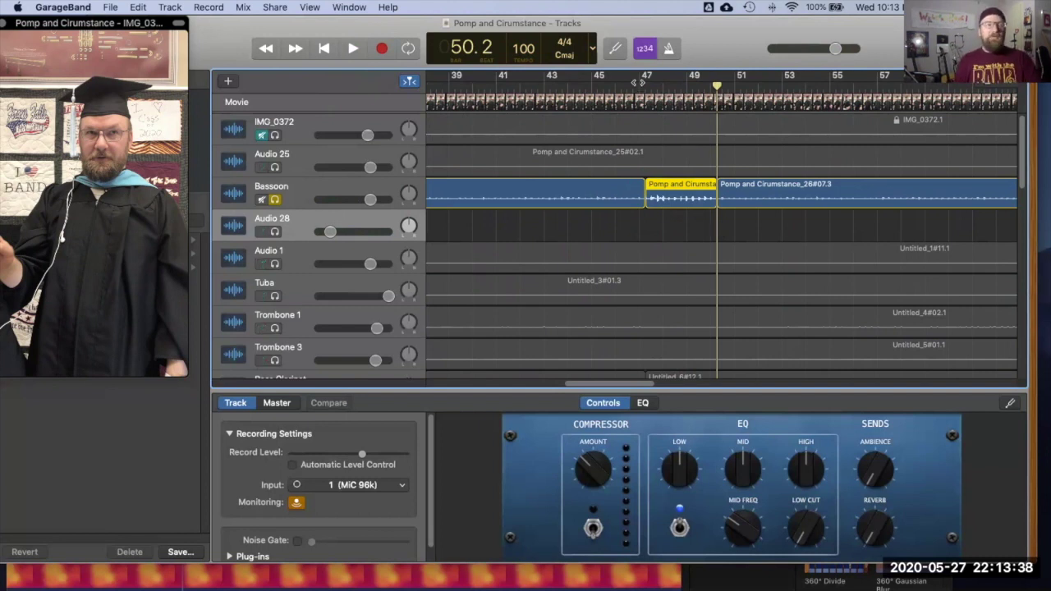
{"action": "left_click", "coordinate": [645, 85]}
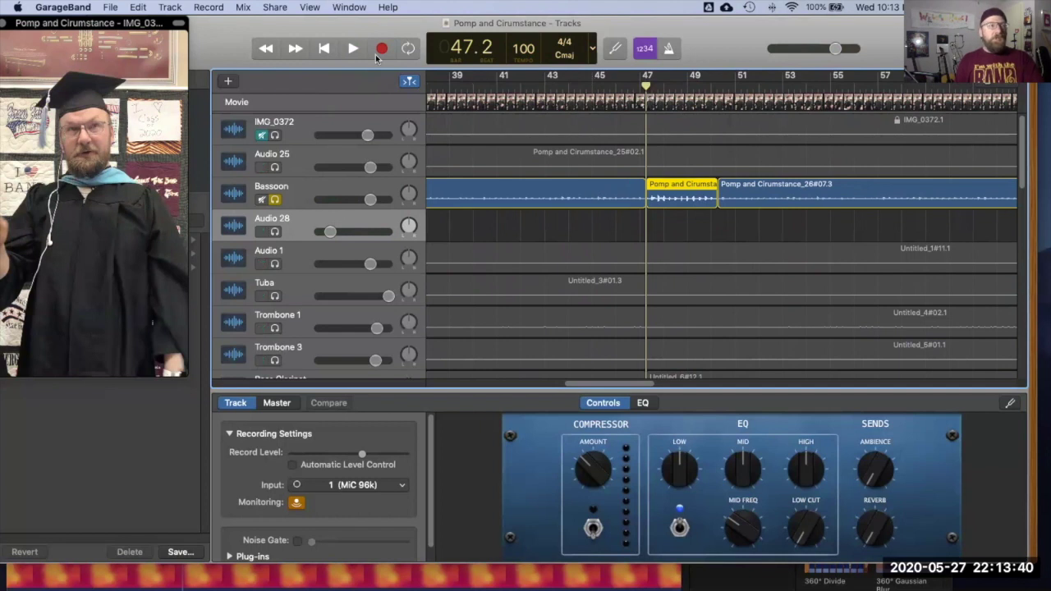
{"action": "left_click", "coordinate": [352, 49]}
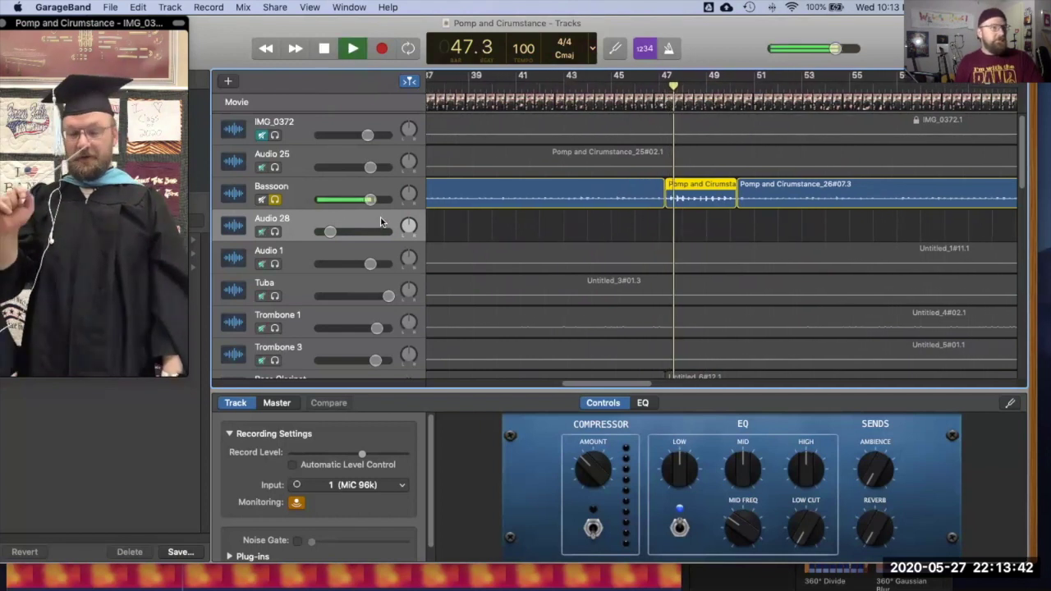
{"action": "left_click", "coordinate": [324, 49]}
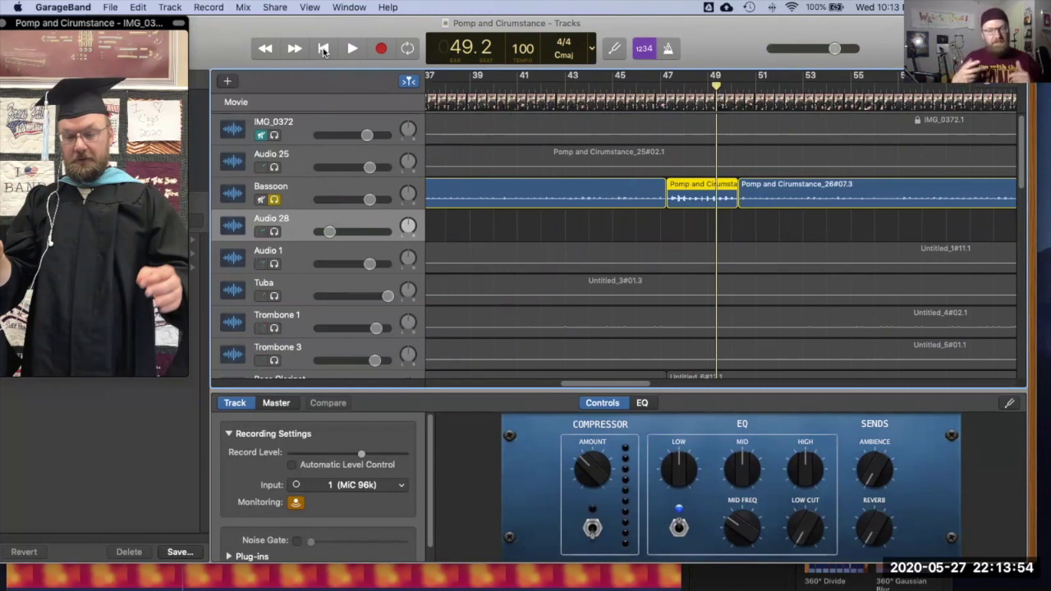
{"action": "key", "text": "super+z"}
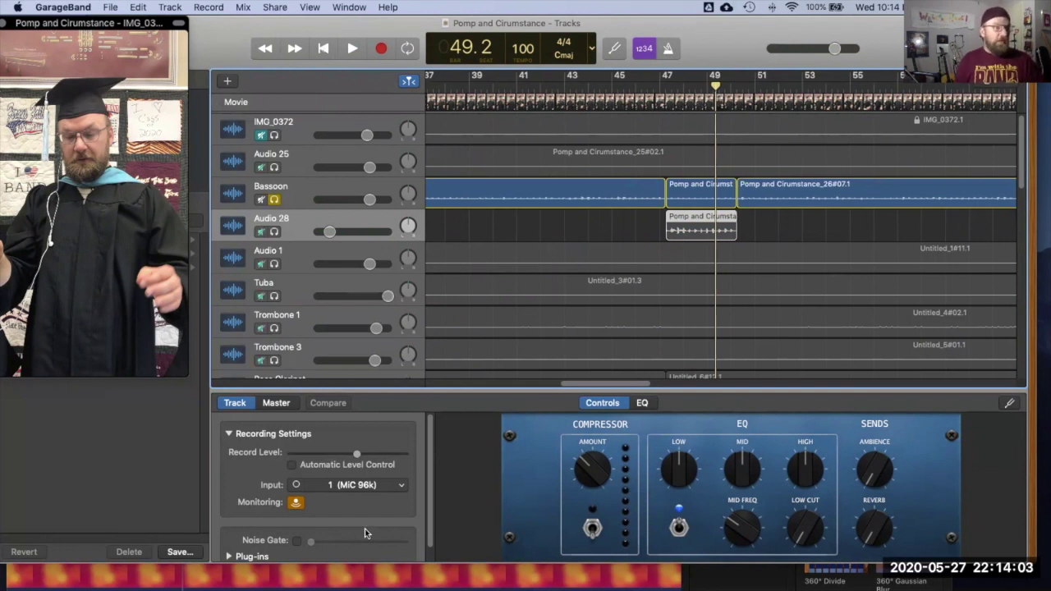
Lower the Bassoon volume to -2.3 dB and export the song as a 256 kBit/s MP3 to the Desktop.
{"action": "scroll", "coordinate": [485, 277], "scroll_direction": "left", "scroll_amount": 15}
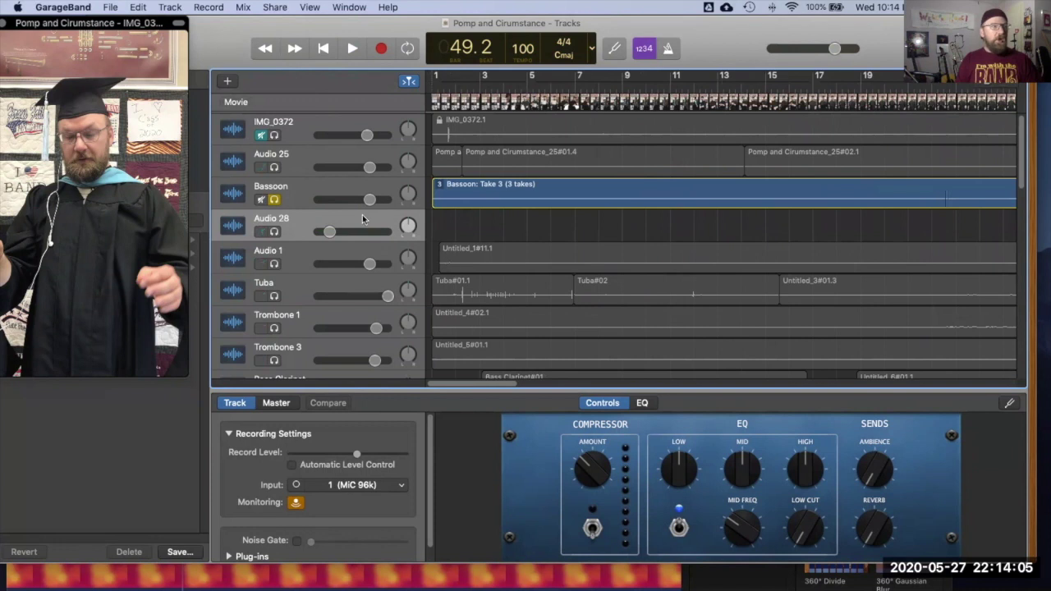
{"action": "left_click_drag", "start_coordinate": [371, 201], "coordinate": [367, 201]}
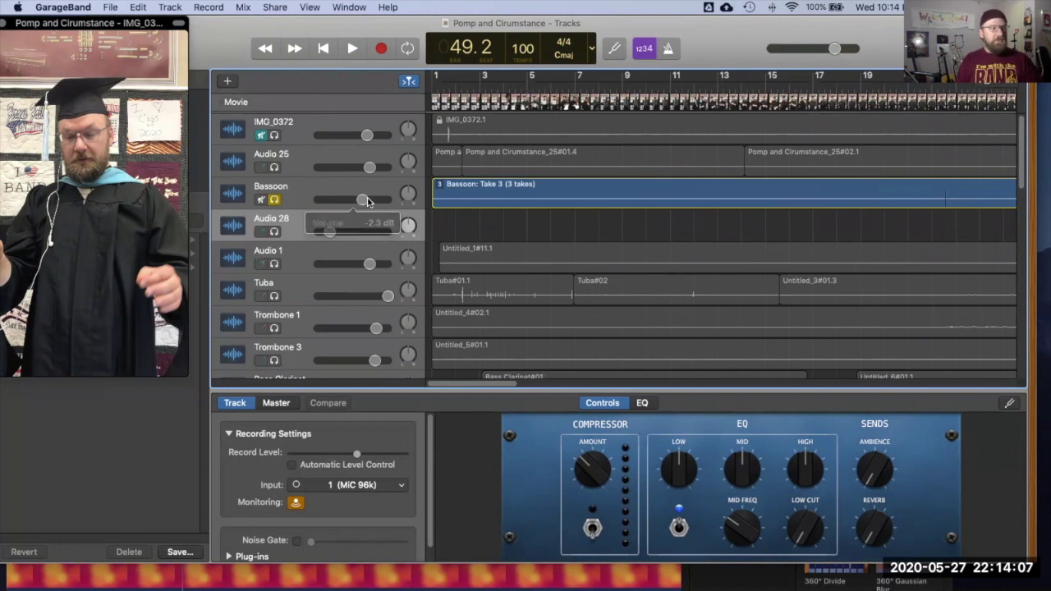
{"action": "left_click", "coordinate": [268, 7]}
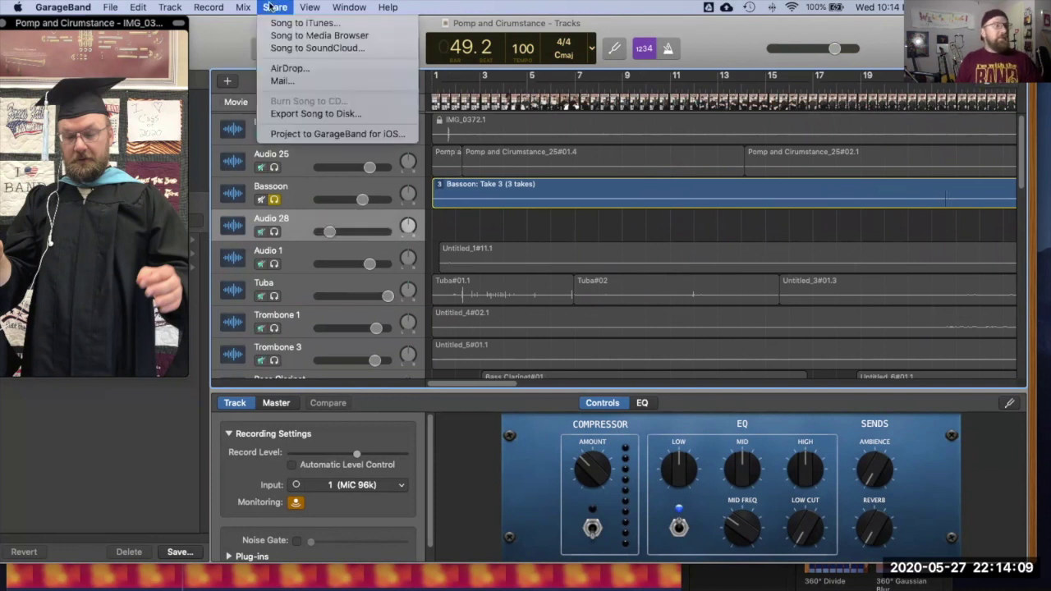
{"action": "left_click", "coordinate": [328, 113]}
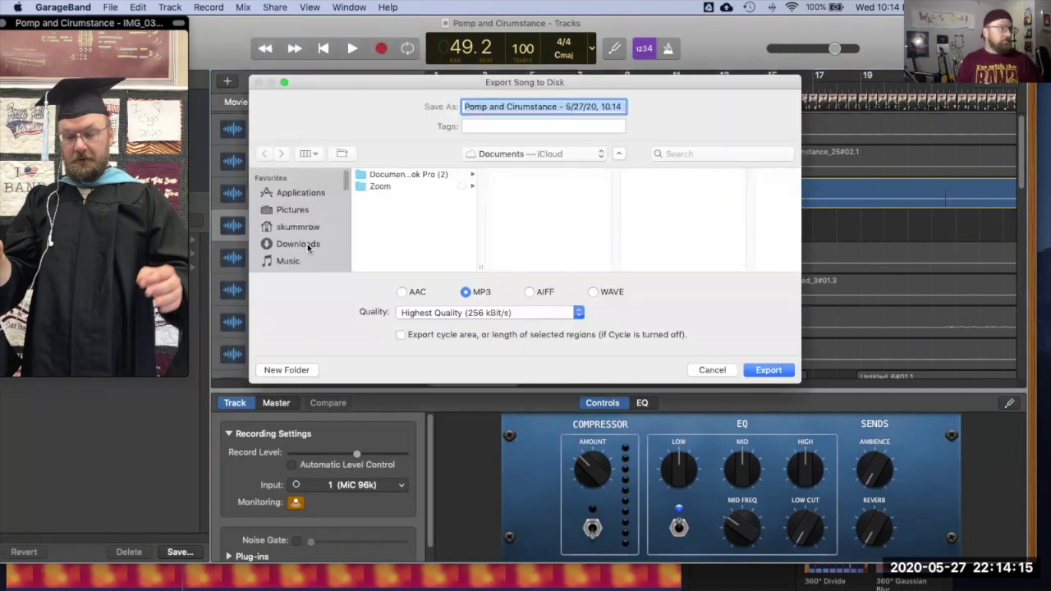
{"action": "scroll", "coordinate": [309, 228], "scroll_direction": "down", "scroll_amount": 5}
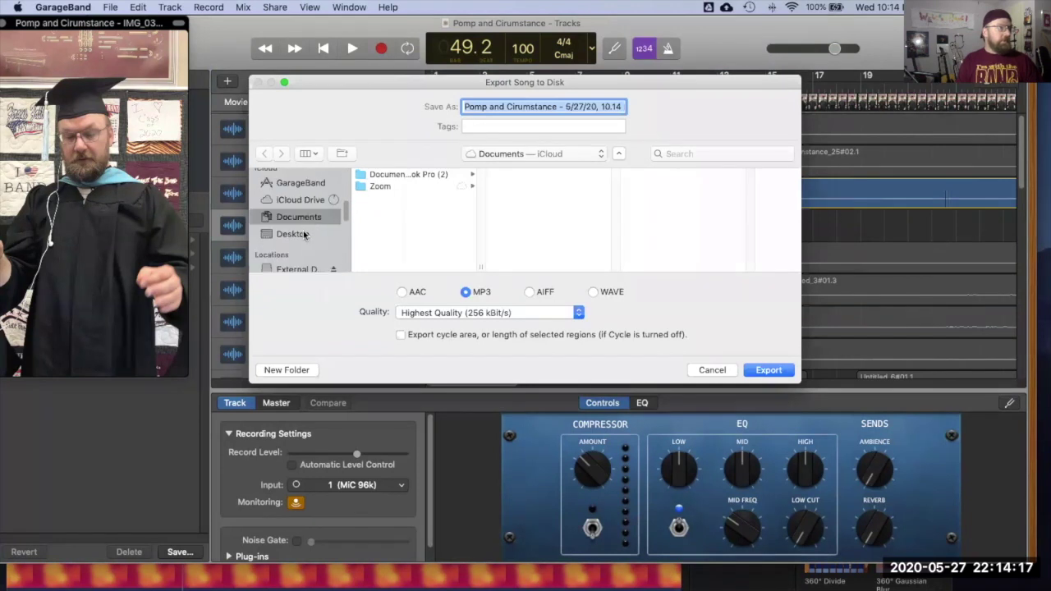
{"action": "left_click", "coordinate": [294, 234]}
{"action": "left_click", "coordinate": [768, 371]}
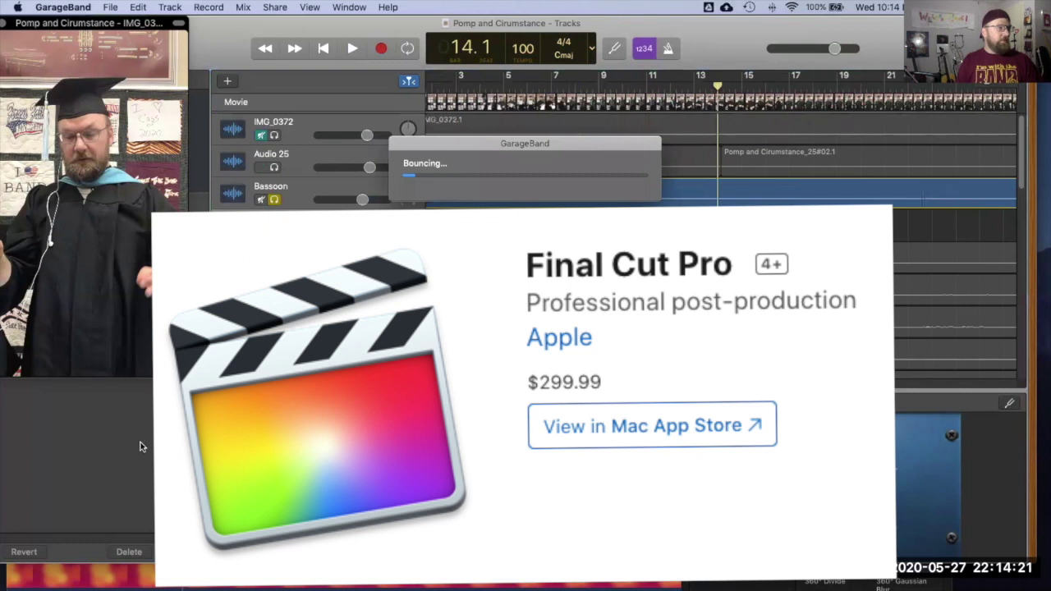
{"action": "key", "text": "super+Tab"}
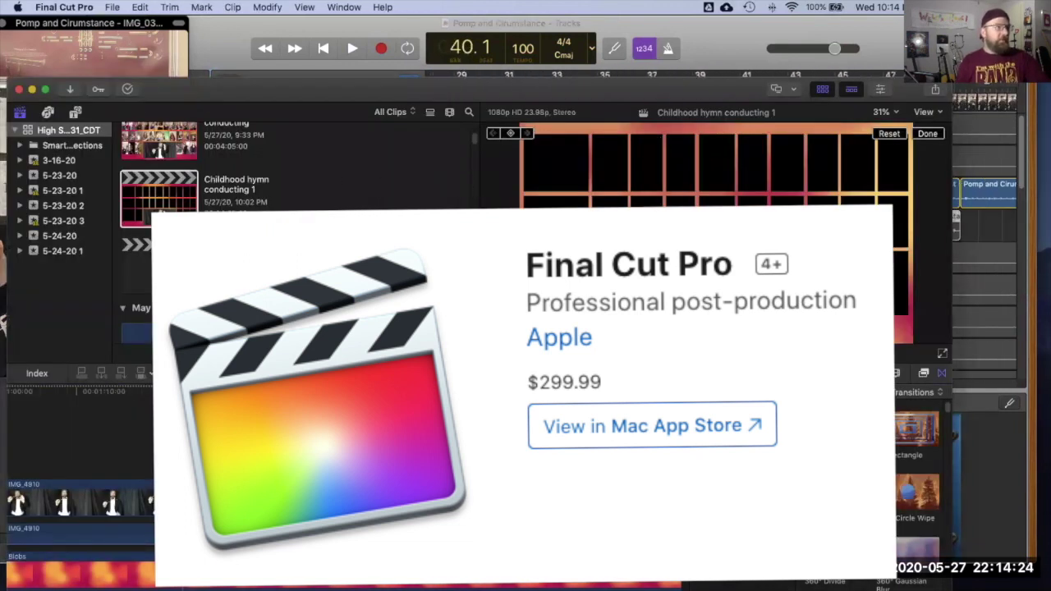
Browse the Final Cut Pro clip list, then move the Final Cut and GarageBand windows lower.
{"action": "scroll", "coordinate": [175, 179], "scroll_direction": "up", "scroll_amount": 5}
{"action": "scroll", "coordinate": [176, 179], "scroll_direction": "down", "scroll_amount": 5}
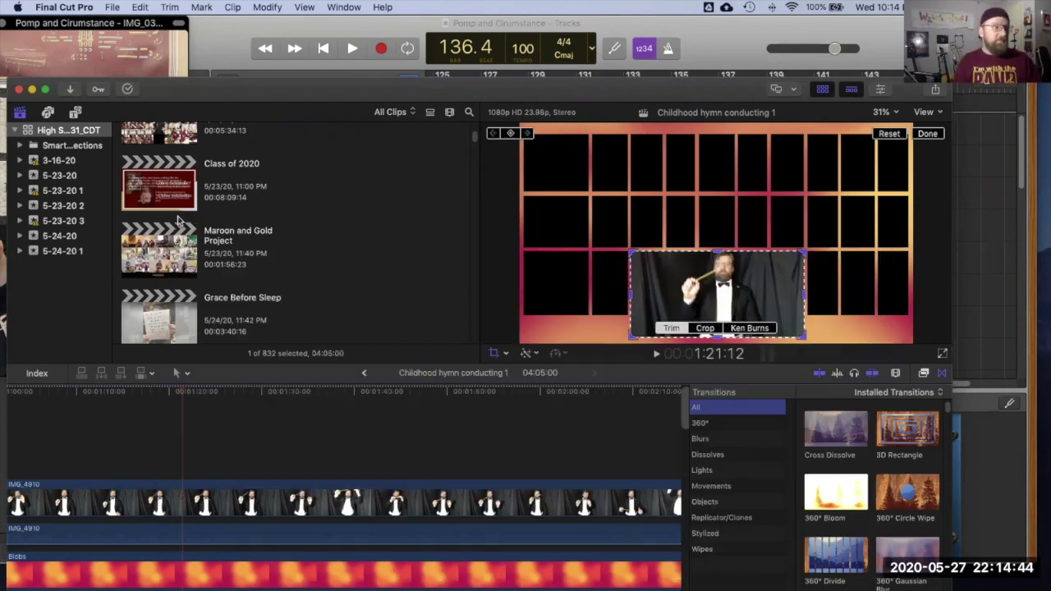
{"action": "scroll", "coordinate": [177, 220], "scroll_direction": "down", "scroll_amount": 1}
{"action": "scroll", "coordinate": [177, 220], "scroll_direction": "up", "scroll_amount": 3}
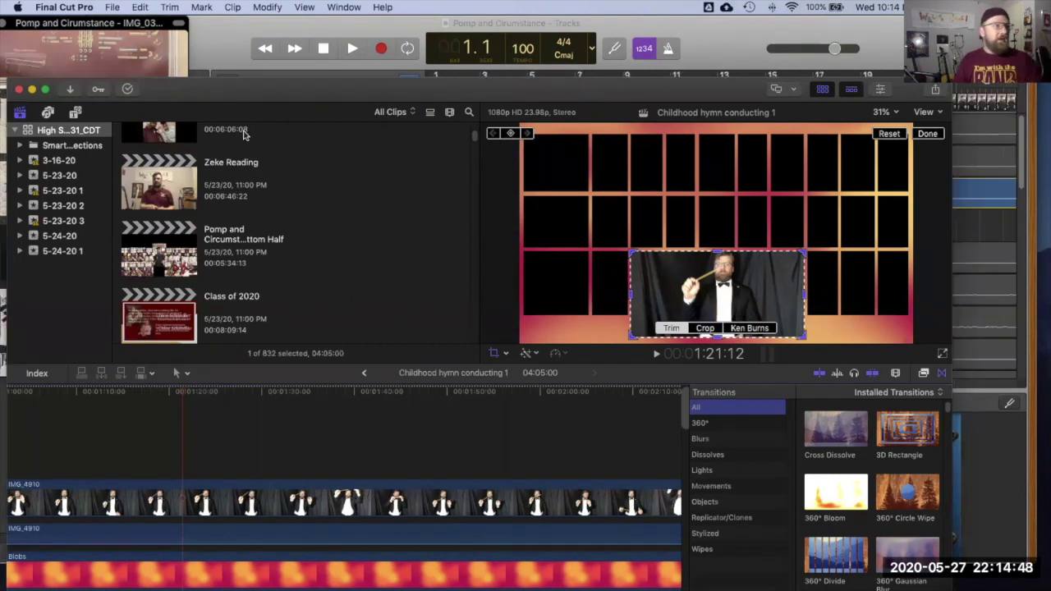
{"action": "left_click_drag", "start_coordinate": [239, 99], "coordinate": [306, 37]}
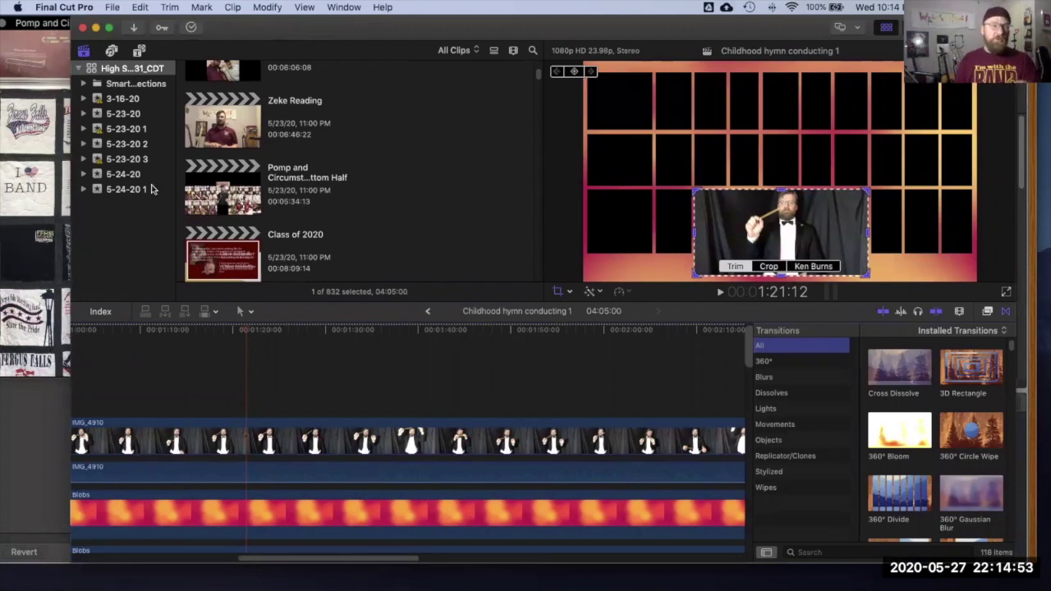
{"action": "left_click_drag", "start_coordinate": [291, 35], "coordinate": [292, 191]}
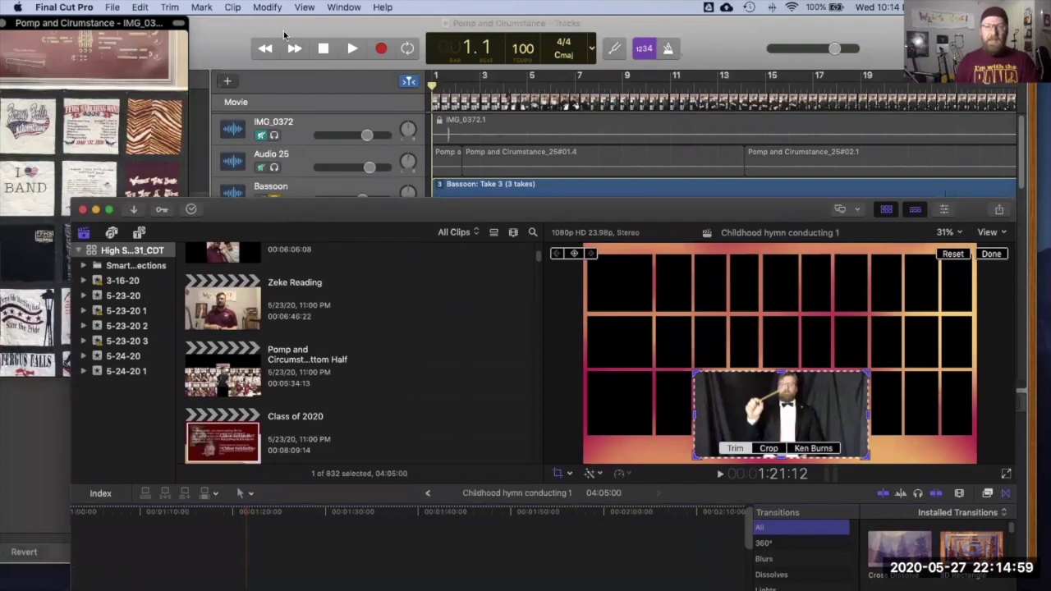
{"action": "left_click_drag", "start_coordinate": [273, 48], "coordinate": [347, 307]}
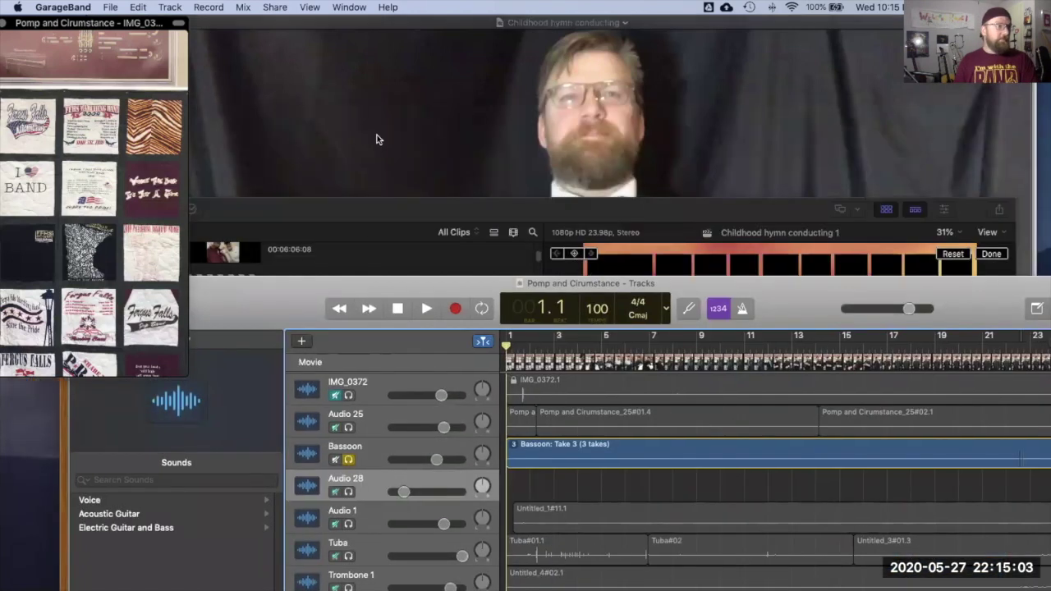
Bring the QuickTime 'Childhood hymn conducting' window to the front.
{"action": "left_click", "coordinate": [377, 152]}
{"action": "left_click", "coordinate": [230, 7]}
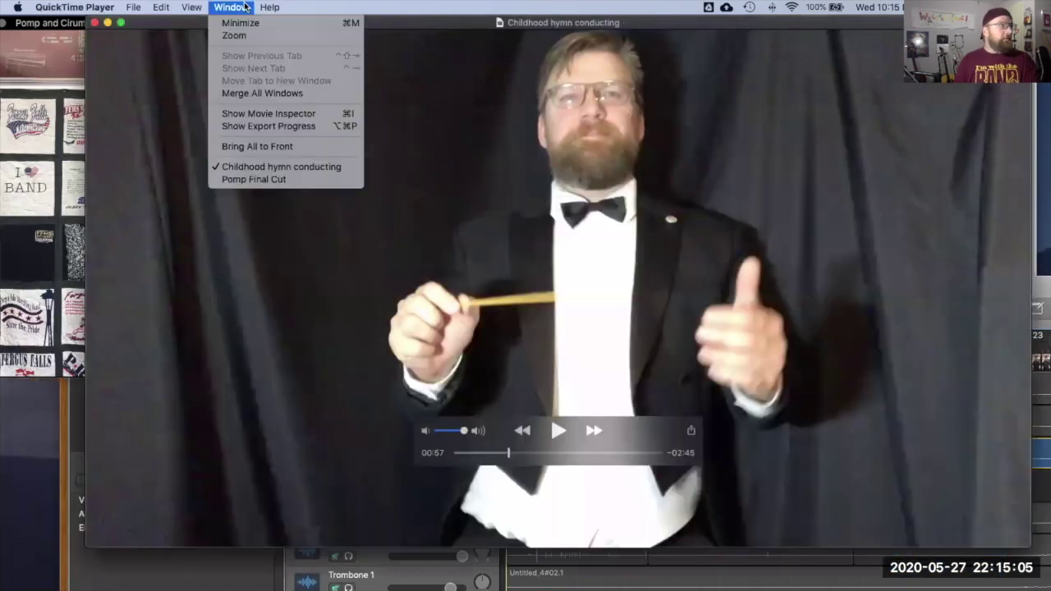
{"action": "left_click", "coordinate": [251, 167]}
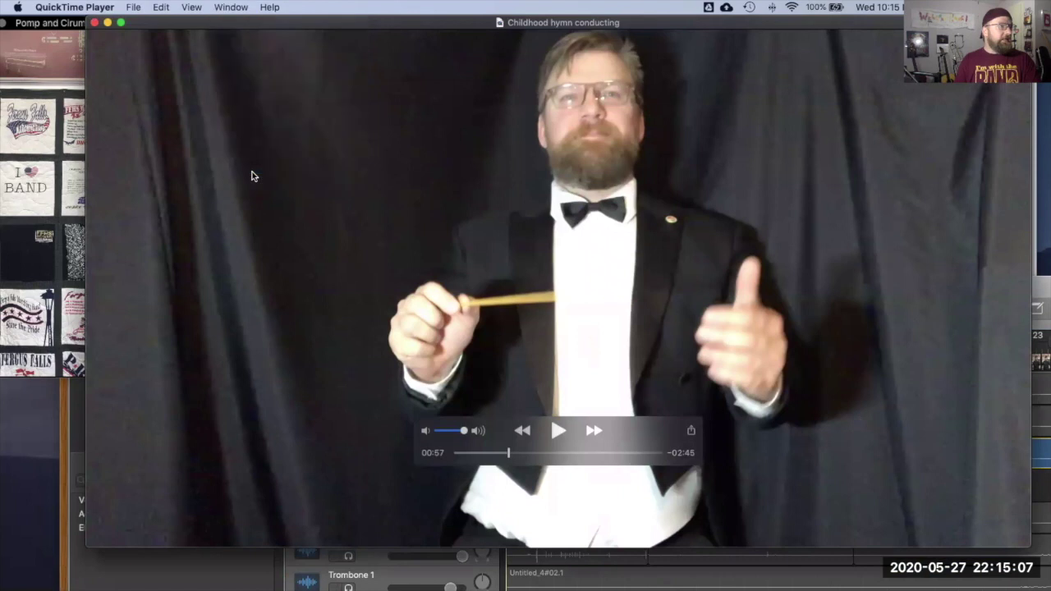
Reopen the full-band grid video from recent files, pause it, then close it.
{"action": "left_click", "coordinate": [107, 7]}
{"action": "mouse_move", "coordinate": [133, 6]}
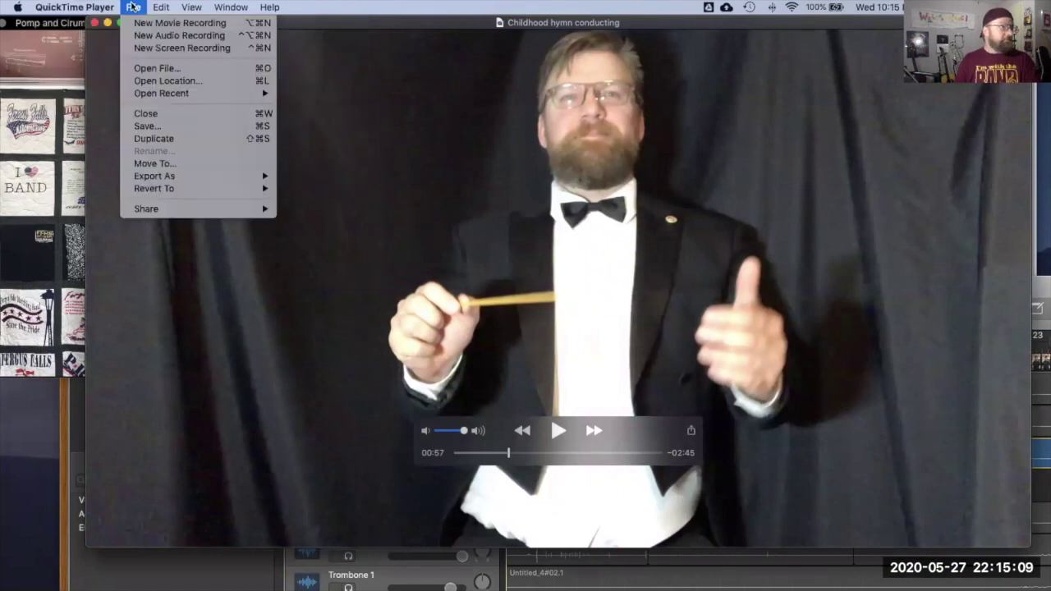
{"action": "mouse_move", "coordinate": [164, 93]}
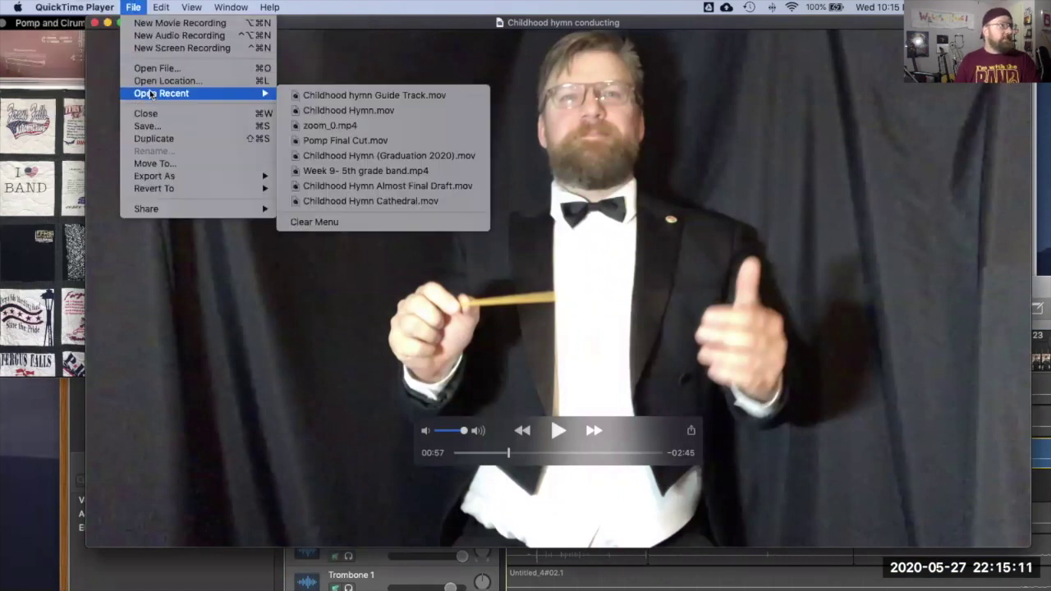
{"action": "left_click", "coordinate": [367, 111]}
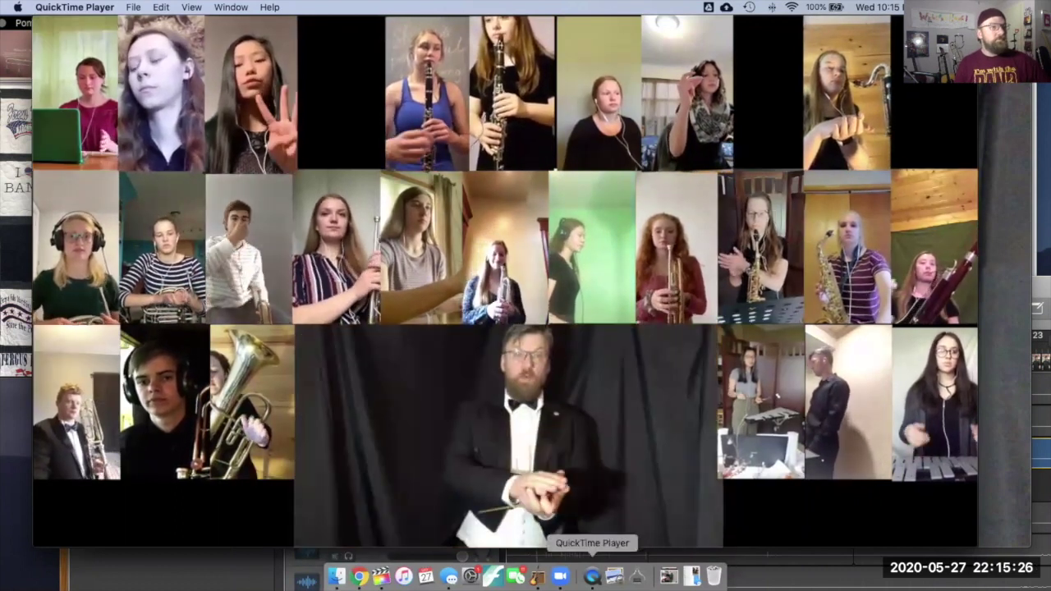
{"action": "mouse_move", "coordinate": [501, 427]}
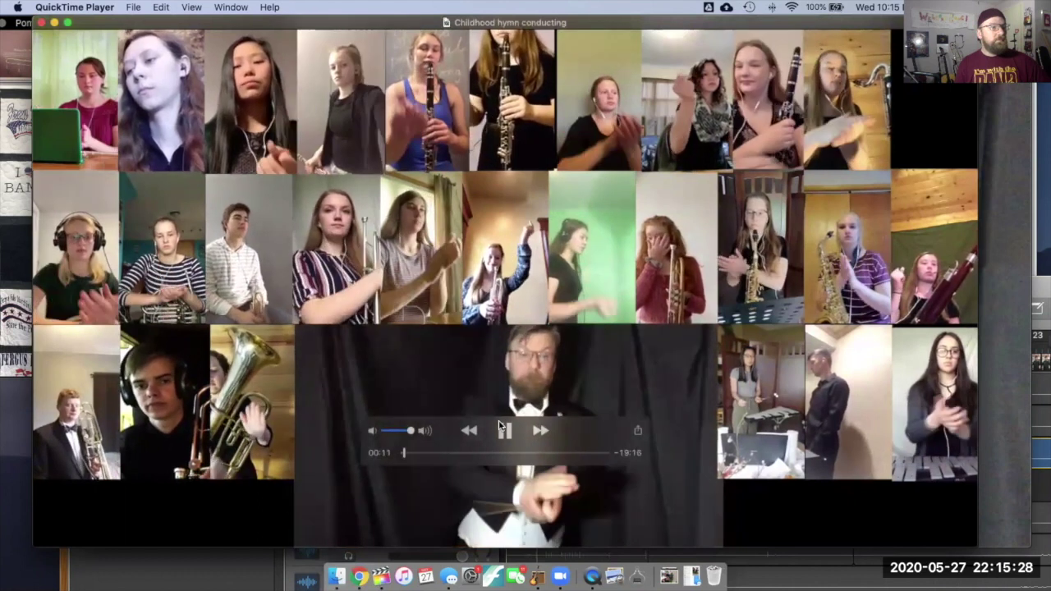
{"action": "left_click", "coordinate": [503, 428]}
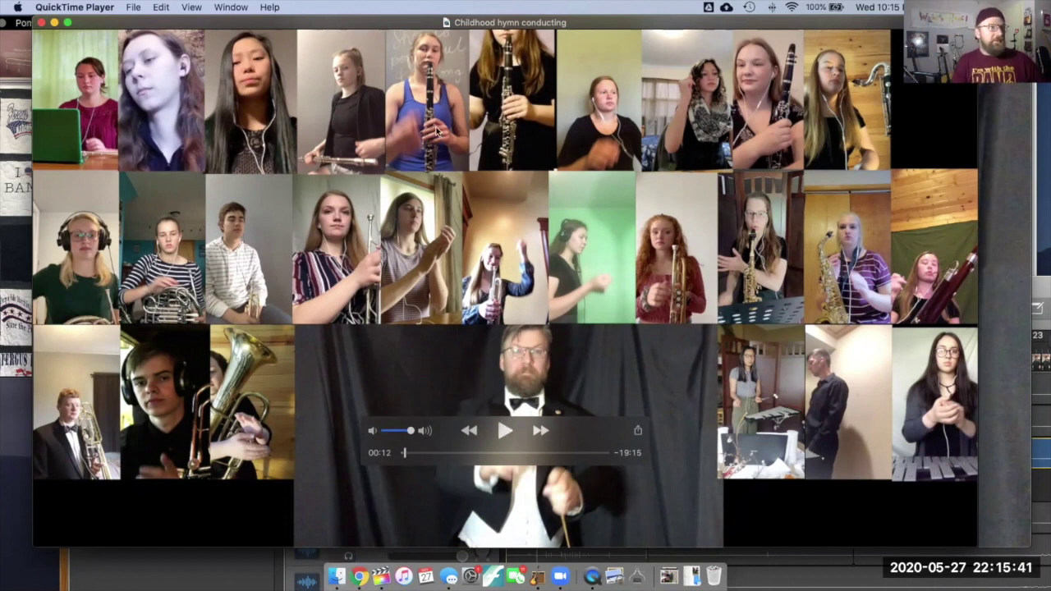
{"action": "left_click_drag", "start_coordinate": [258, 22], "coordinate": [258, 89]}
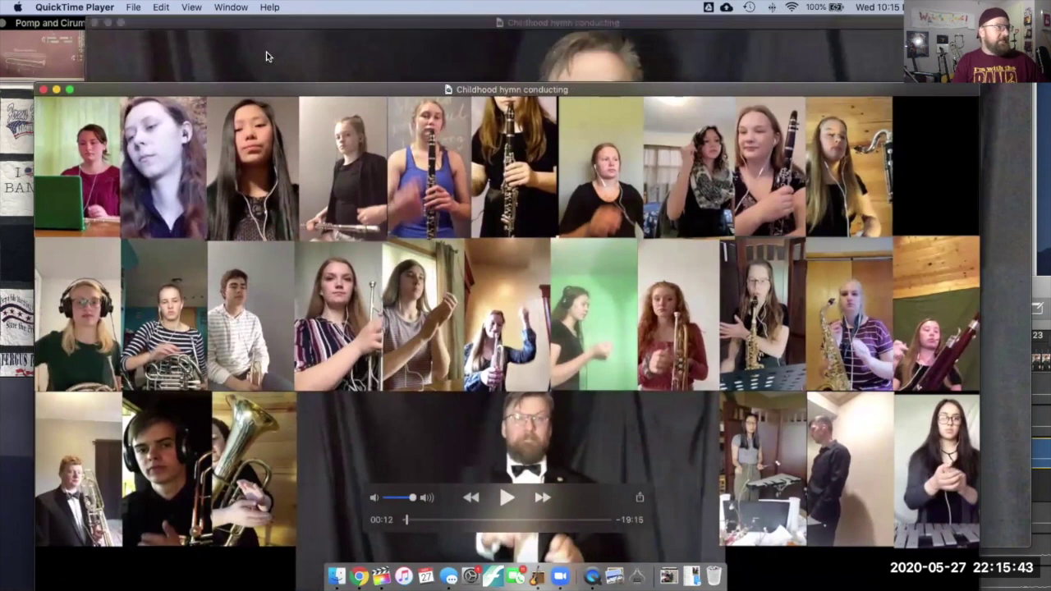
{"action": "left_click", "coordinate": [43, 89]}
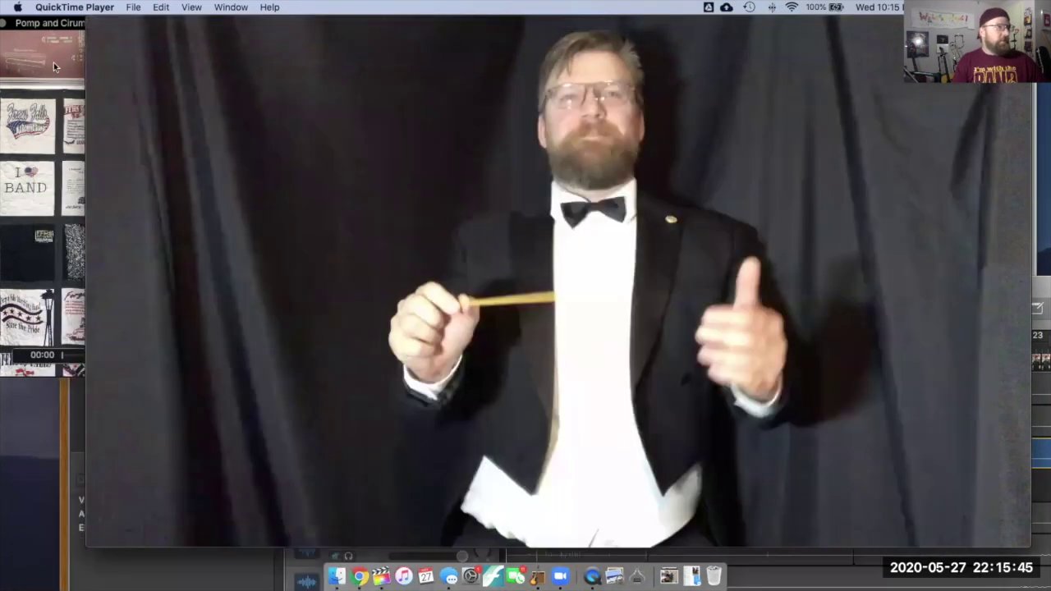
Close the conductor-only video and maximize the Final Cut Pro window.
{"action": "left_click", "coordinate": [94, 22]}
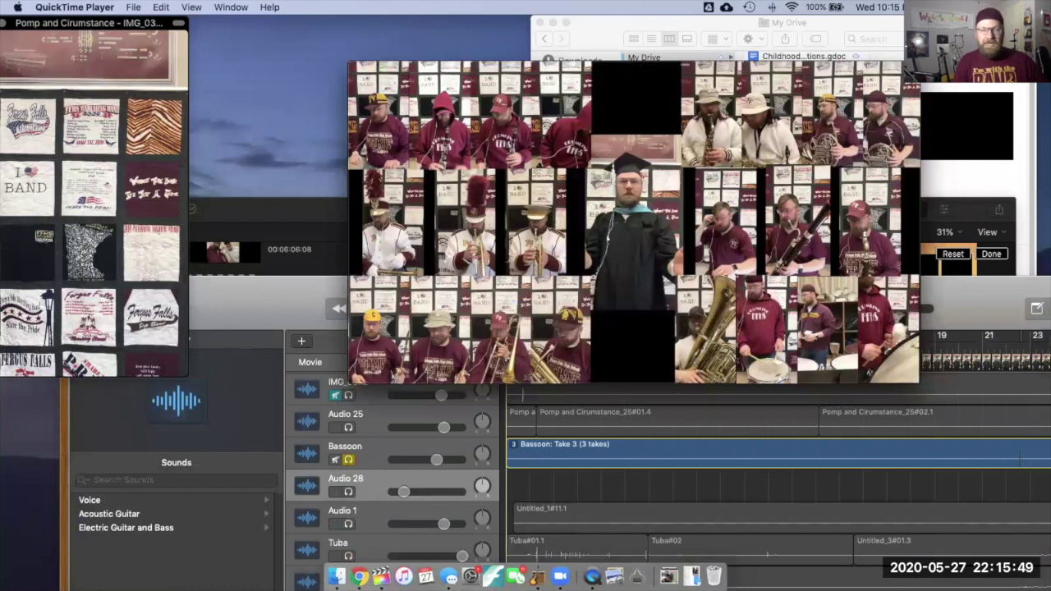
{"action": "left_click", "coordinate": [313, 220]}
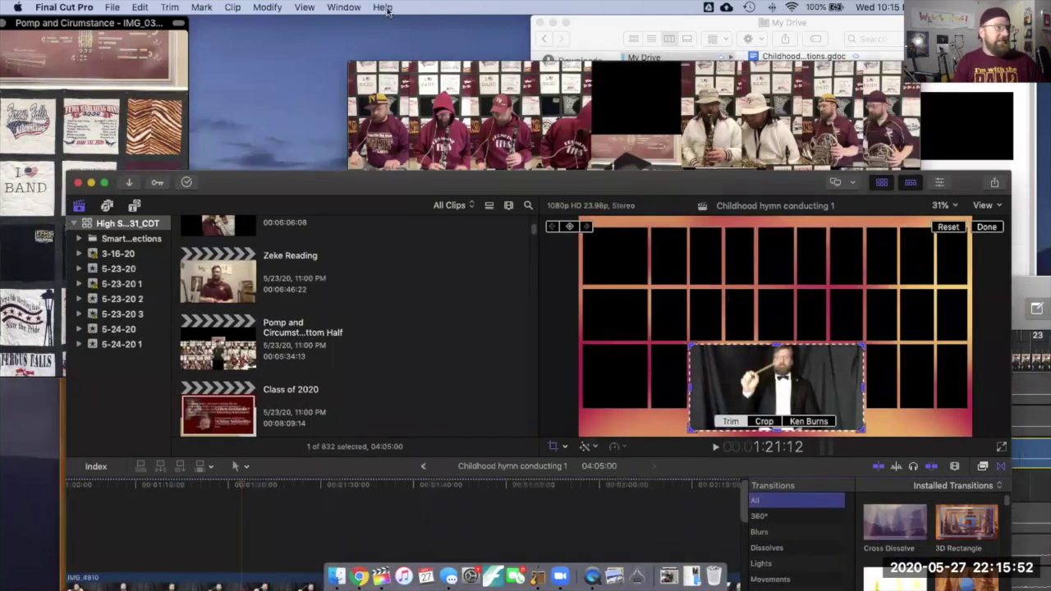
{"action": "double_click", "coordinate": [460, 183]}
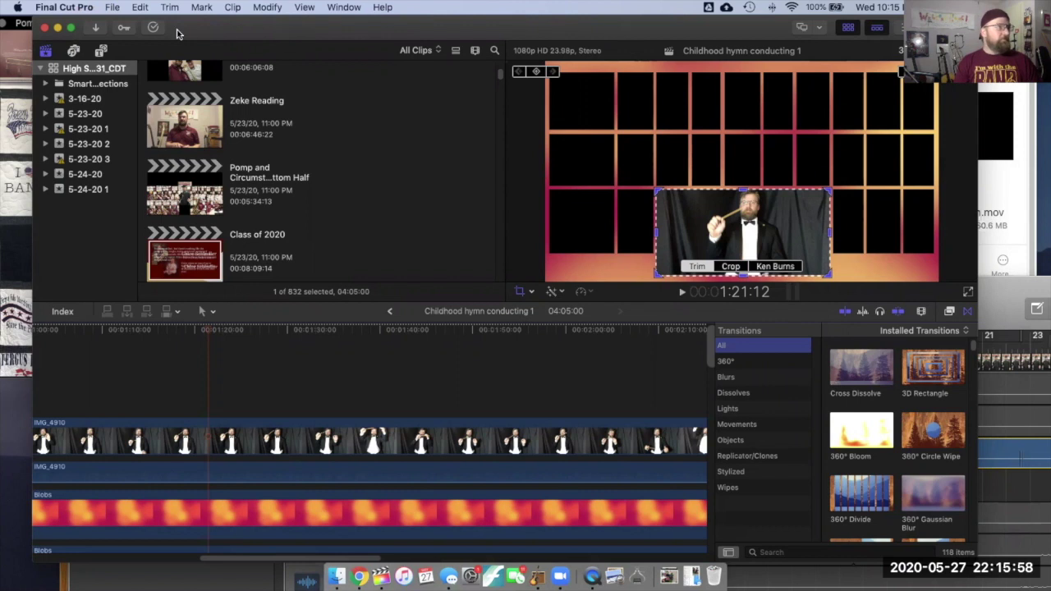
Add a black Custom solid above the conductor clip and crop it to a narrow vertical strip.
{"action": "left_click", "coordinate": [101, 51]}
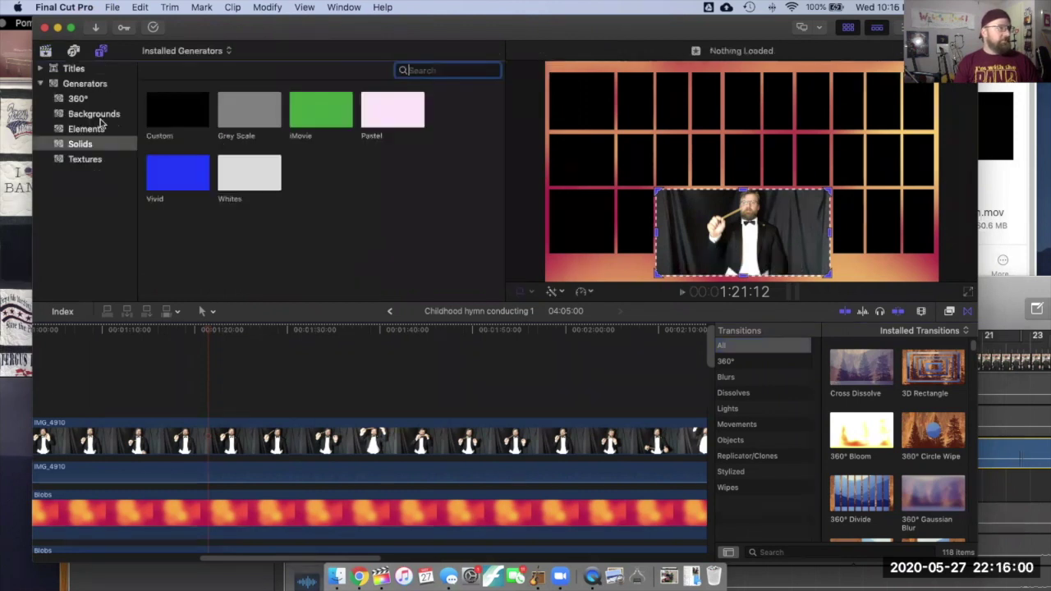
{"action": "left_click", "coordinate": [173, 121]}
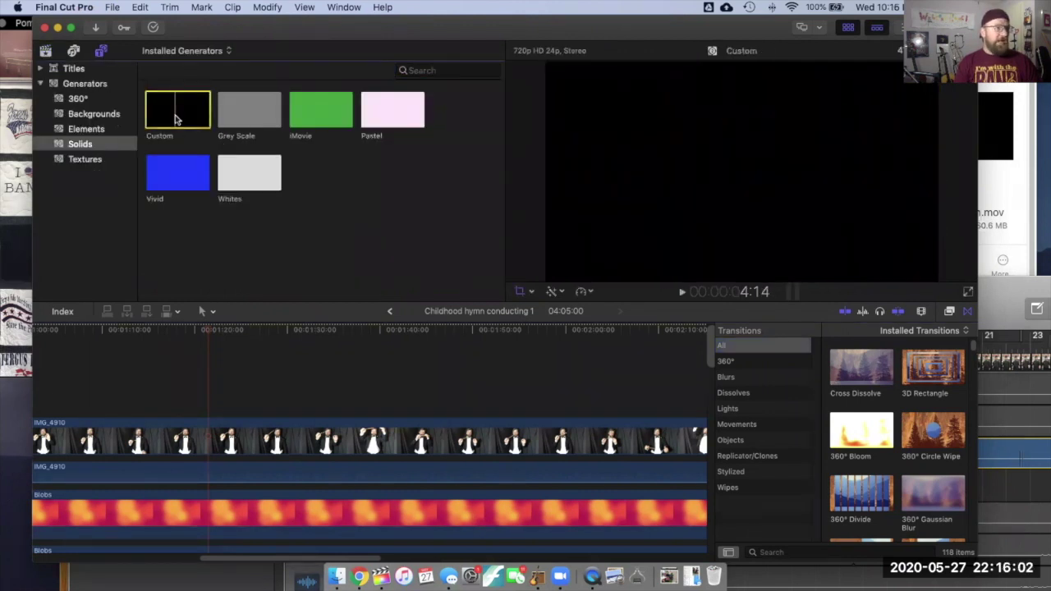
{"action": "left_click_drag", "start_coordinate": [178, 133], "coordinate": [218, 386]}
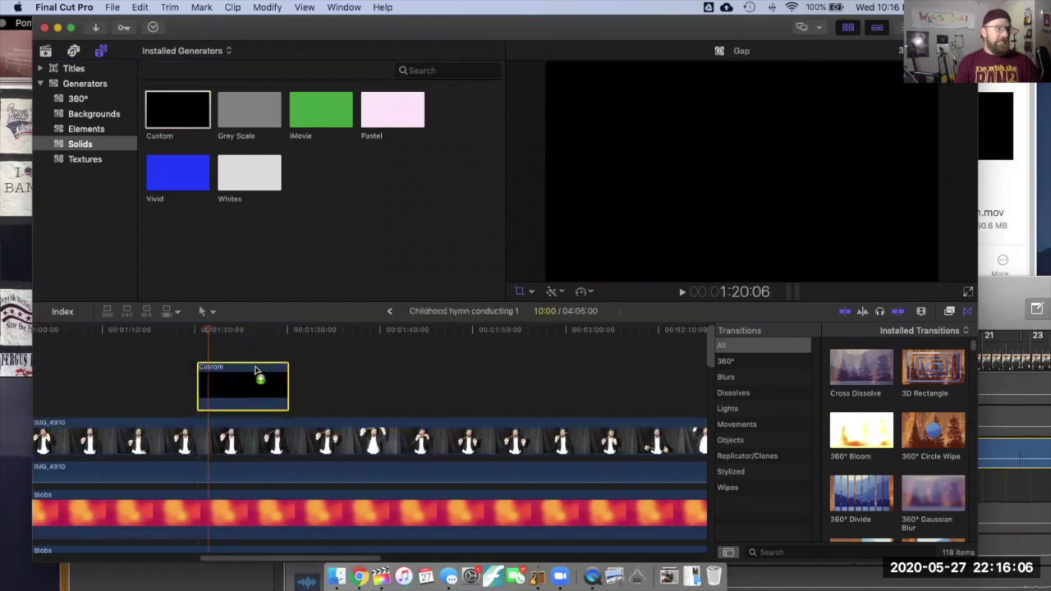
{"action": "left_click", "coordinate": [230, 333]}
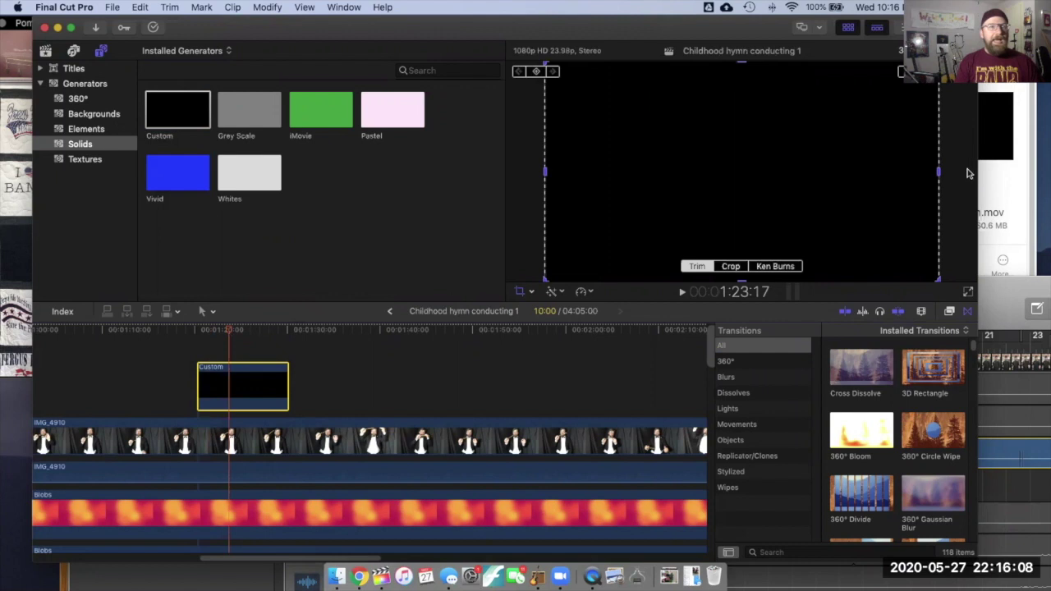
{"action": "left_click_drag", "start_coordinate": [940, 174], "coordinate": [666, 173]}
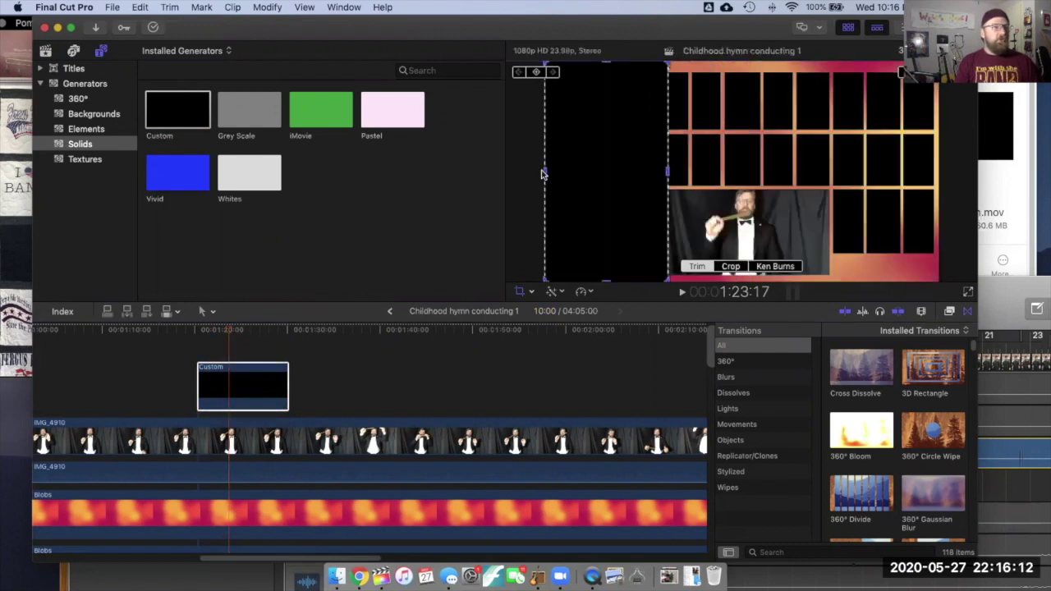
{"action": "left_click_drag", "start_coordinate": [544, 174], "coordinate": [661, 179]}
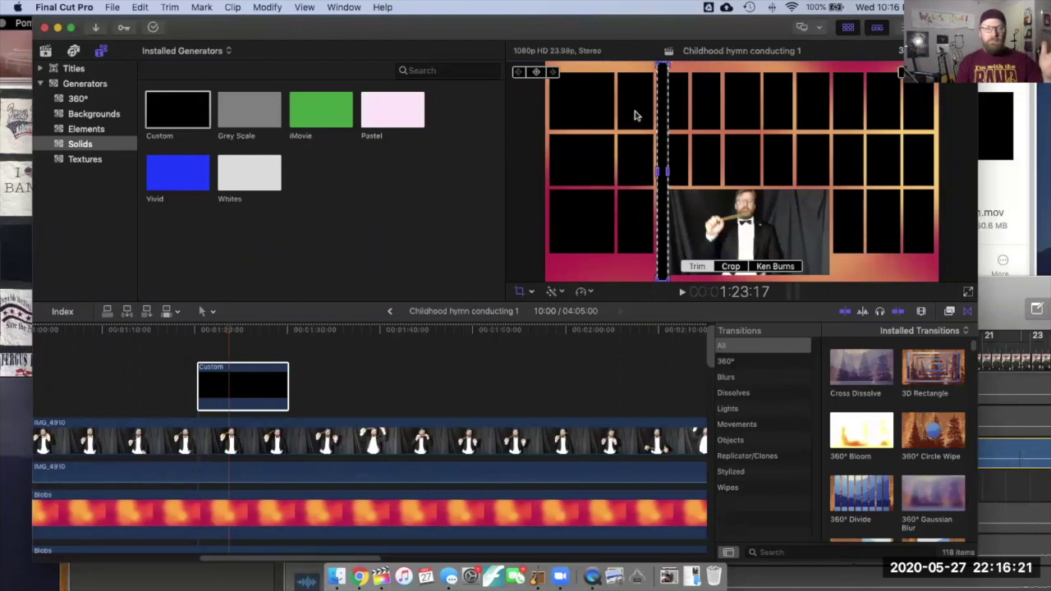
{"action": "left_click_drag", "start_coordinate": [539, 34], "coordinate": [559, 147]}
{"action": "left_click", "coordinate": [570, 105]}
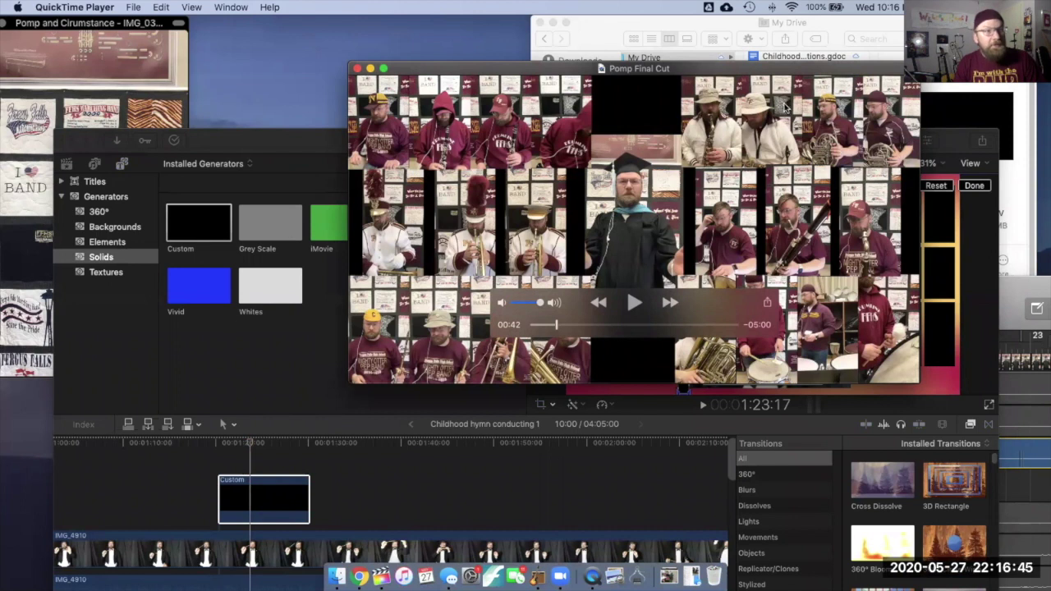
Return to Final Cut Pro and select the black Custom solid clip.
{"action": "left_click", "coordinate": [956, 145]}
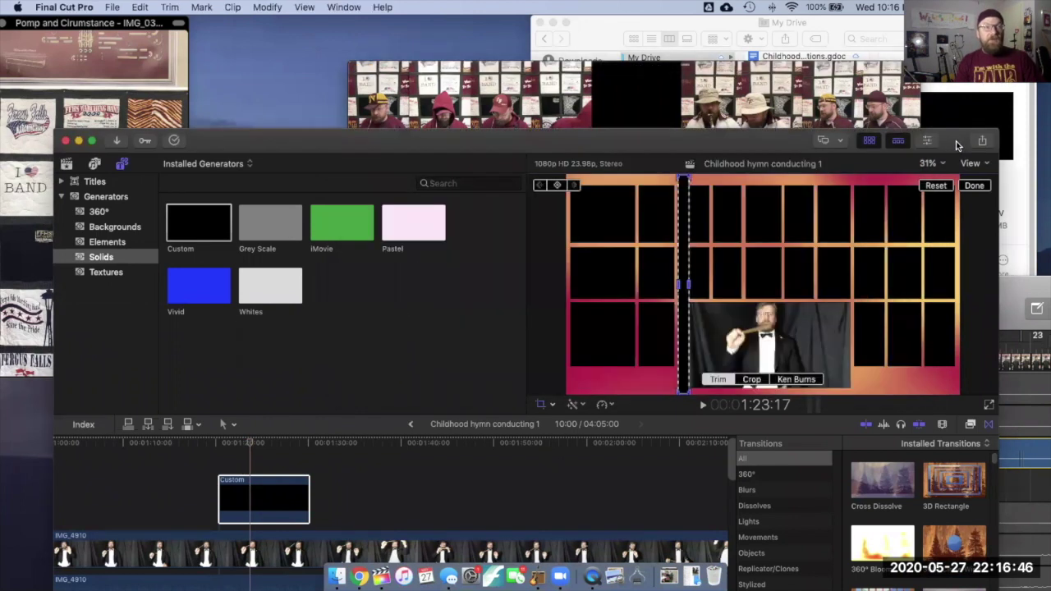
{"action": "left_click", "coordinate": [295, 486]}
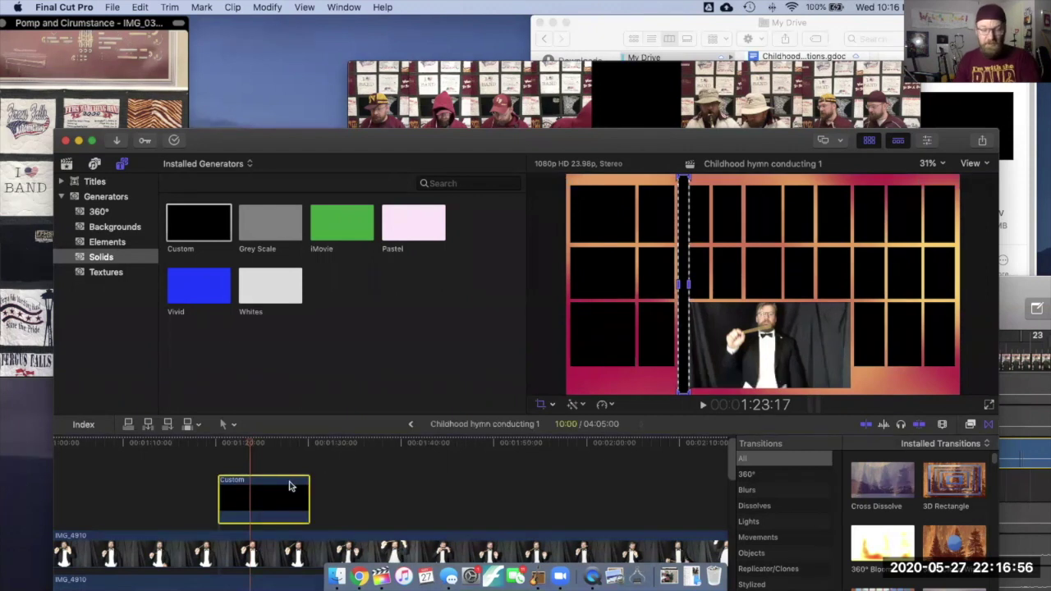
Delete the Custom solid, then create a new project named test2 after the duplicate-name warning.
{"action": "key", "text": "Delete"}
{"action": "double_click", "coordinate": [267, 141]}
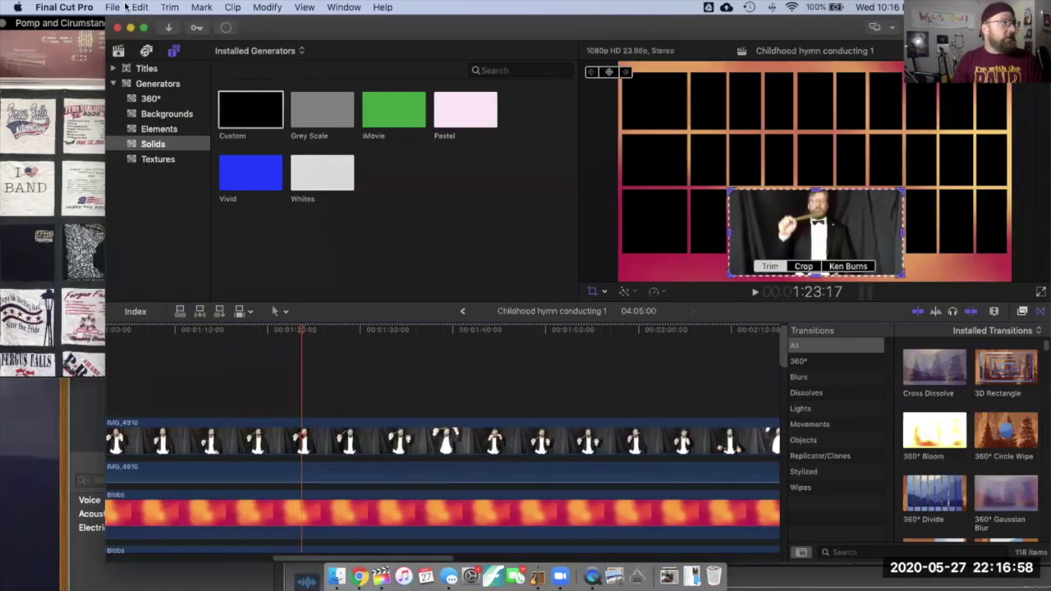
{"action": "left_click", "coordinate": [115, 7]}
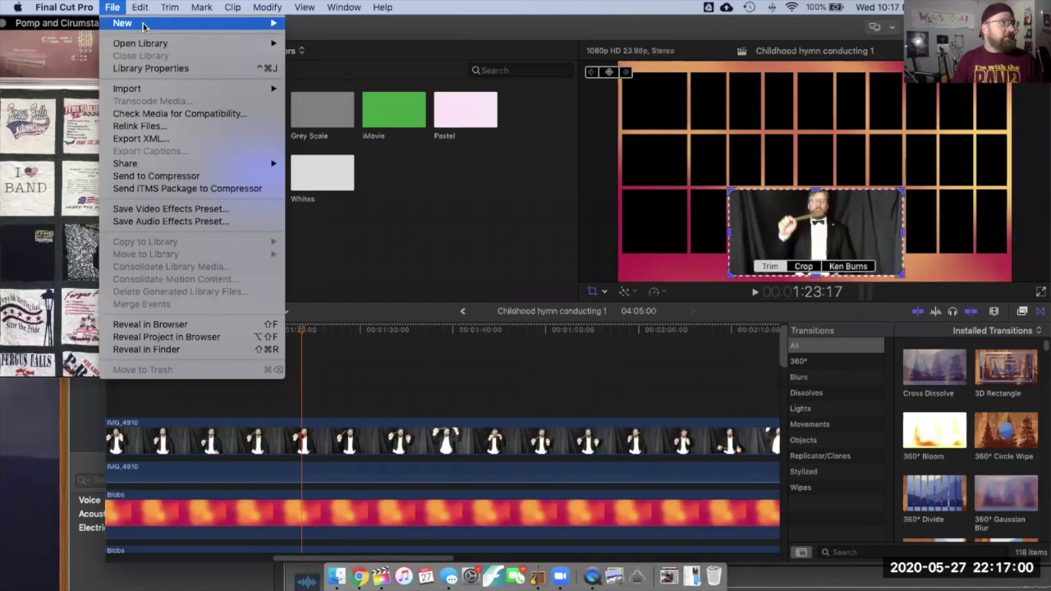
{"action": "mouse_move", "coordinate": [143, 26]}
{"action": "left_click", "coordinate": [343, 26]}
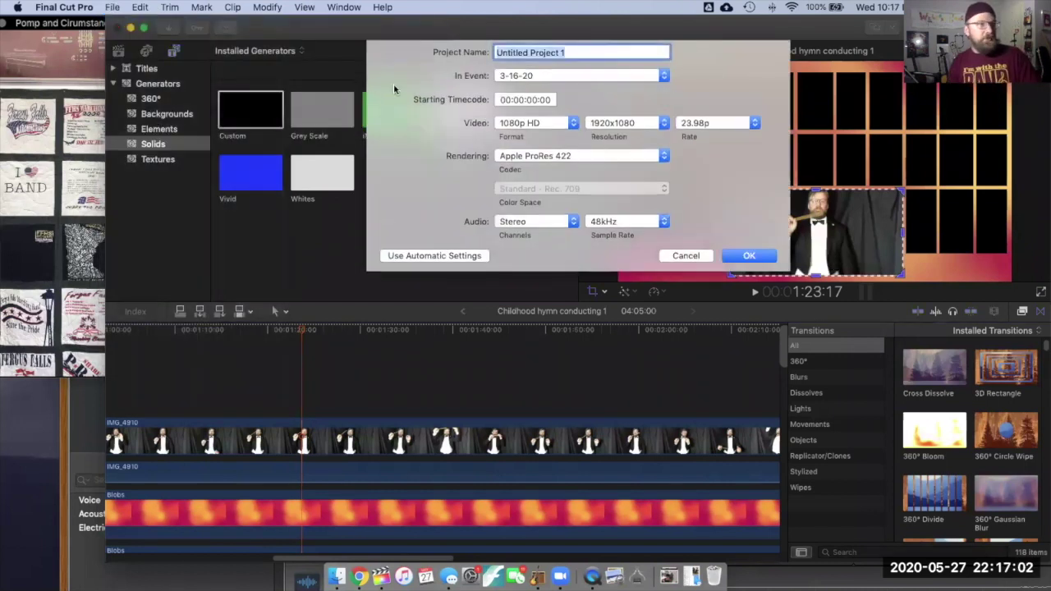
{"action": "type", "text": "test"}
{"action": "key", "text": "Return"}
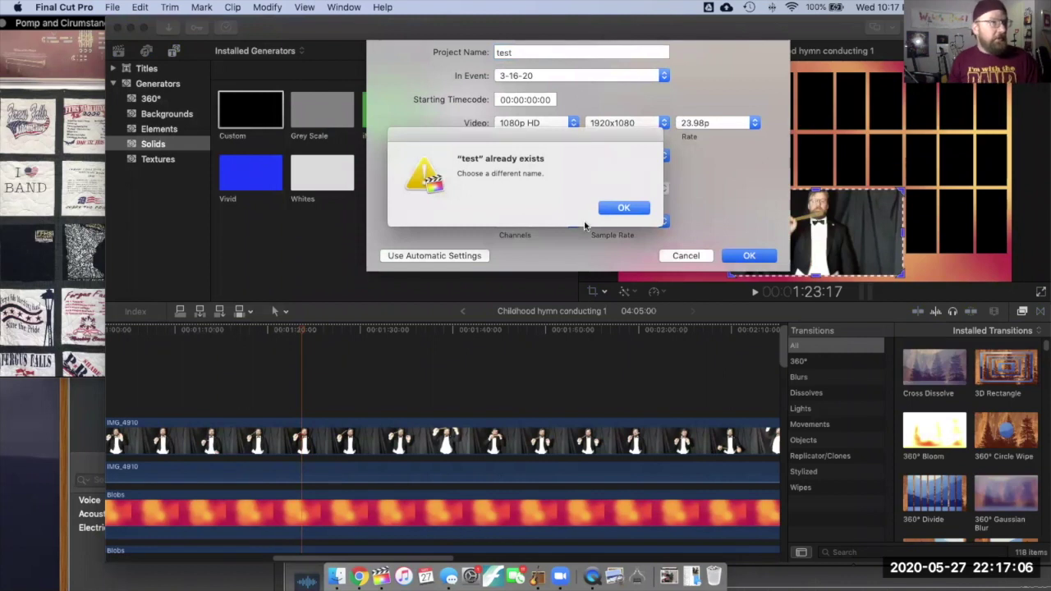
{"action": "left_click", "coordinate": [611, 207]}
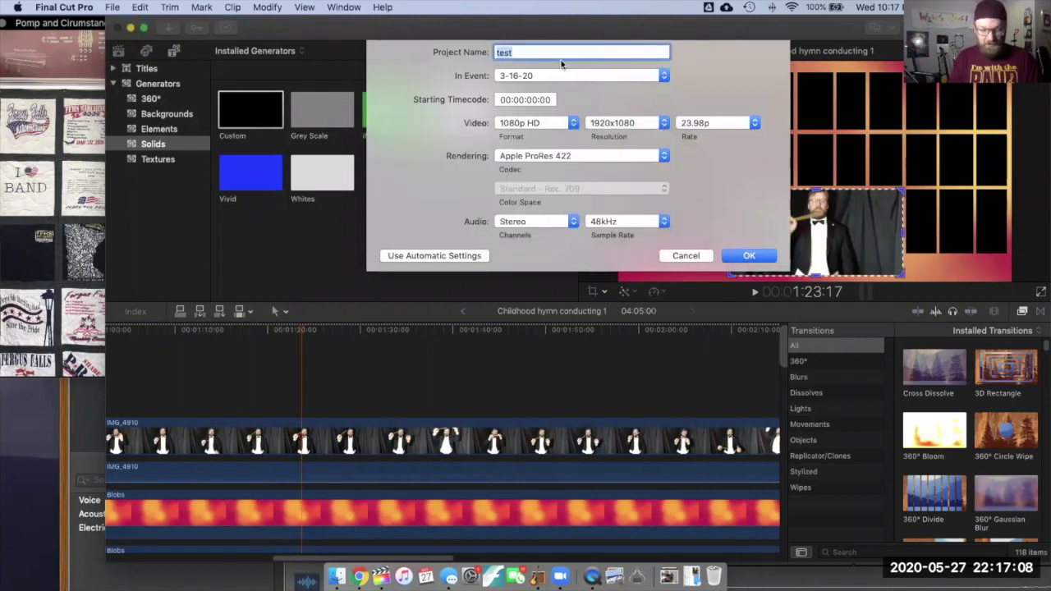
{"action": "key", "text": "Right"}
{"action": "type", "text": "2"}
{"action": "left_click", "coordinate": [751, 258]}
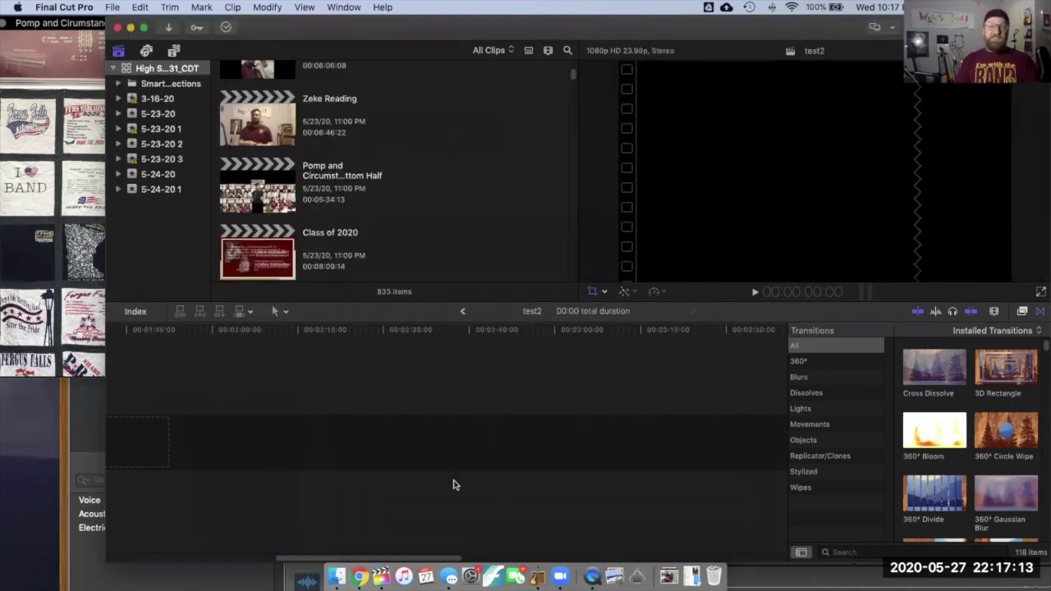
Add the black Custom solid from Generators > Solids to the empty test2 timeline.
{"action": "left_click", "coordinate": [115, 8]}
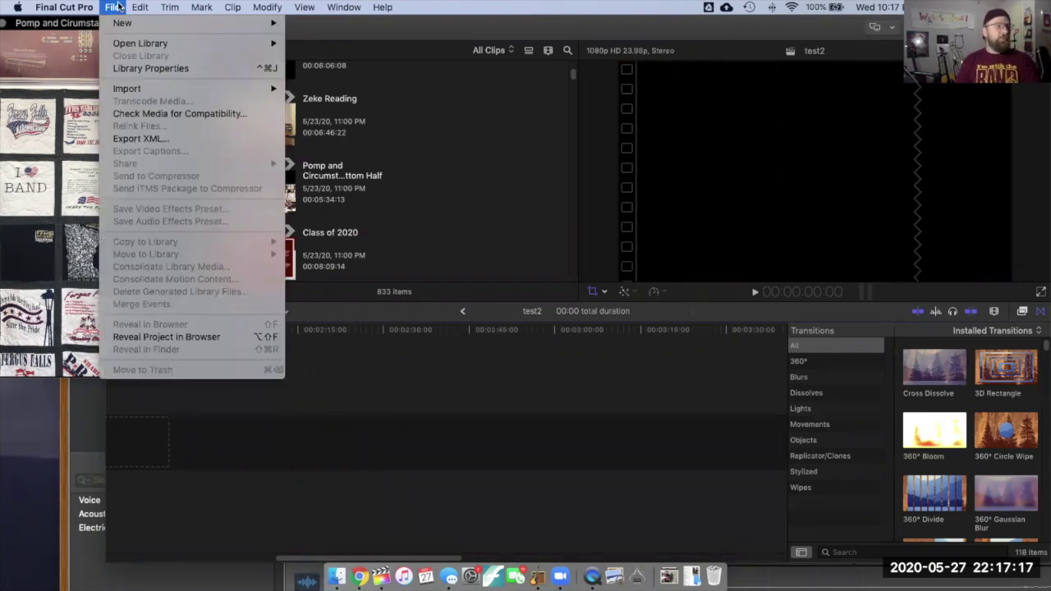
{"action": "left_click", "coordinate": [117, 7]}
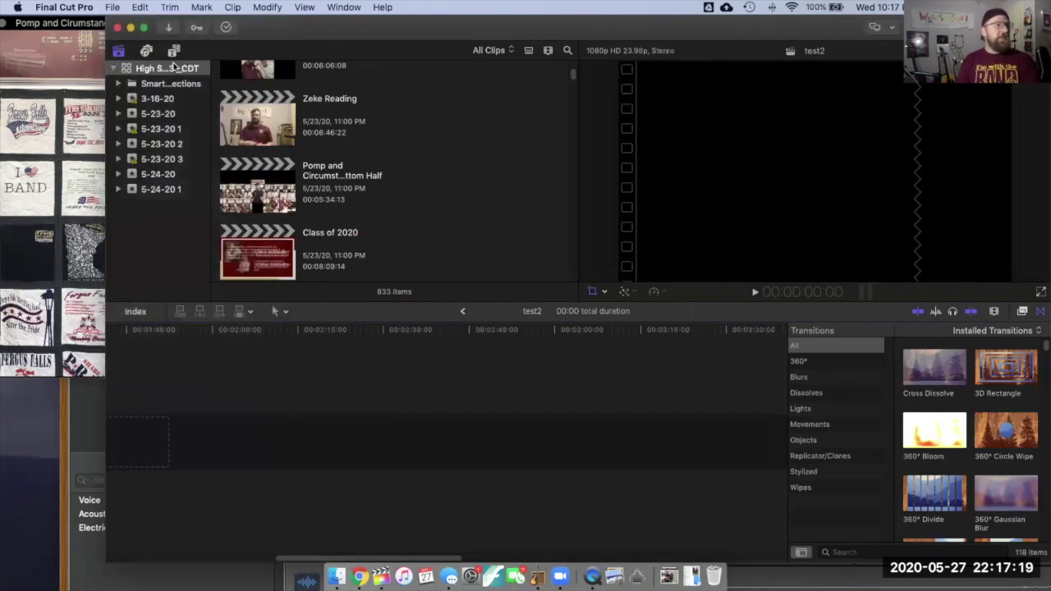
{"action": "left_click", "coordinate": [173, 51]}
{"action": "left_click_drag", "start_coordinate": [239, 126], "coordinate": [784, 440]}
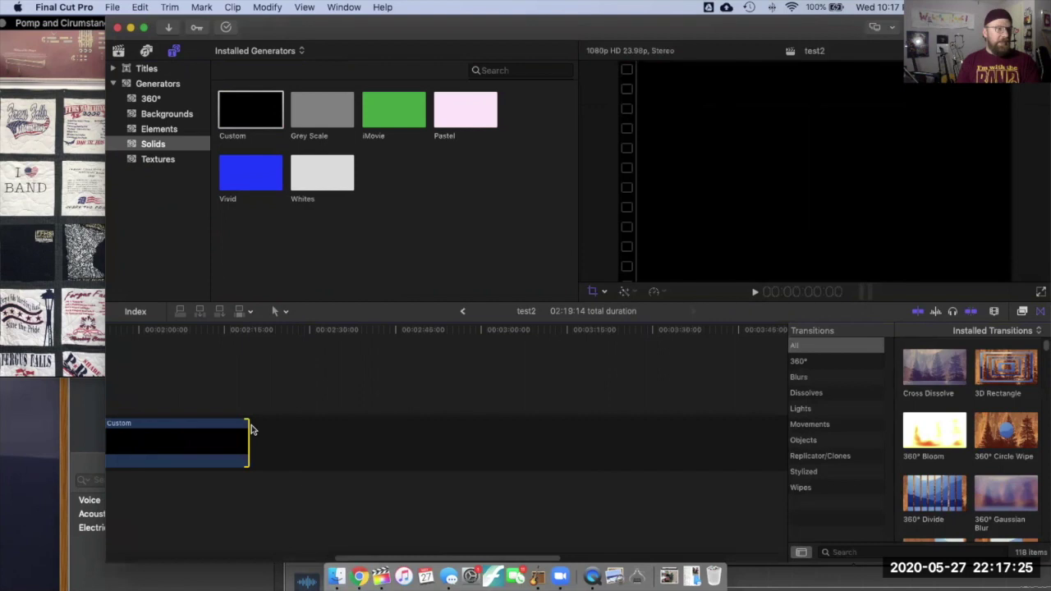
Stretch the Custom solid's right edge out to a 09:02:02 total duration.
{"action": "left_click_drag", "start_coordinate": [248, 425], "coordinate": [724, 435]}
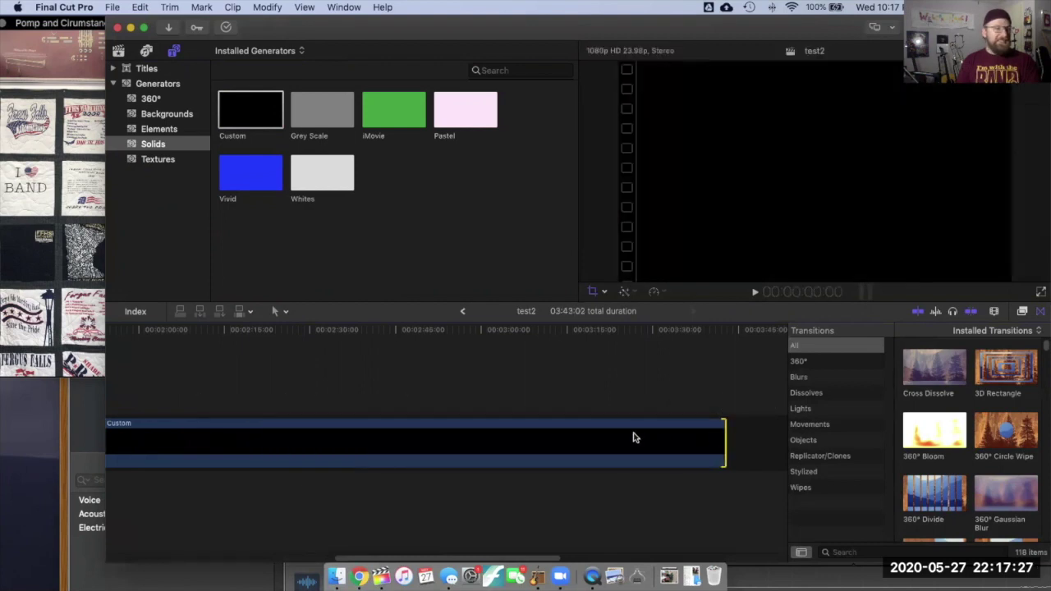
{"action": "scroll", "coordinate": [633, 436], "scroll_direction": "right", "scroll_amount": 2}
{"action": "scroll", "coordinate": [624, 436], "scroll_direction": "left", "scroll_amount": 5}
{"action": "scroll", "coordinate": [620, 439], "scroll_direction": "right", "scroll_amount": 5}
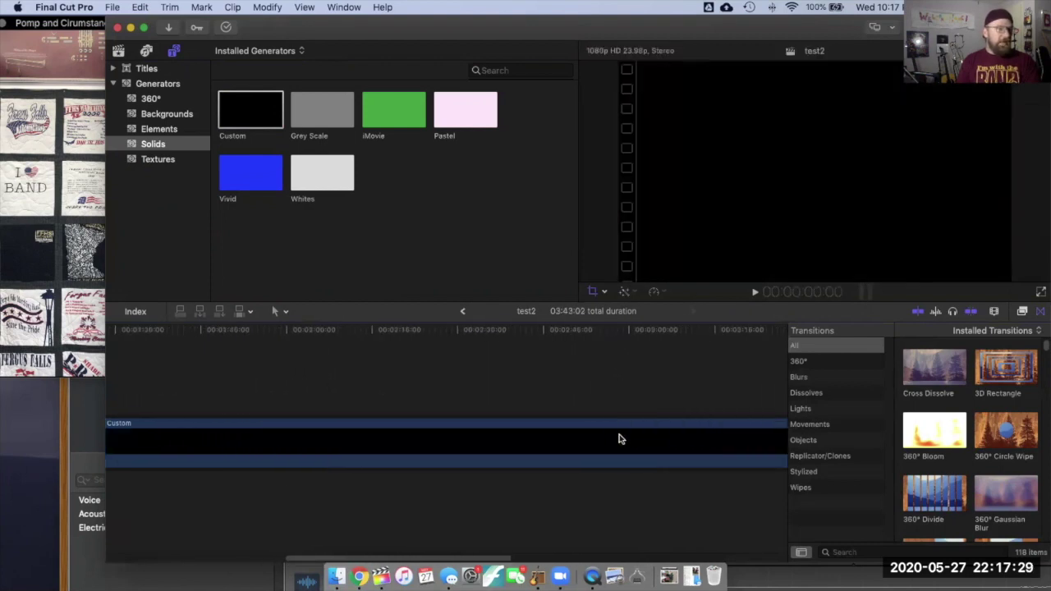
{"action": "left_click_drag", "start_coordinate": [385, 426], "coordinate": [842, 434]}
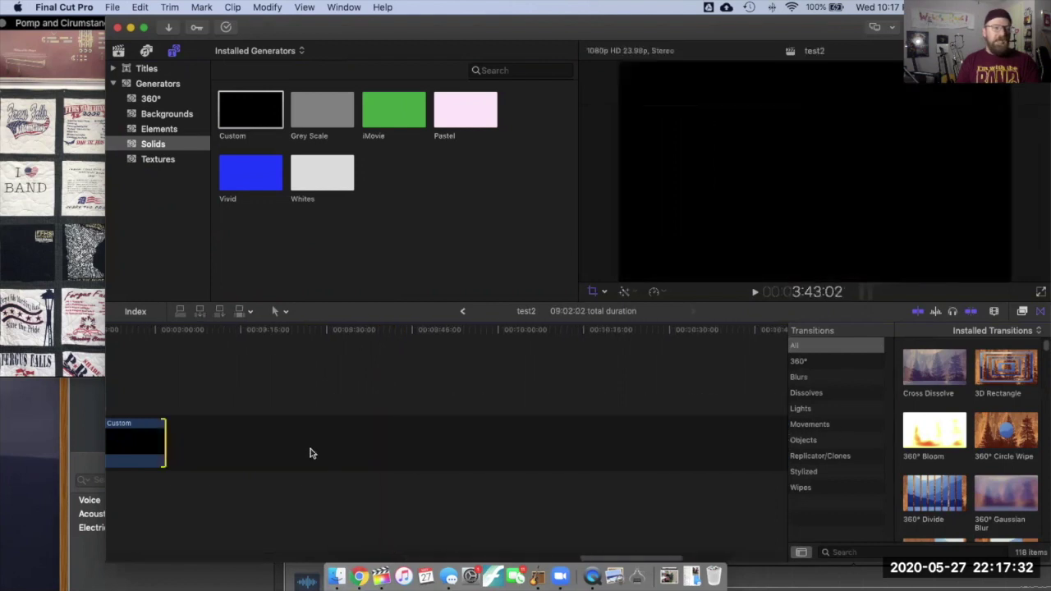
{"action": "scroll", "coordinate": [310, 451], "scroll_direction": "left", "scroll_amount": 6}
{"action": "scroll", "coordinate": [293, 450], "scroll_direction": "left", "scroll_amount": 8}
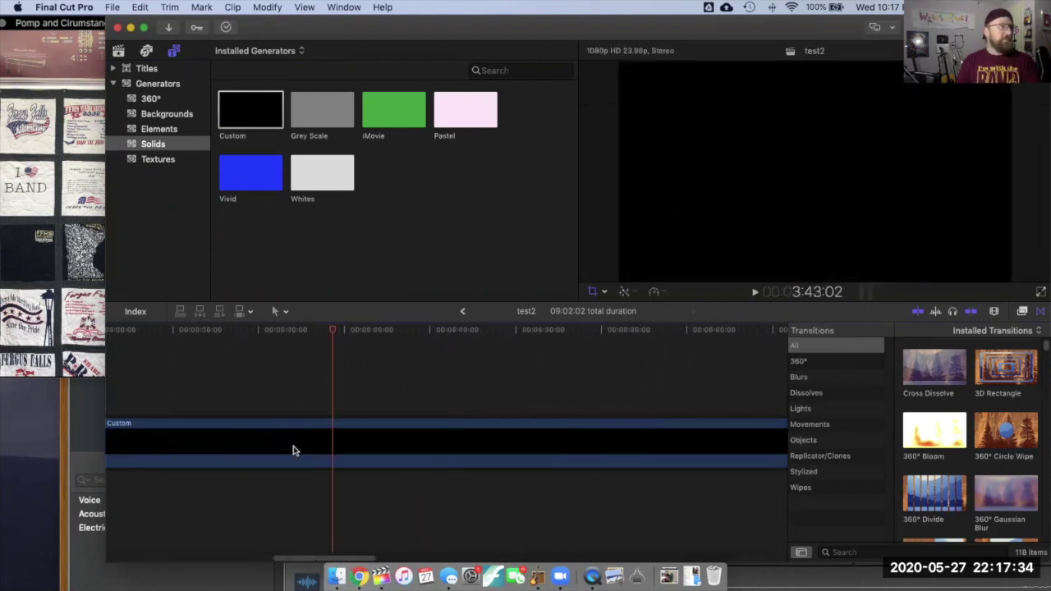
{"action": "left_click_drag", "start_coordinate": [272, 24], "coordinate": [444, 156]}
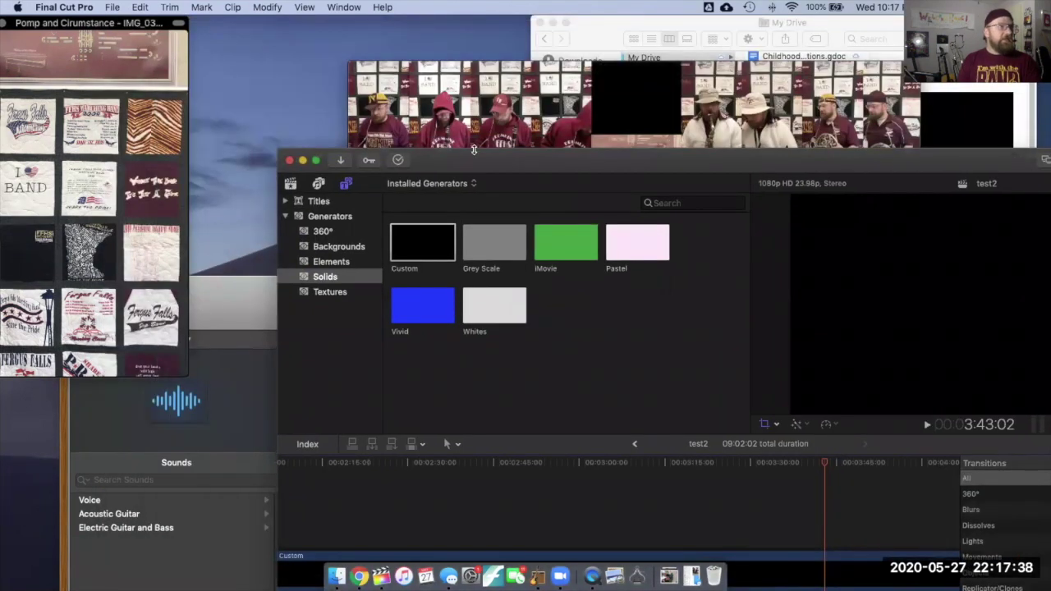
Open the Pomp folder on the Desktop in the Finder window.
{"action": "left_click_drag", "start_coordinate": [616, 31], "coordinate": [47, 31]}
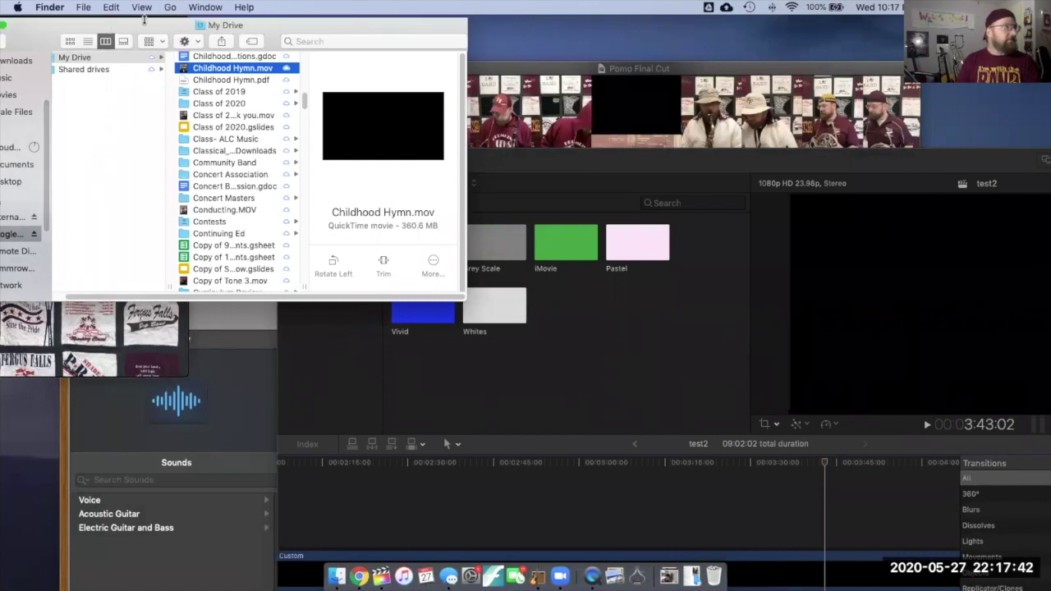
{"action": "left_click_drag", "start_coordinate": [107, 23], "coordinate": [153, 28]}
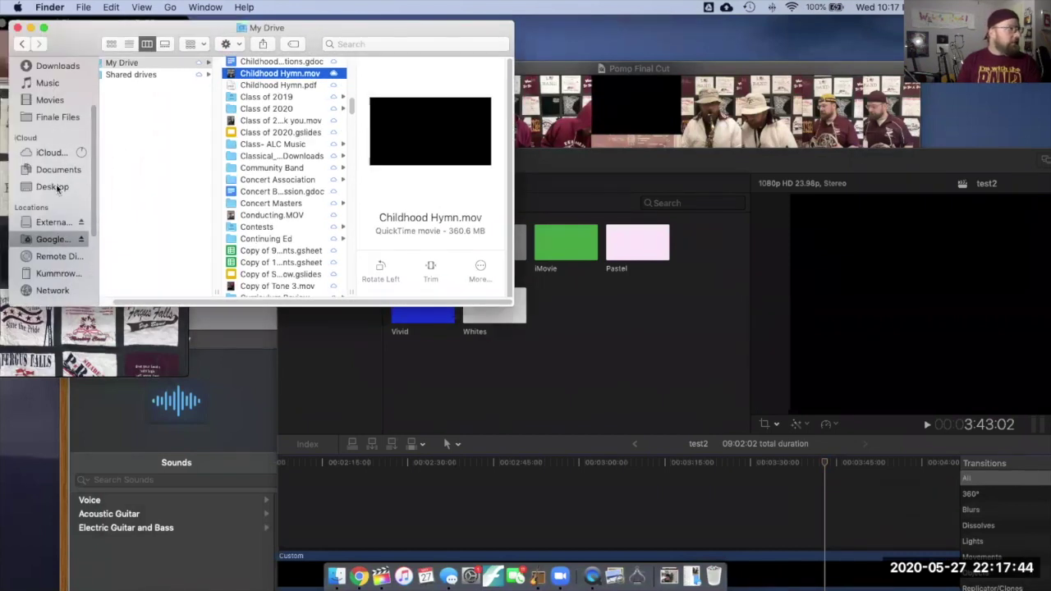
{"action": "left_click", "coordinate": [55, 187]}
{"action": "left_click", "coordinate": [123, 123]}
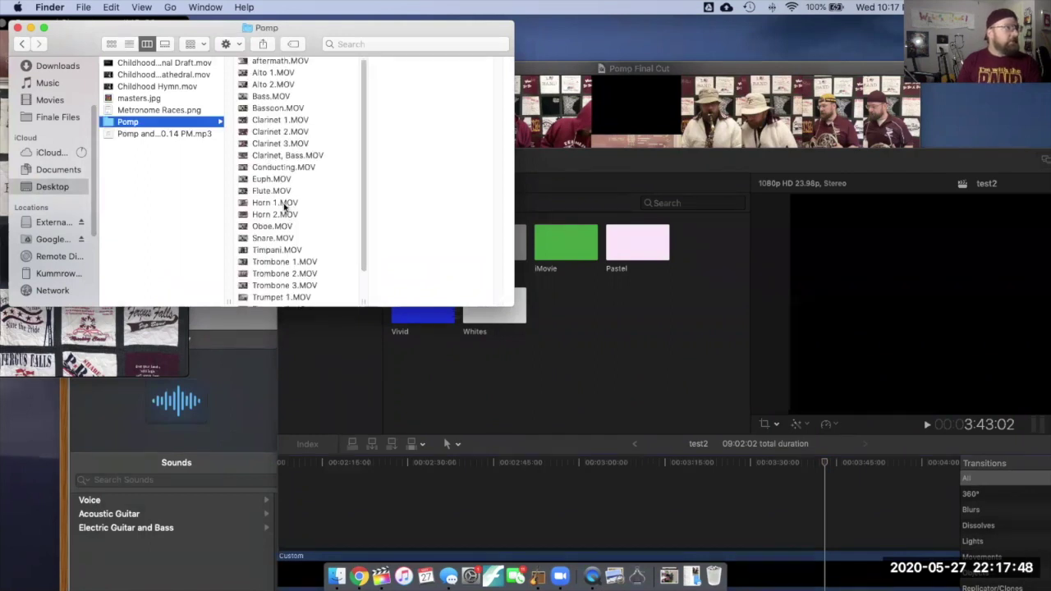
{"action": "scroll", "coordinate": [284, 207], "scroll_direction": "down", "scroll_amount": 2}
{"action": "scroll", "coordinate": [284, 207], "scroll_direction": "up", "scroll_amount": 2}
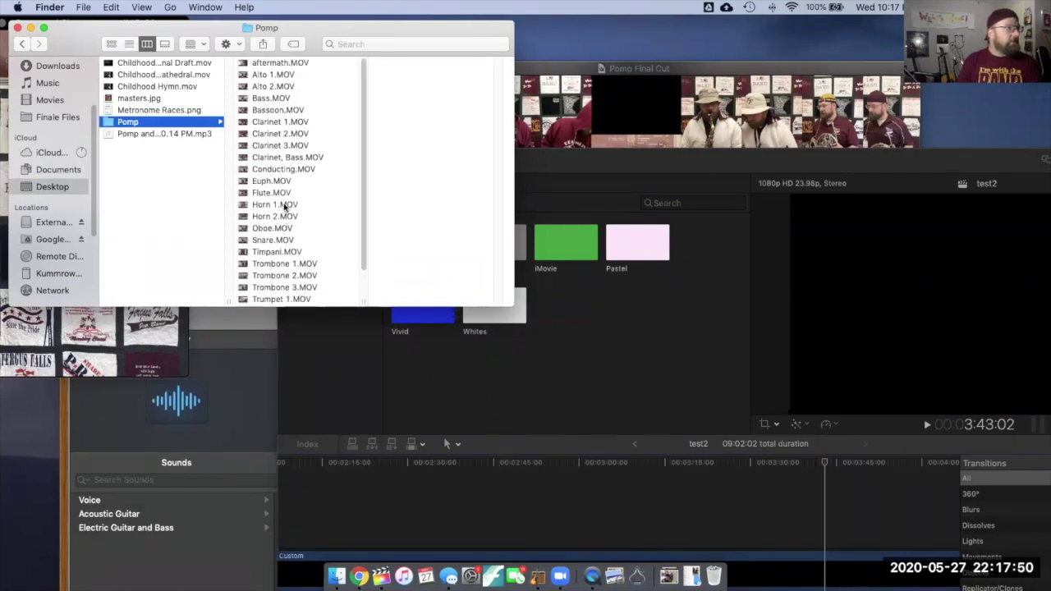
Drag Conducting.MOV into the timeline above the Custom solid and shift it later.
{"action": "left_click", "coordinate": [261, 170]}
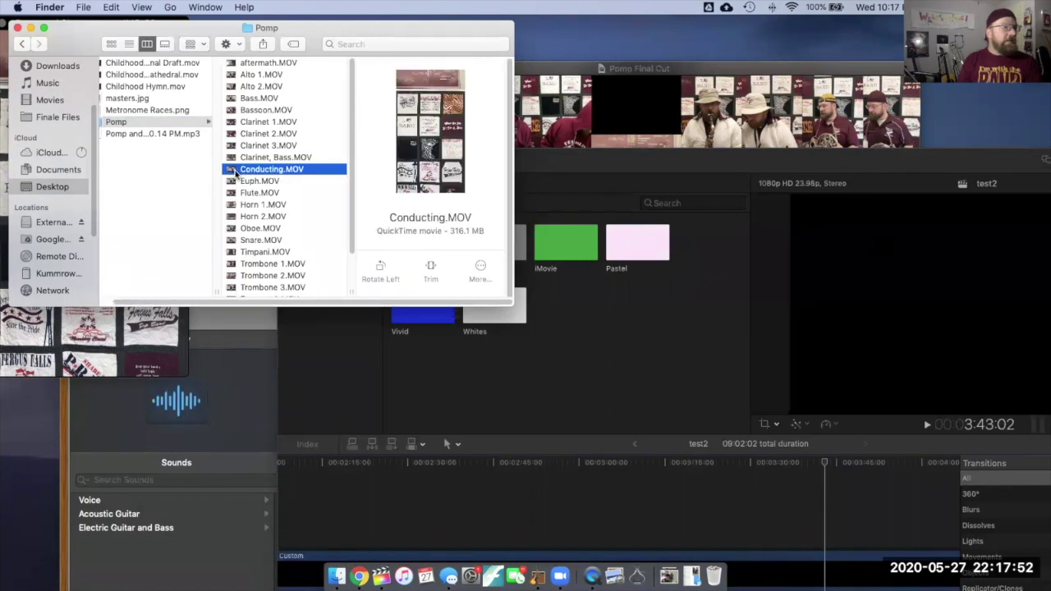
{"action": "left_click_drag", "start_coordinate": [246, 171], "coordinate": [300, 499]}
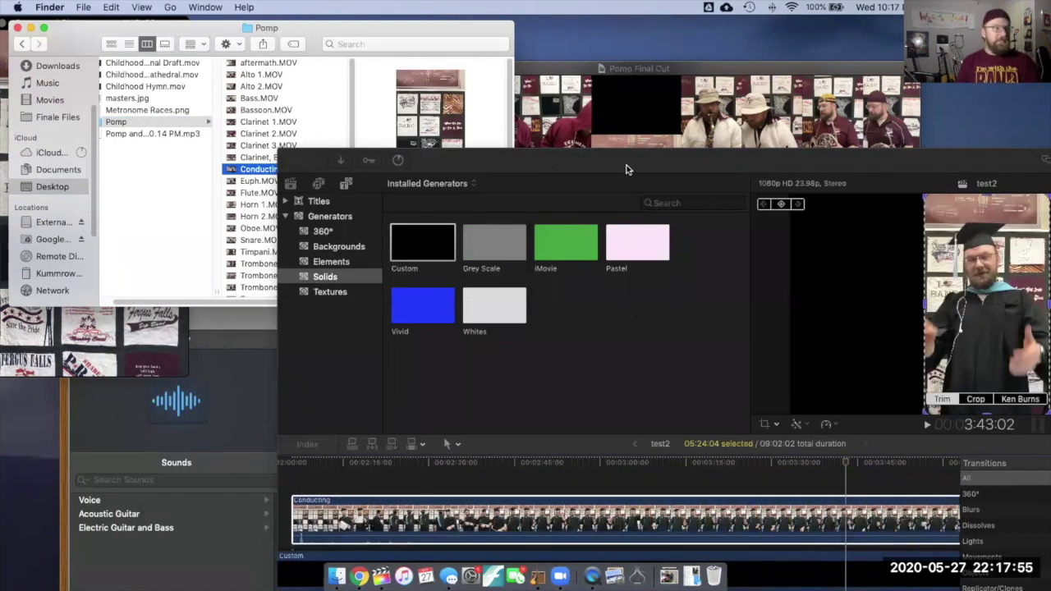
{"action": "left_click_drag", "start_coordinate": [624, 167], "coordinate": [615, 169]}
{"action": "left_click_drag", "start_coordinate": [404, 533], "coordinate": [317, 515]}
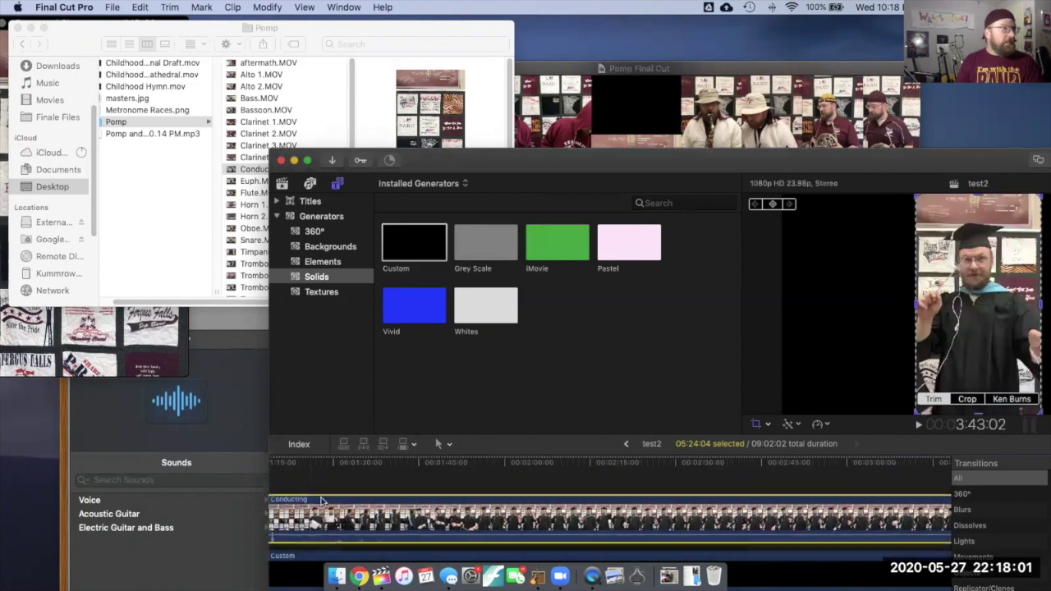
Drag Snare.MOV from the Pomp folder into the timeline above the Conducting clip.
{"action": "left_click", "coordinate": [192, 249]}
{"action": "scroll", "coordinate": [230, 257], "scroll_direction": "down", "scroll_amount": 2}
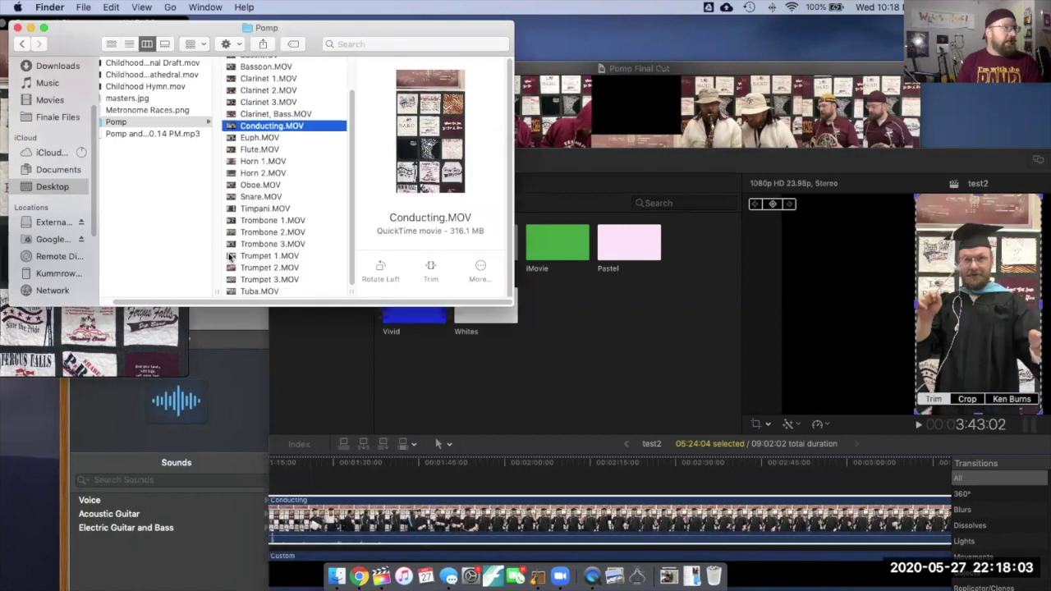
{"action": "scroll", "coordinate": [231, 258], "scroll_direction": "up", "scroll_amount": 1}
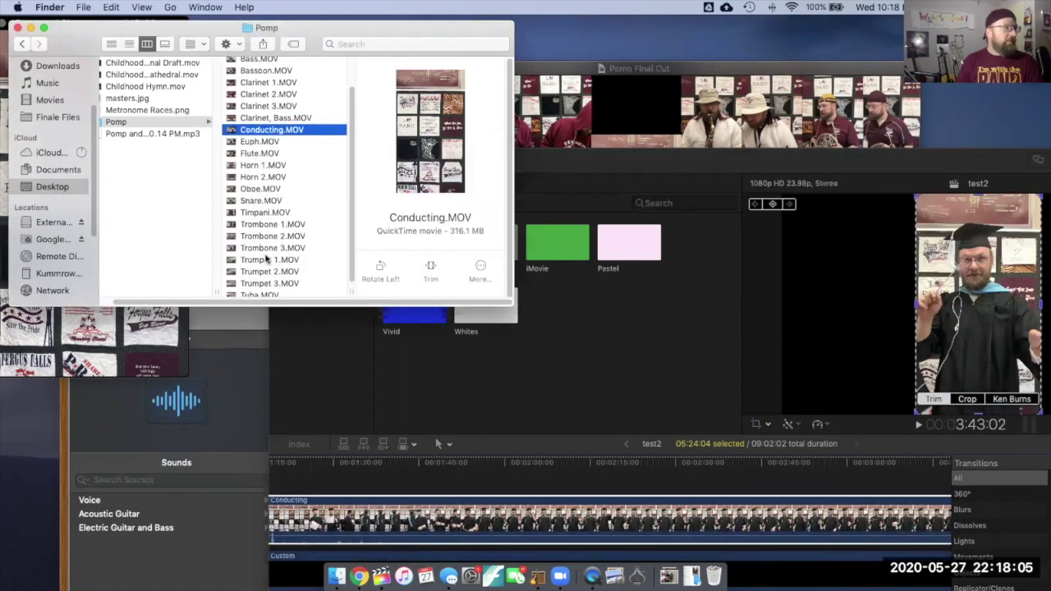
{"action": "scroll", "coordinate": [241, 261], "scroll_direction": "up", "scroll_amount": 3}
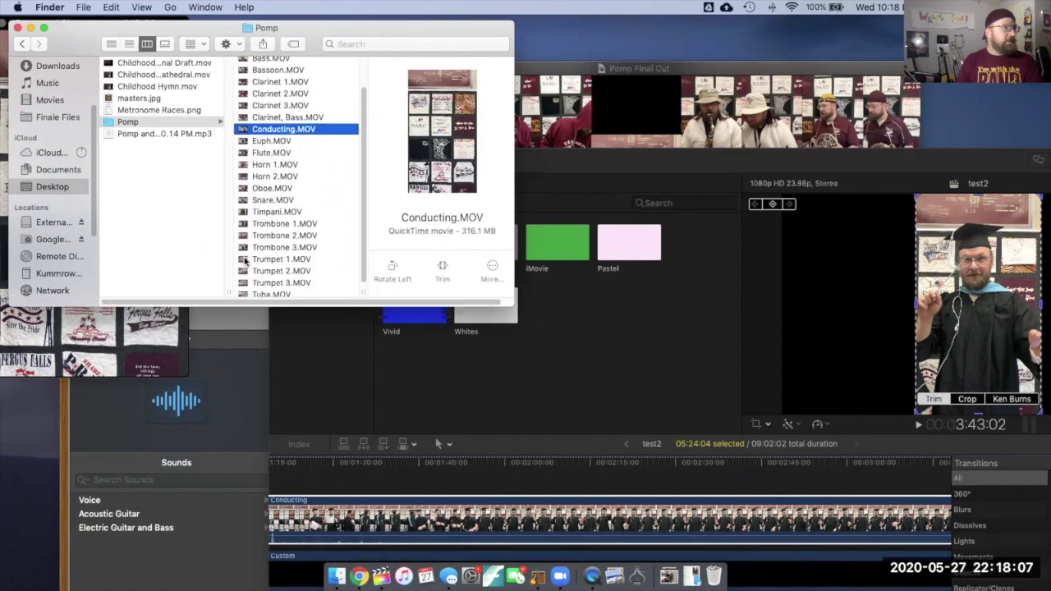
{"action": "scroll", "coordinate": [244, 261], "scroll_direction": "down", "scroll_amount": 2}
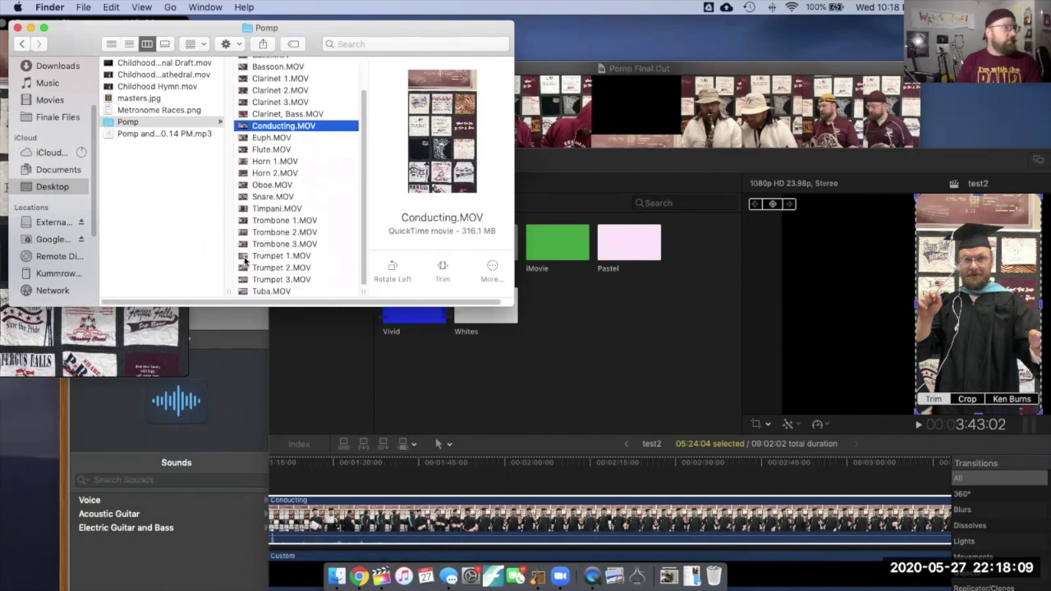
{"action": "scroll", "coordinate": [243, 261], "scroll_direction": "up", "scroll_amount": 2}
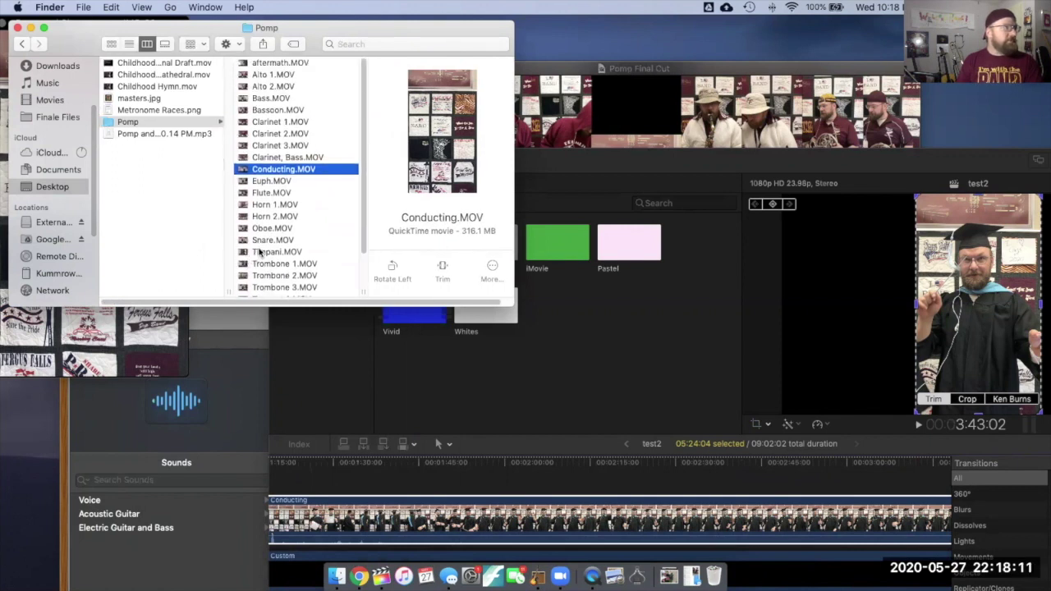
{"action": "scroll", "coordinate": [256, 255], "scroll_direction": "down", "scroll_amount": 2}
{"action": "left_click", "coordinate": [244, 207]}
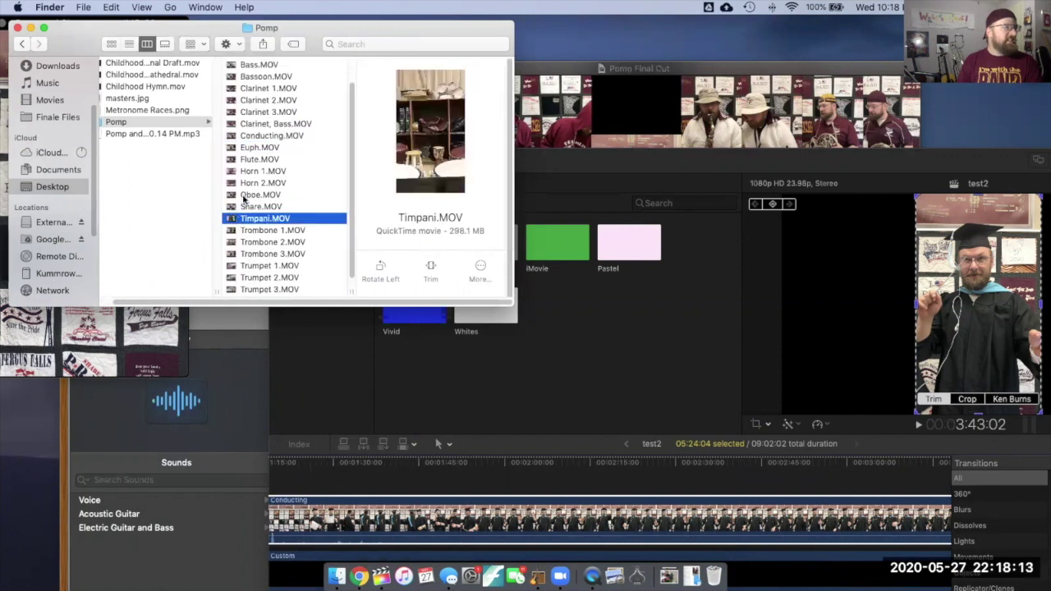
{"action": "left_click", "coordinate": [231, 197]}
{"action": "left_click", "coordinate": [230, 207]}
{"action": "left_click_drag", "start_coordinate": [230, 207], "coordinate": [323, 464]}
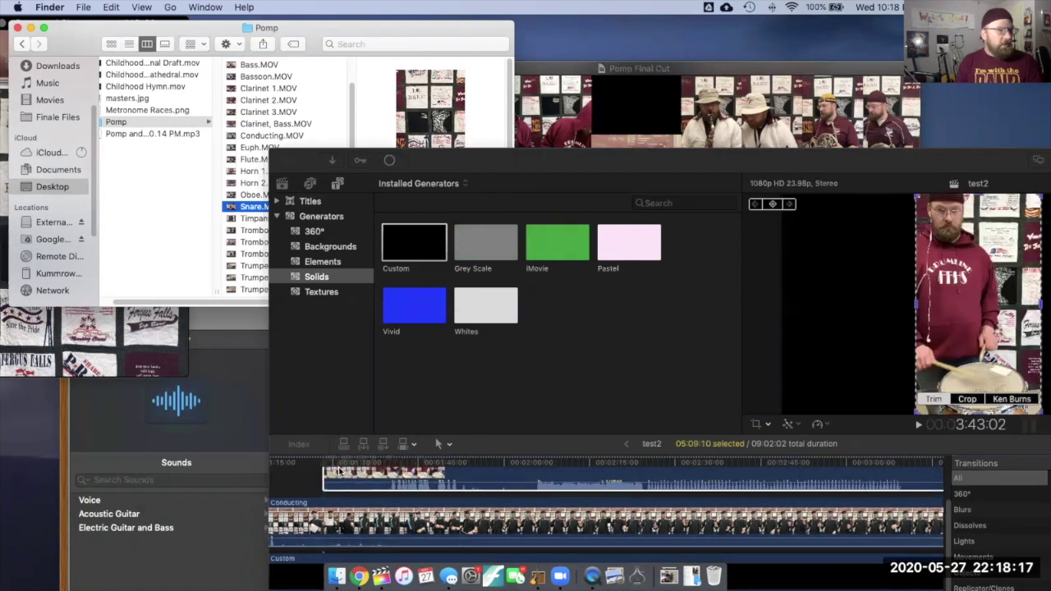
Zoom the timeline in and select the drummer clip in the viewer.
{"action": "left_click", "coordinate": [555, 132]}
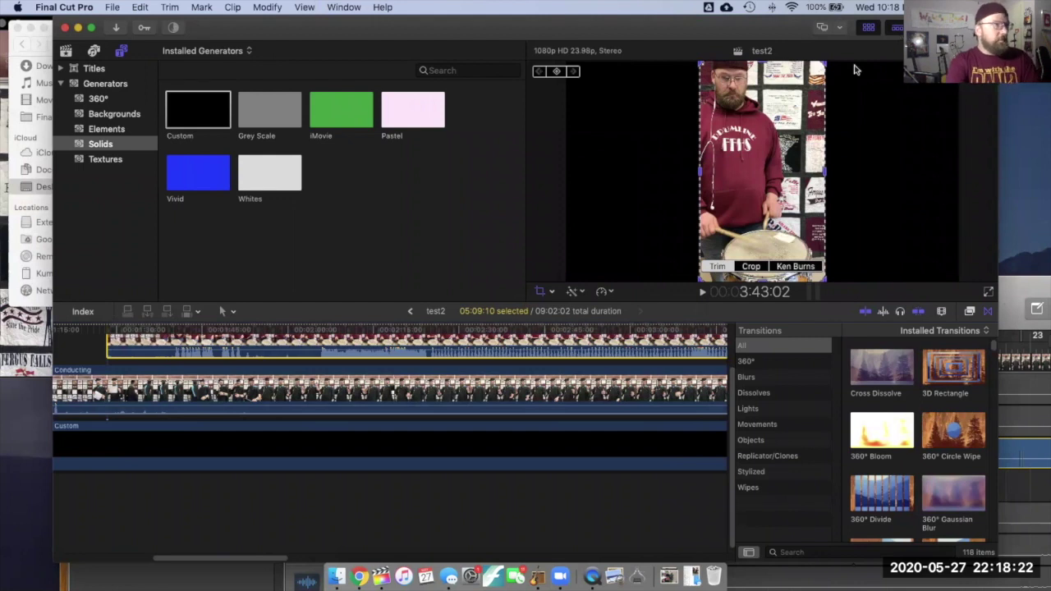
{"action": "scroll", "coordinate": [387, 429], "scroll_direction": "up", "scroll_amount": 2}
{"action": "scroll", "coordinate": [387, 429], "scroll_direction": "up", "scroll_amount": 2}
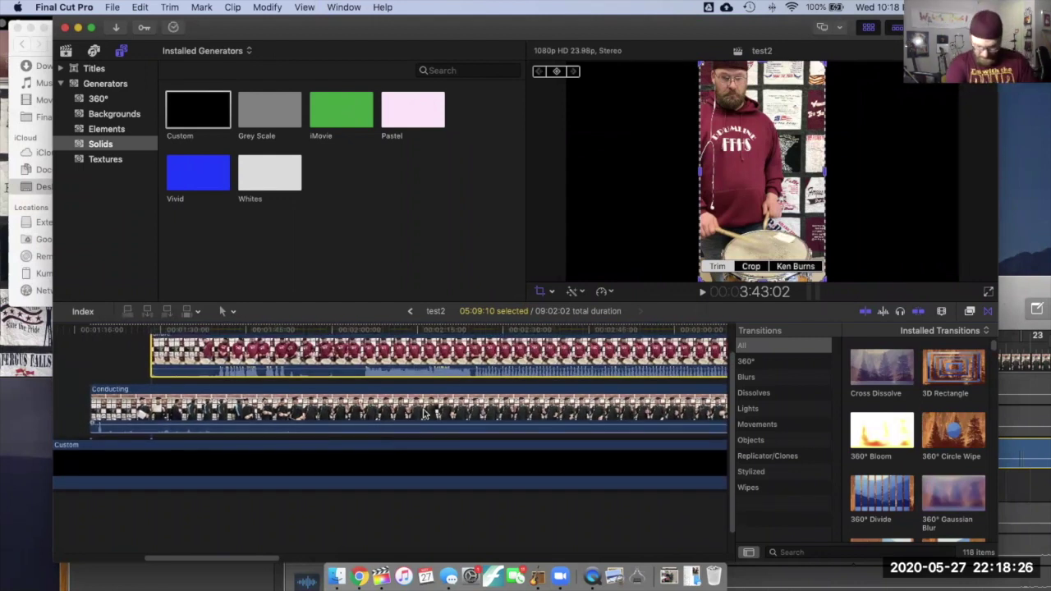
{"action": "left_click", "coordinate": [724, 129]}
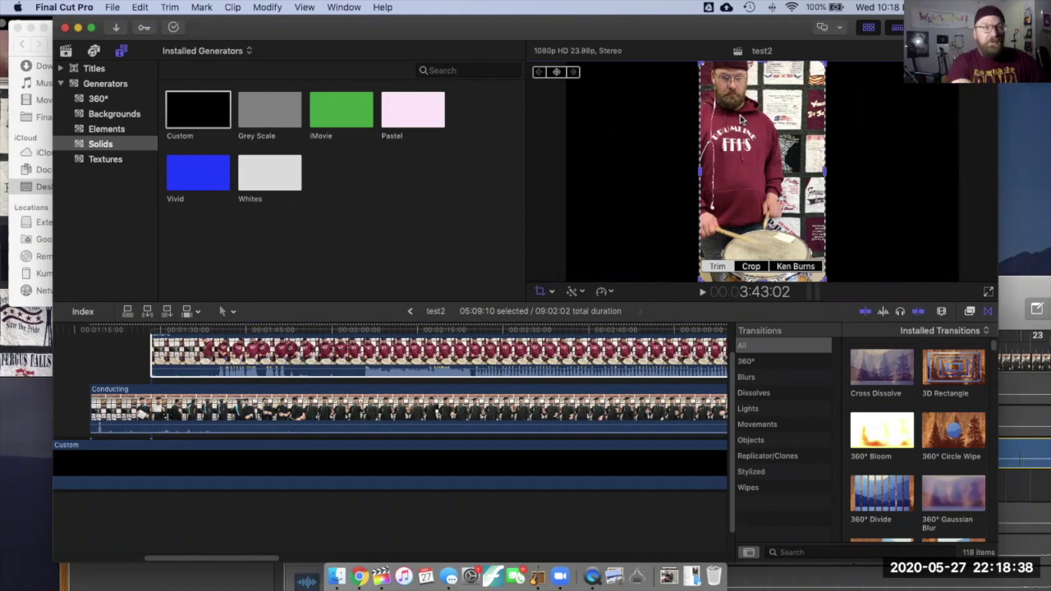
{"action": "right_click", "coordinate": [740, 115]}
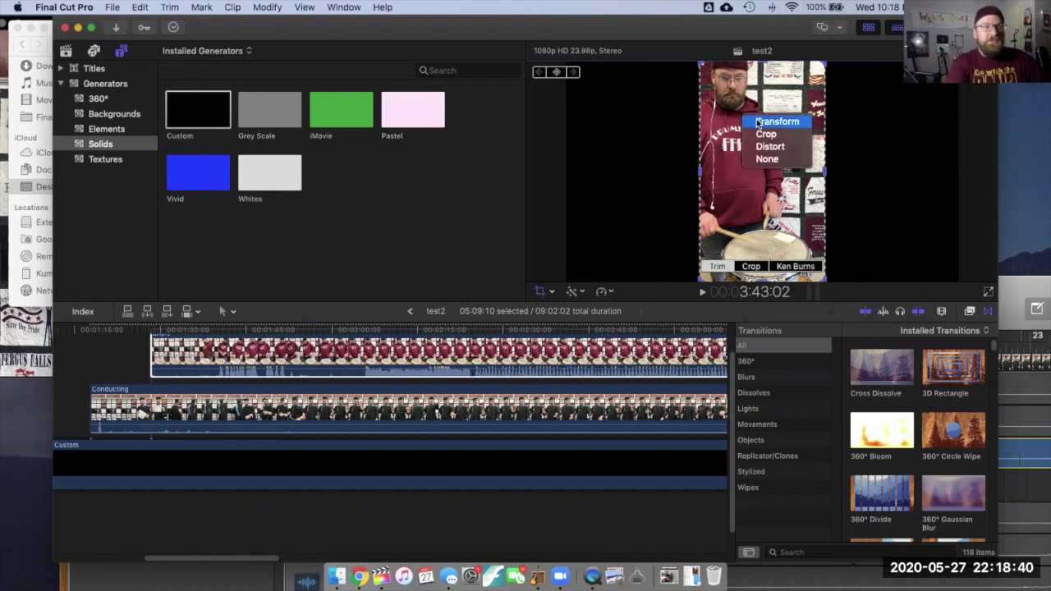
Move the drummer clip to the frame's left and scale it to about 49%.
{"action": "left_click", "coordinate": [756, 120]}
{"action": "left_click_drag", "start_coordinate": [760, 138], "coordinate": [657, 139]}
{"action": "left_click_drag", "start_coordinate": [720, 63], "coordinate": [639, 116]}
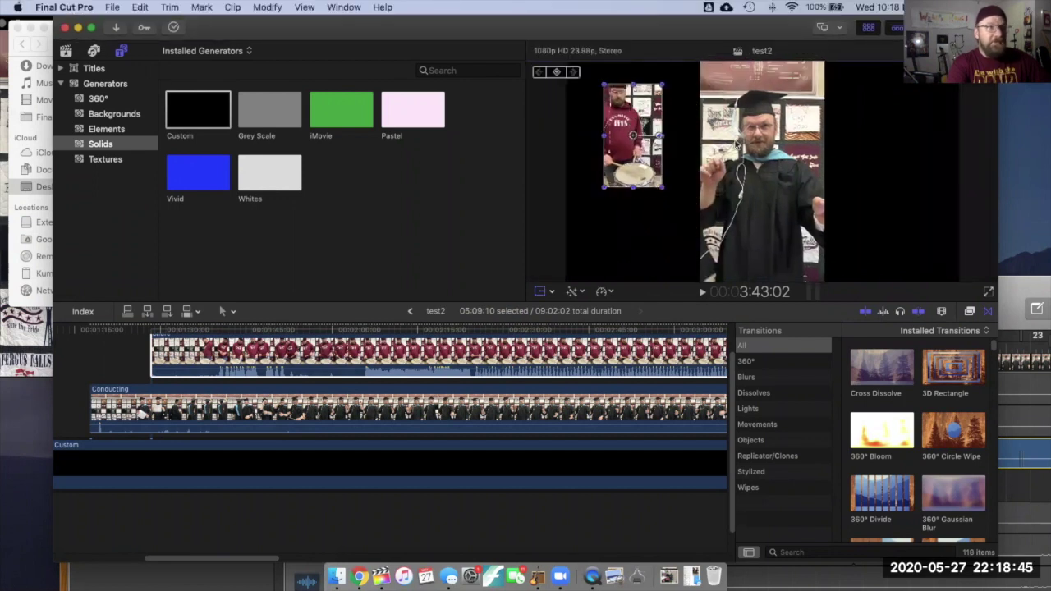
Switch to Trim crop mode on the conductor clip and open its Inspector.
{"action": "right_click", "coordinate": [771, 143]}
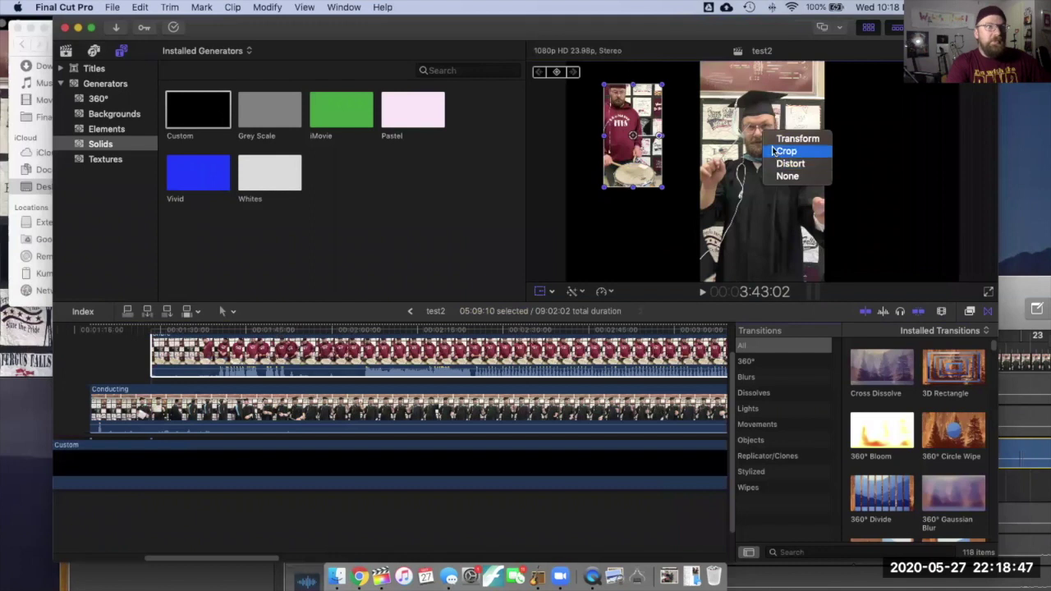
{"action": "left_click", "coordinate": [785, 151]}
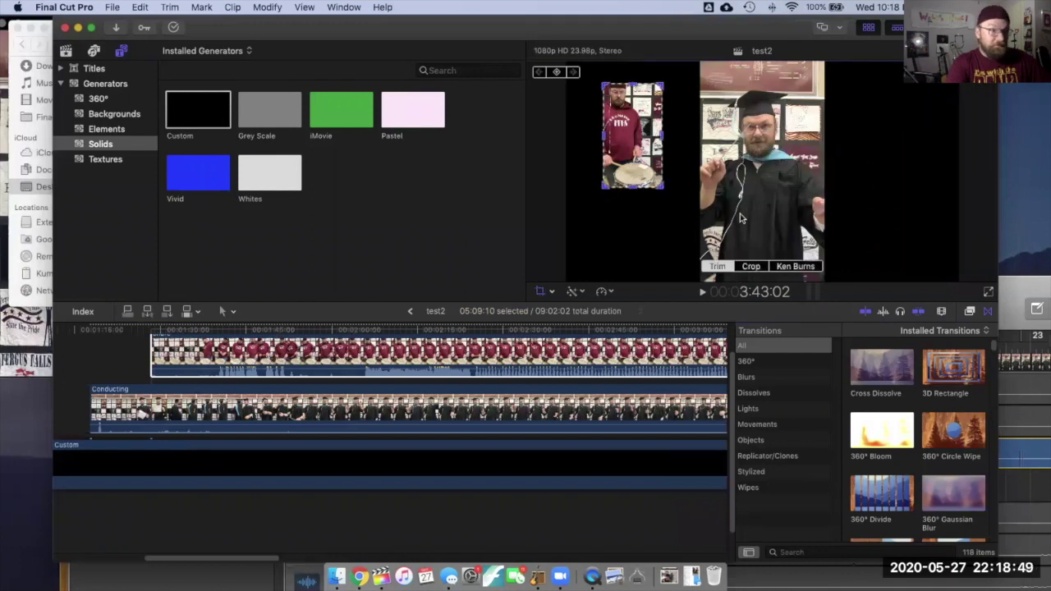
{"action": "left_click", "coordinate": [719, 267]}
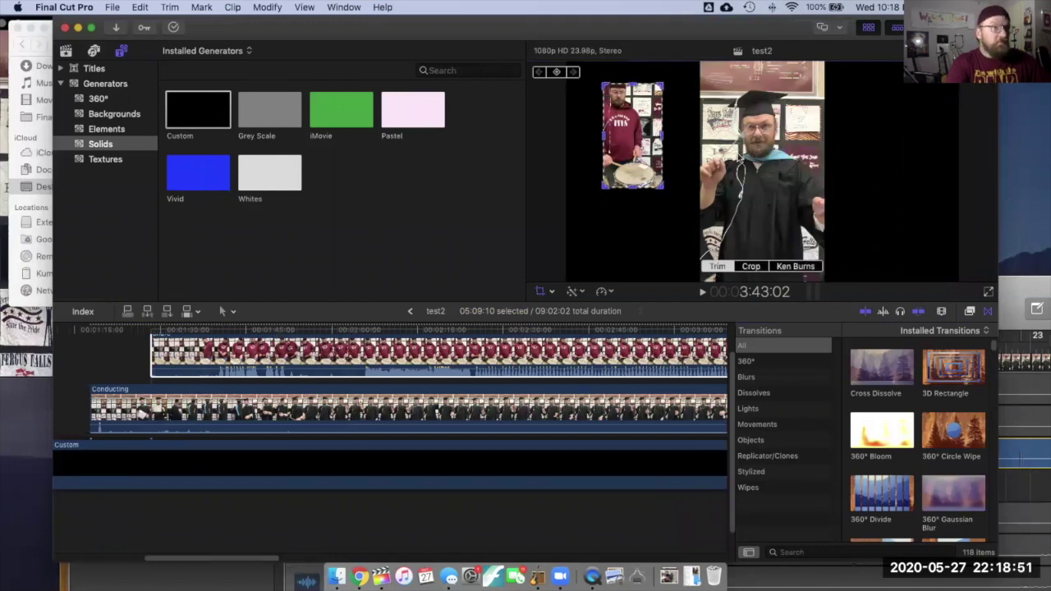
{"action": "left_click", "coordinate": [737, 161]}
{"action": "left_click_drag", "start_coordinate": [761, 64], "coordinate": [755, 132]}
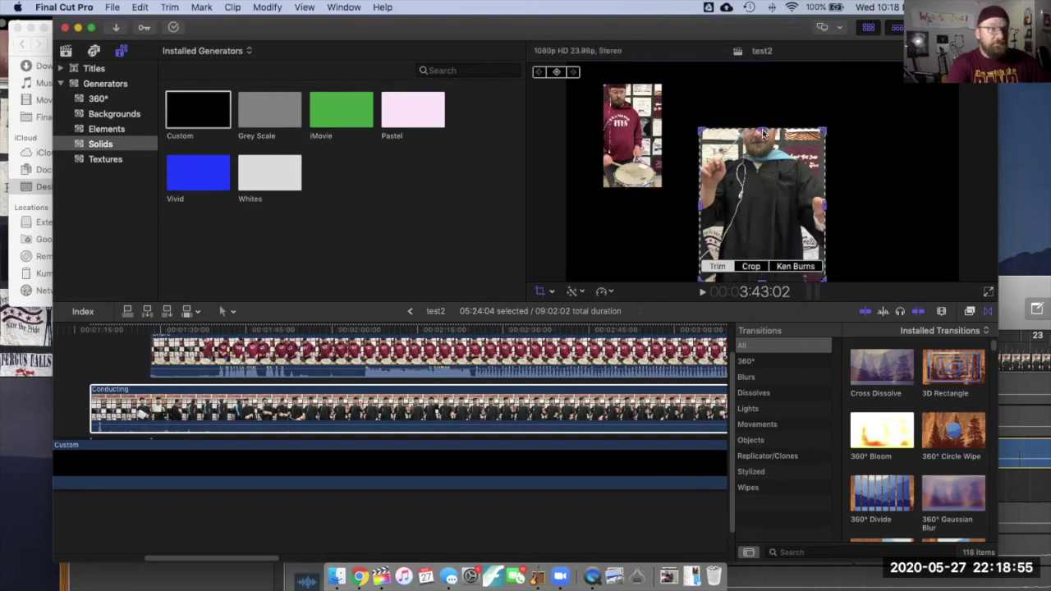
{"action": "left_click_drag", "start_coordinate": [762, 128], "coordinate": [762, 63]}
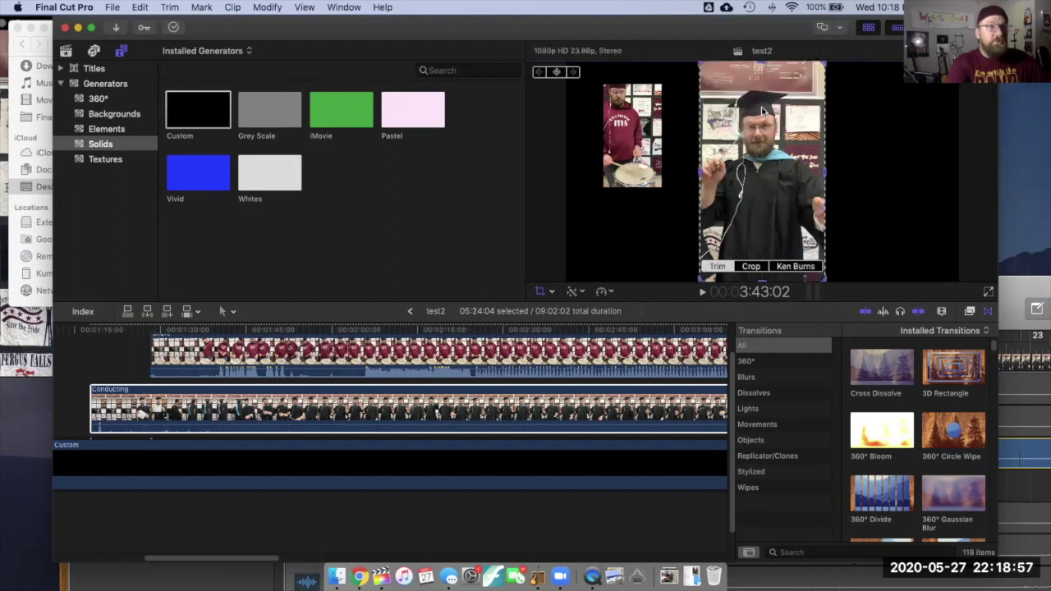
{"action": "right_click", "coordinate": [762, 109]}
{"action": "left_click", "coordinate": [931, 133]}
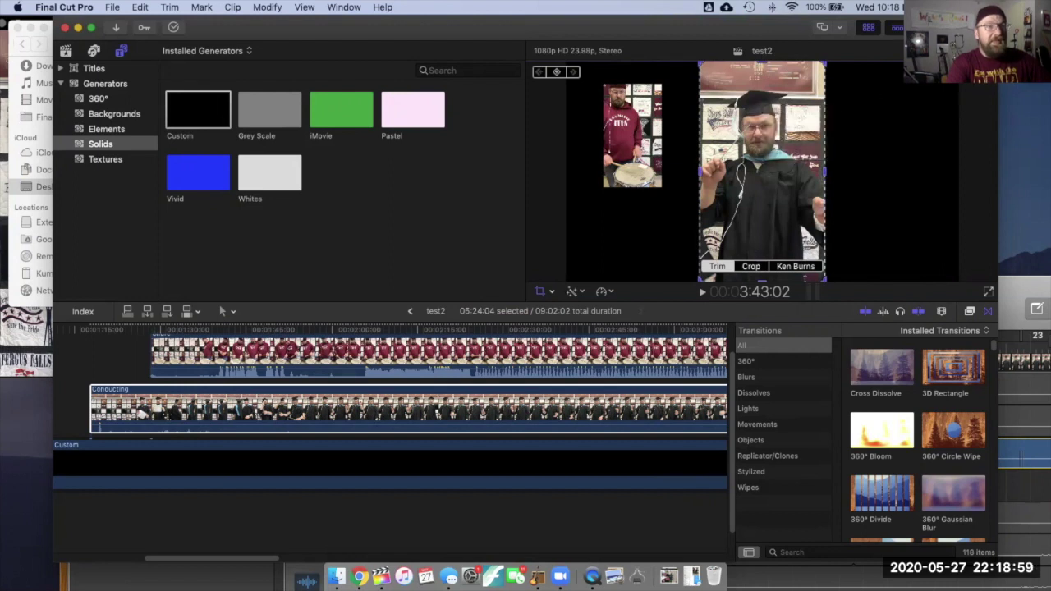
{"action": "key", "text": "super+4"}
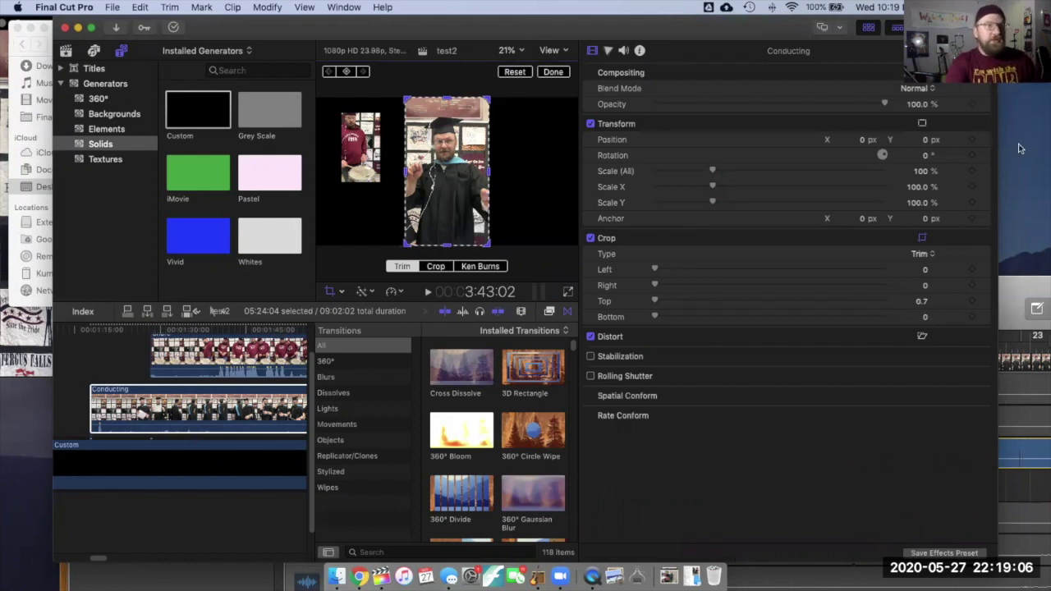
Set Scale (All) to 29% for both the Conducting and Snare clips, then close the Inspector.
{"action": "left_click", "coordinate": [920, 172]}
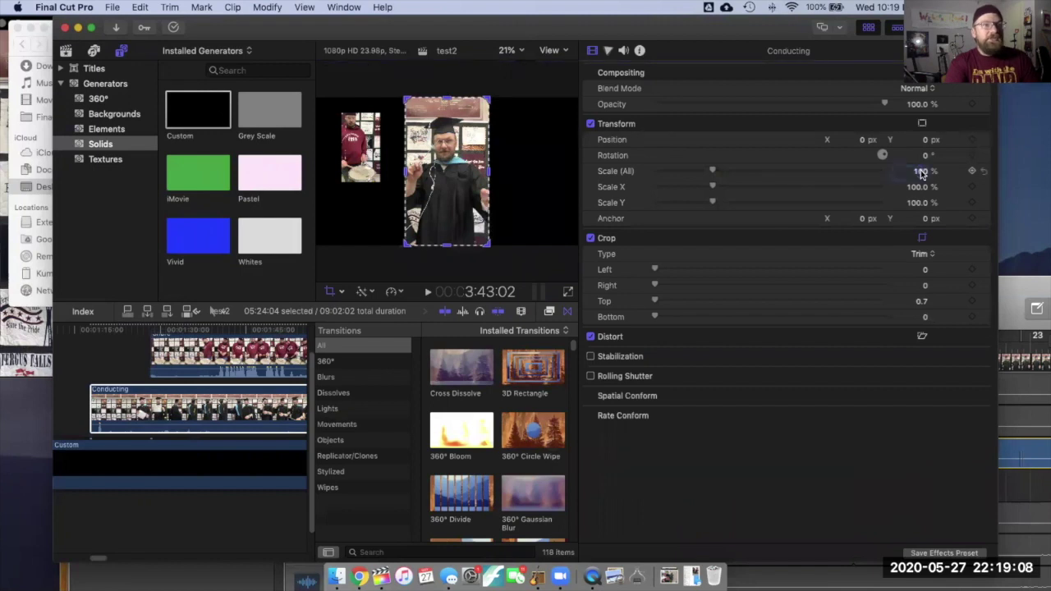
{"action": "type", "text": "2"}
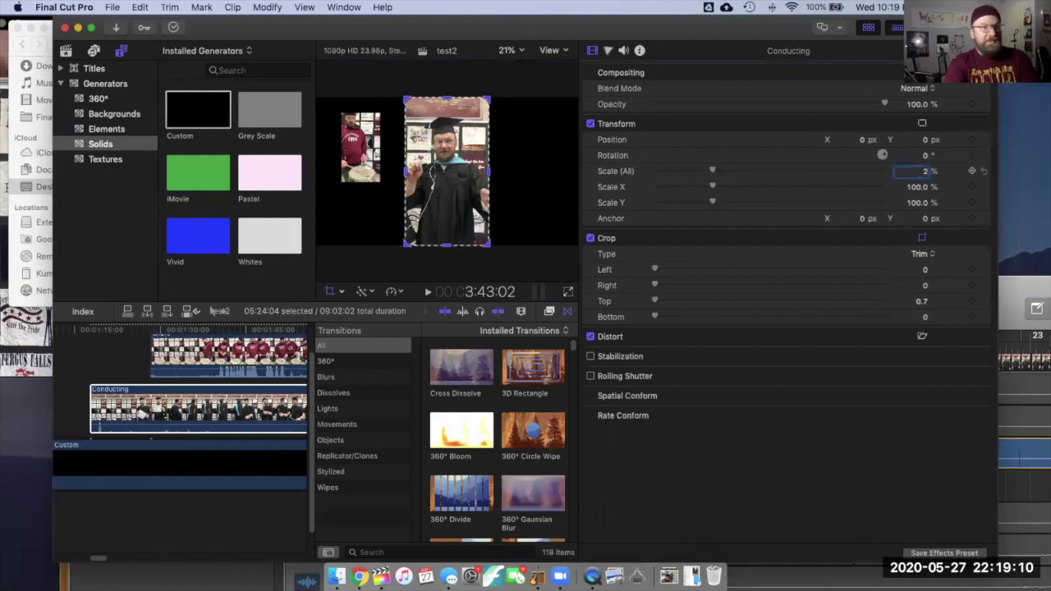
{"action": "type", "text": "9"}
{"action": "key", "text": "Return"}
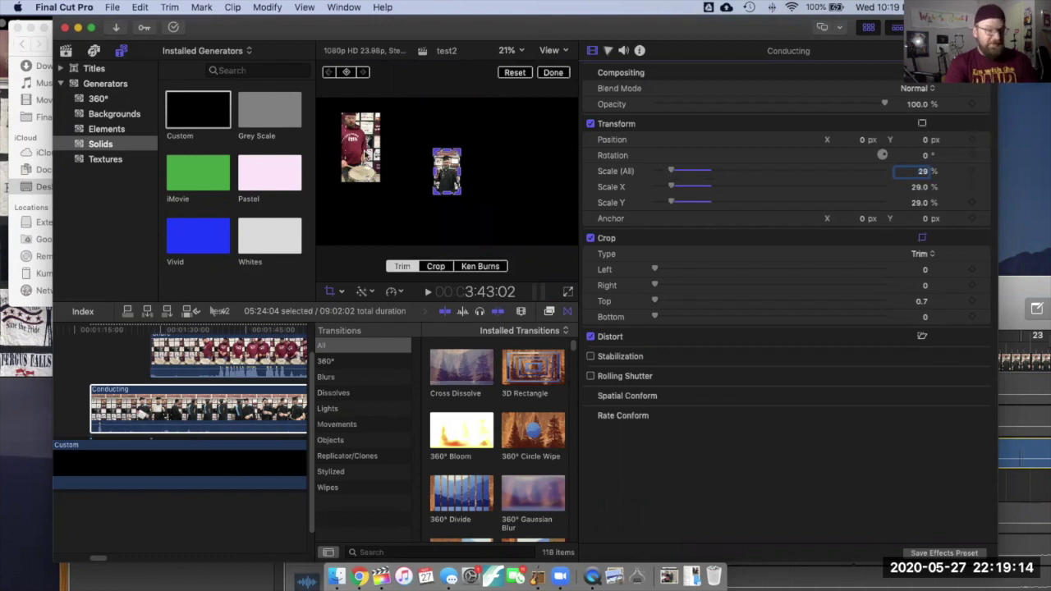
{"action": "left_click", "coordinate": [360, 147]}
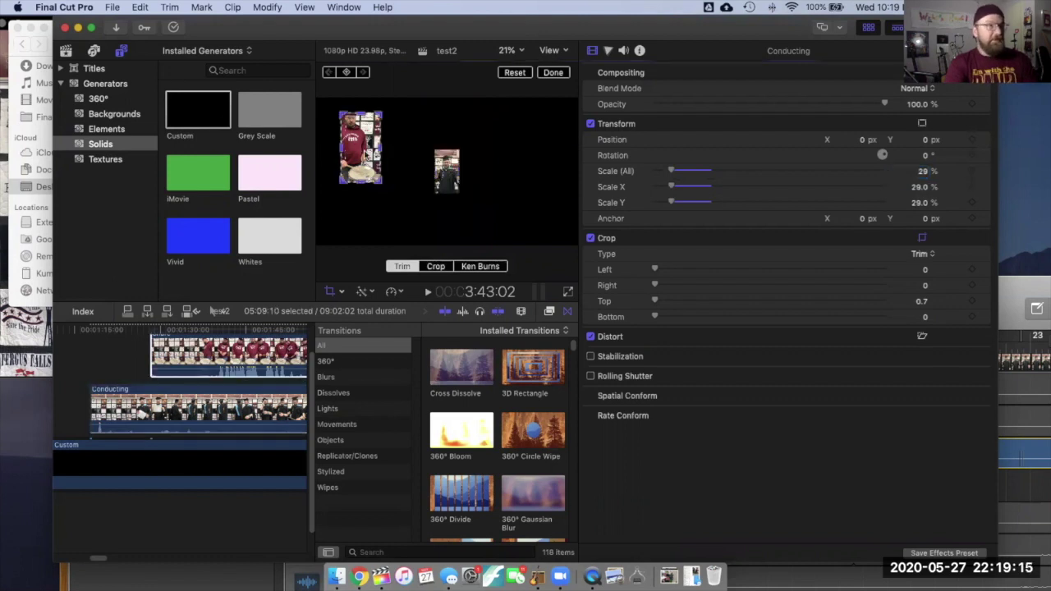
{"action": "left_click", "coordinate": [917, 172]}
{"action": "type", "text": "2"}
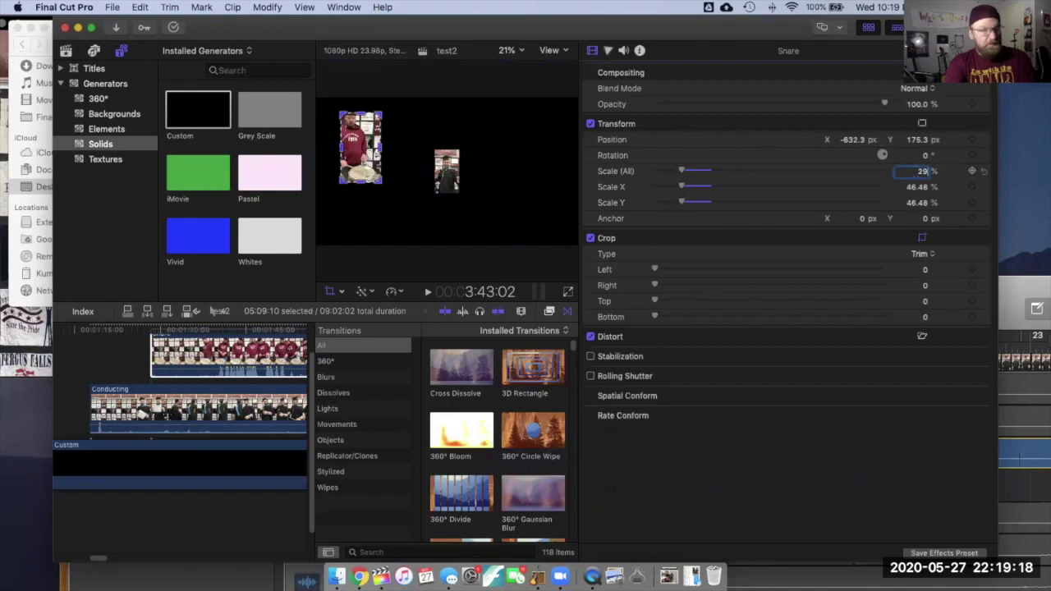
{"action": "type", "text": "9"}
{"action": "key", "text": "Return"}
{"action": "left_click", "coordinate": [398, 190]}
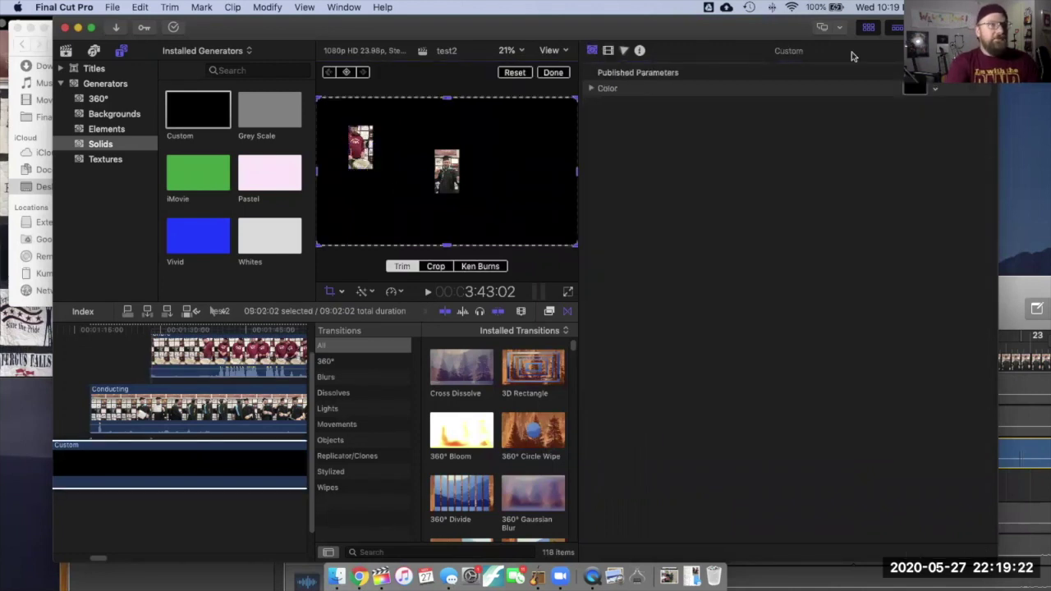
{"action": "key", "text": "super+4"}
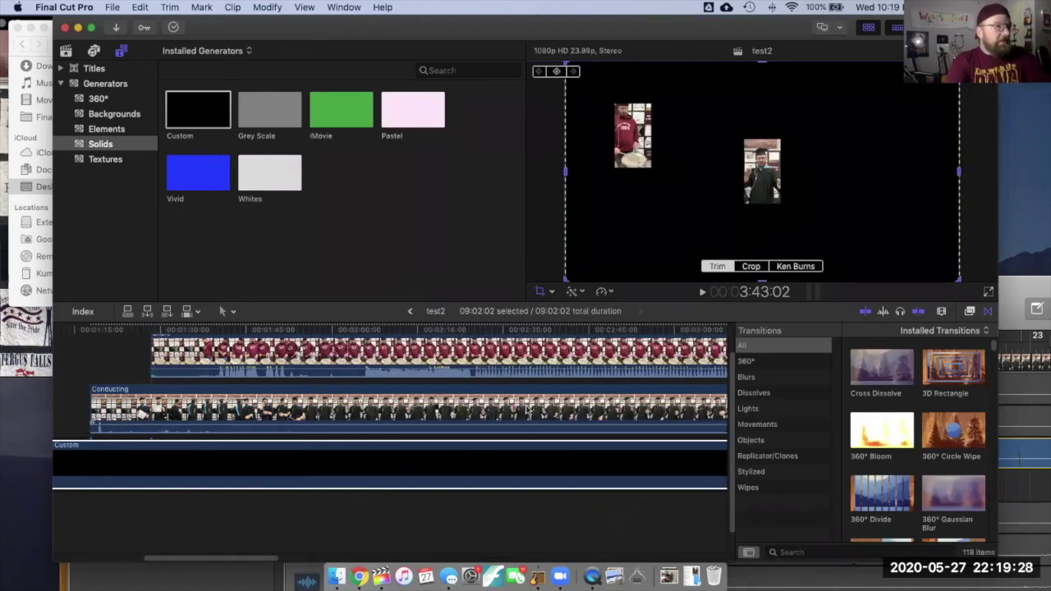
Scrub and play the timeline to find the Snare and Conducting sync point.
{"action": "scroll", "coordinate": [497, 460], "scroll_direction": "left", "scroll_amount": 3}
{"action": "scroll", "coordinate": [497, 459], "scroll_direction": "up", "scroll_amount": 1}
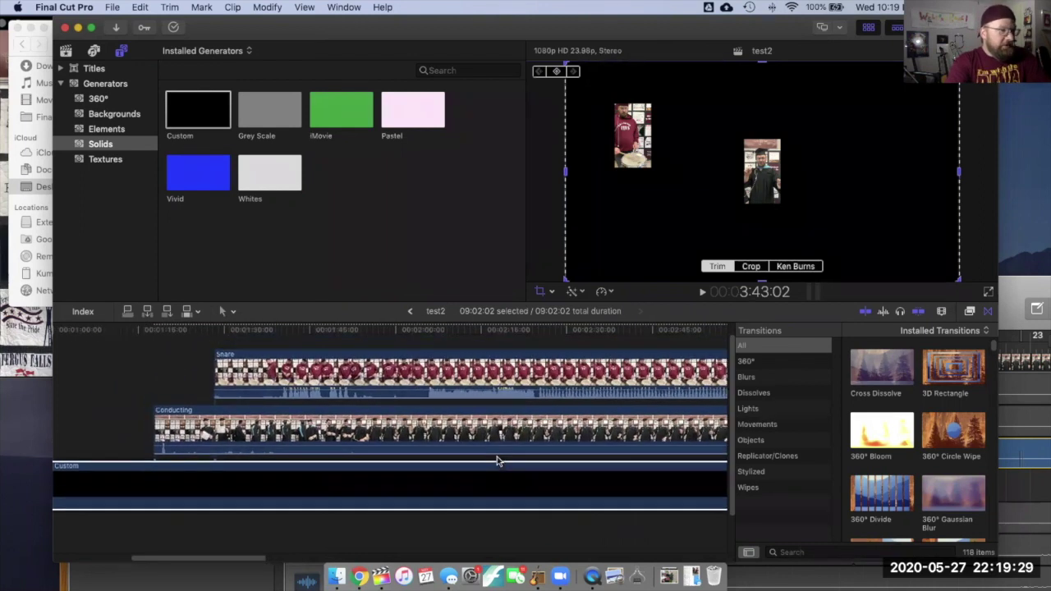
{"action": "scroll", "coordinate": [497, 460], "scroll_direction": "right", "scroll_amount": 2}
{"action": "scroll", "coordinate": [497, 460], "scroll_direction": "up", "scroll_amount": 1}
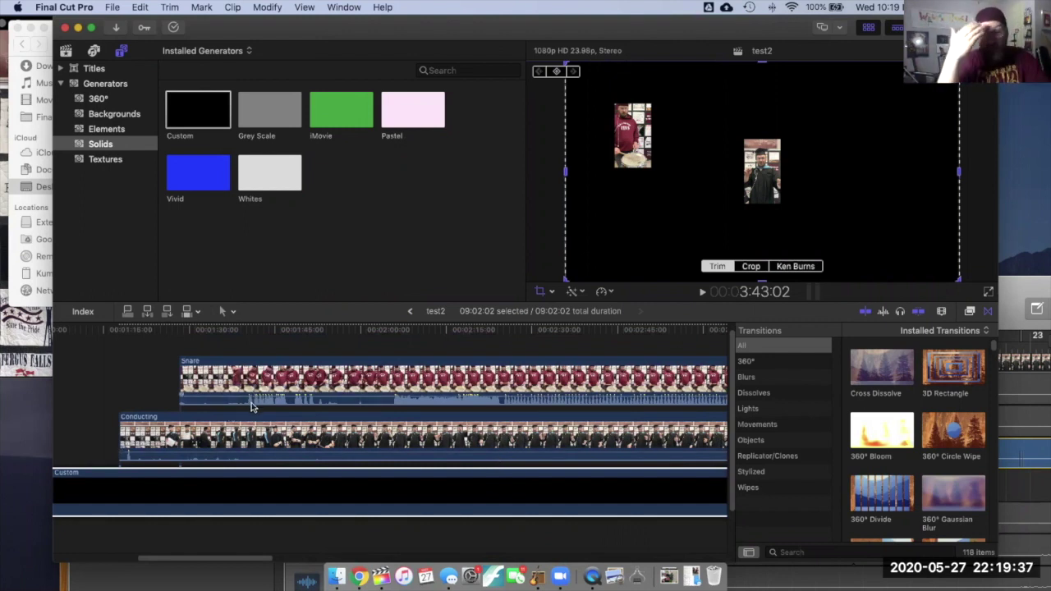
{"action": "left_click", "coordinate": [409, 401]}
{"action": "left_click", "coordinate": [407, 400]}
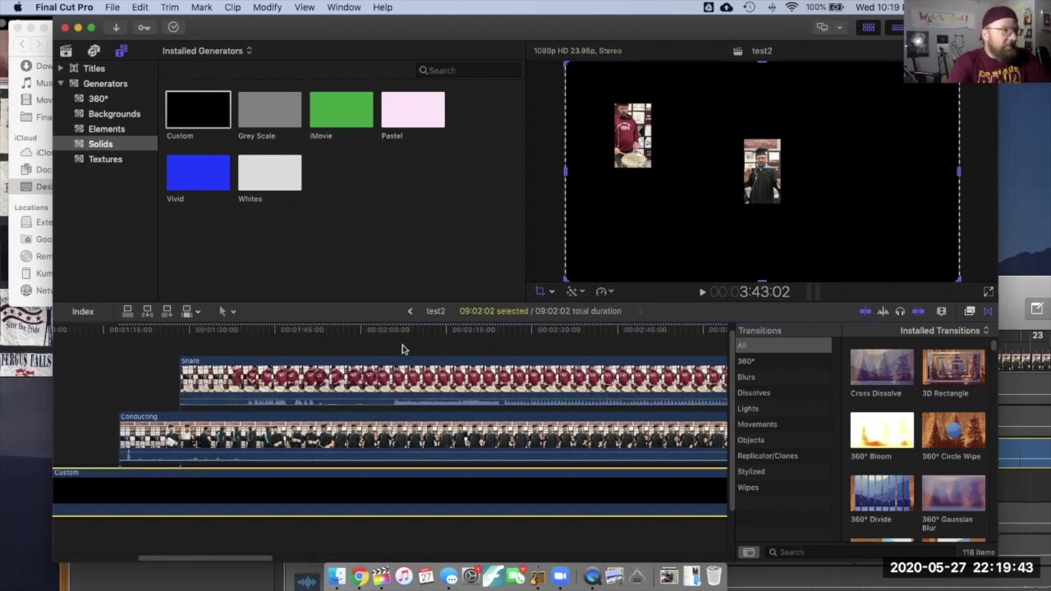
{"action": "left_click_drag", "start_coordinate": [326, 332], "coordinate": [300, 330]}
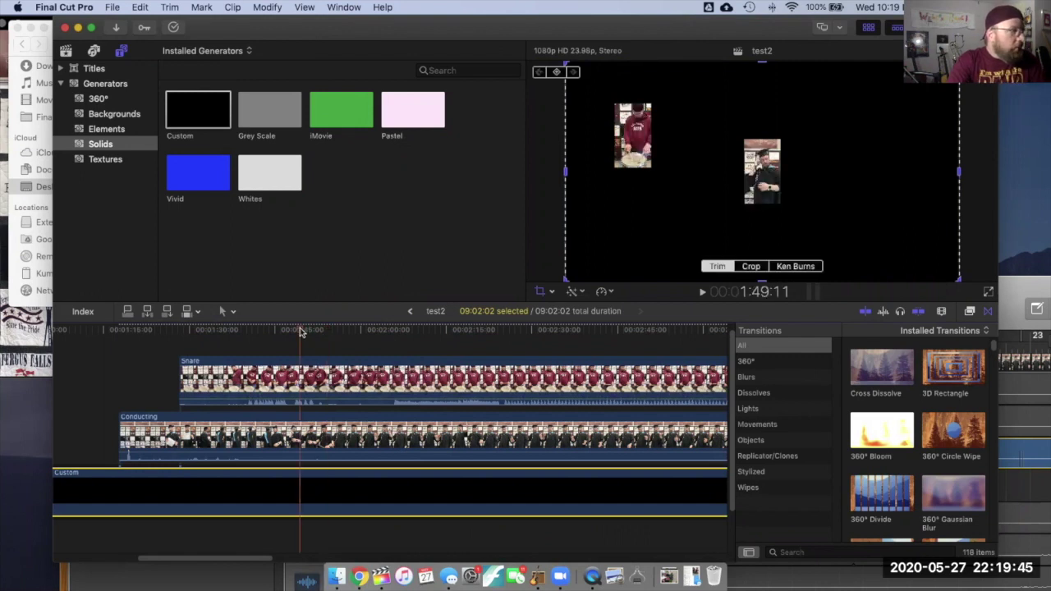
{"action": "left_click_drag", "start_coordinate": [308, 330], "coordinate": [369, 334]}
{"action": "key", "text": "space"}
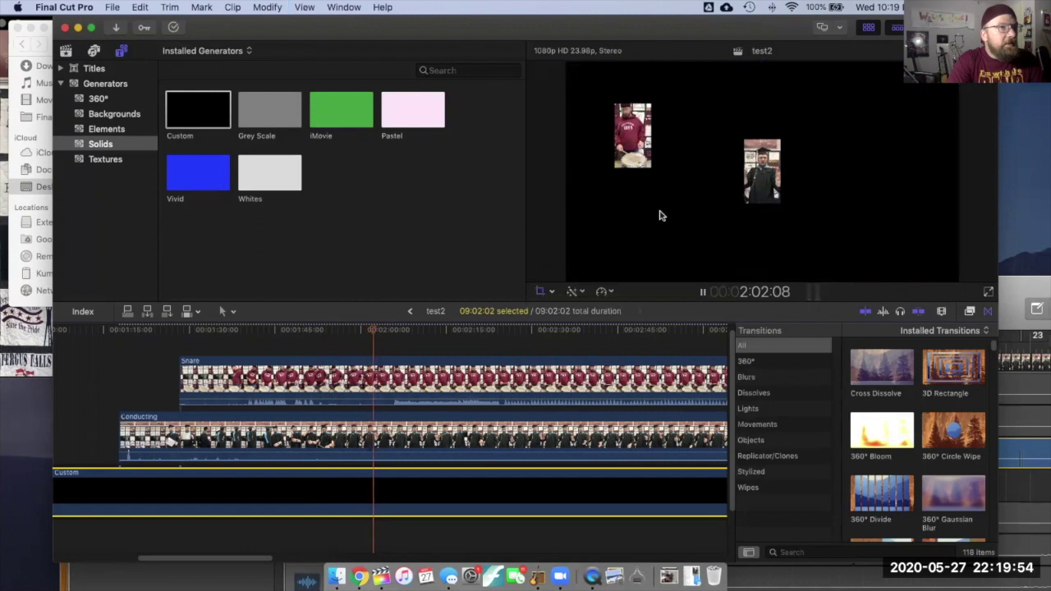
{"action": "key", "text": "space"}
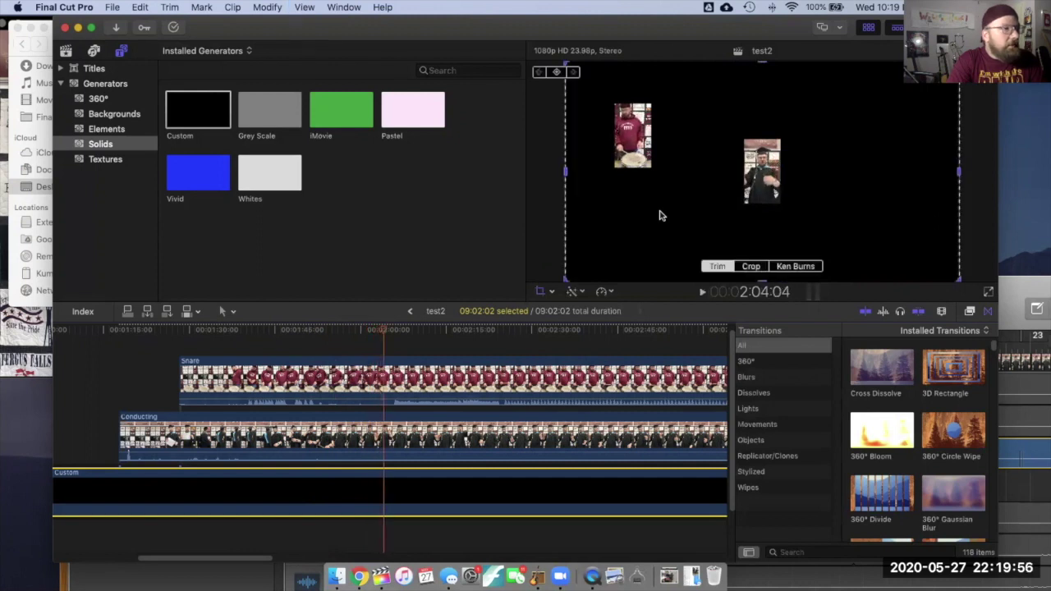
Shift the Snare clip 22 frames earlier and select both clips in the viewer.
{"action": "left_click_drag", "start_coordinate": [467, 364], "coordinate": [450, 372]}
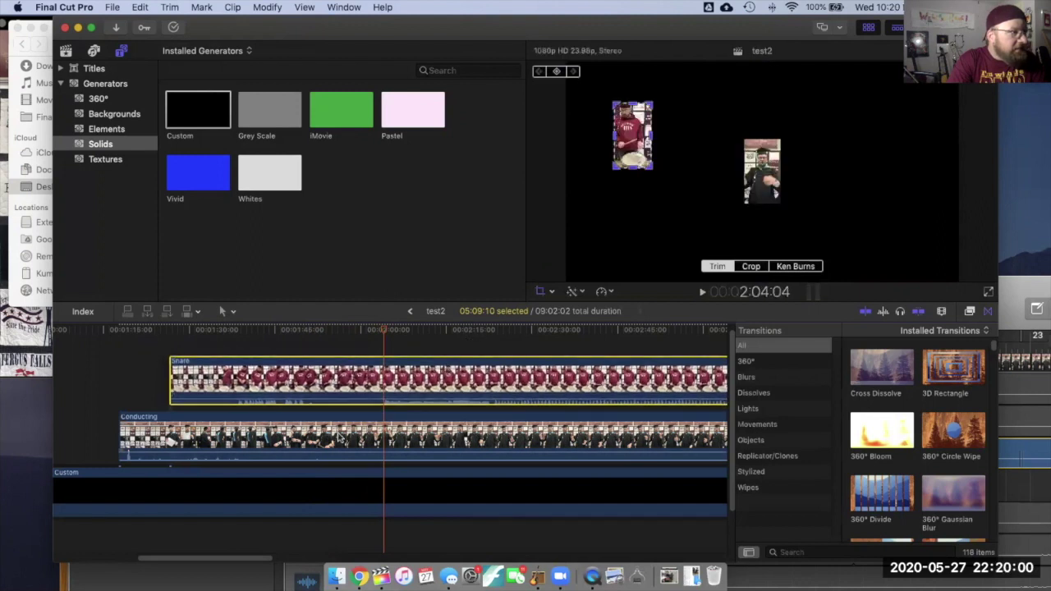
{"action": "left_click", "coordinate": [345, 329]}
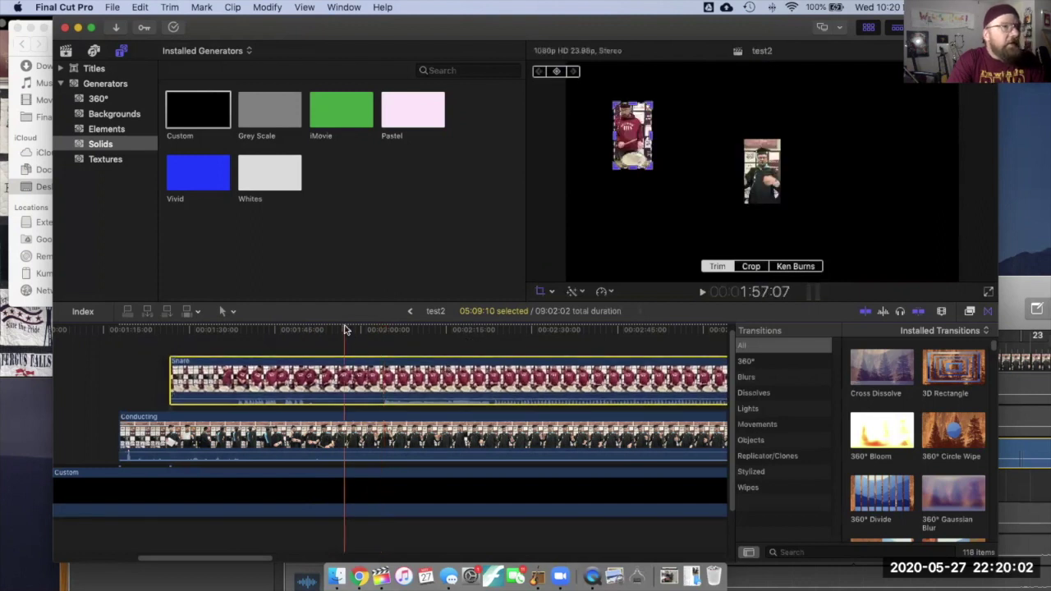
{"action": "left_click", "coordinate": [772, 179]}
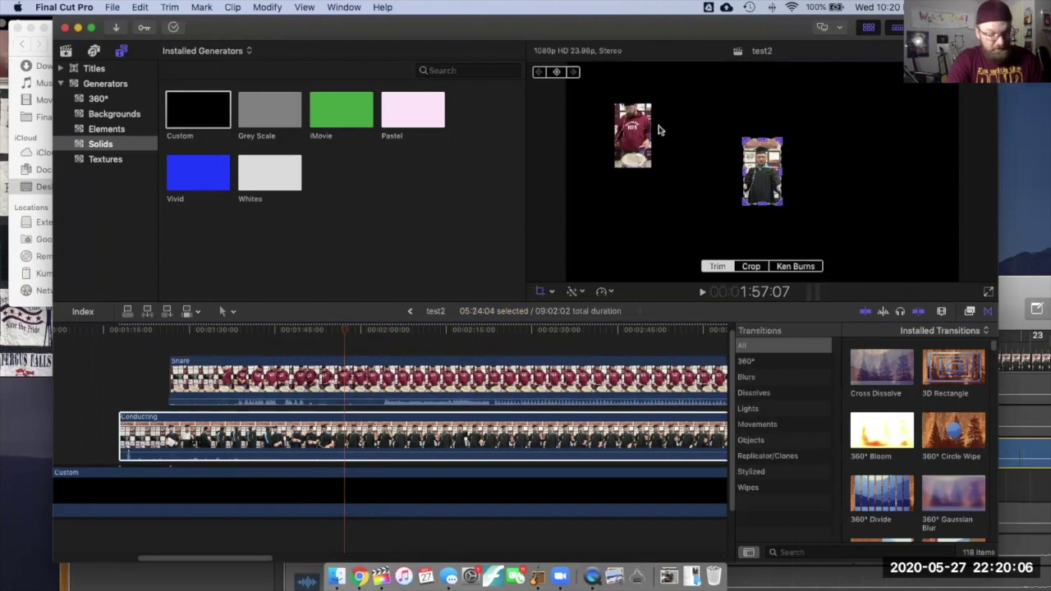
{"action": "left_click", "coordinate": [647, 129], "text": "super"}
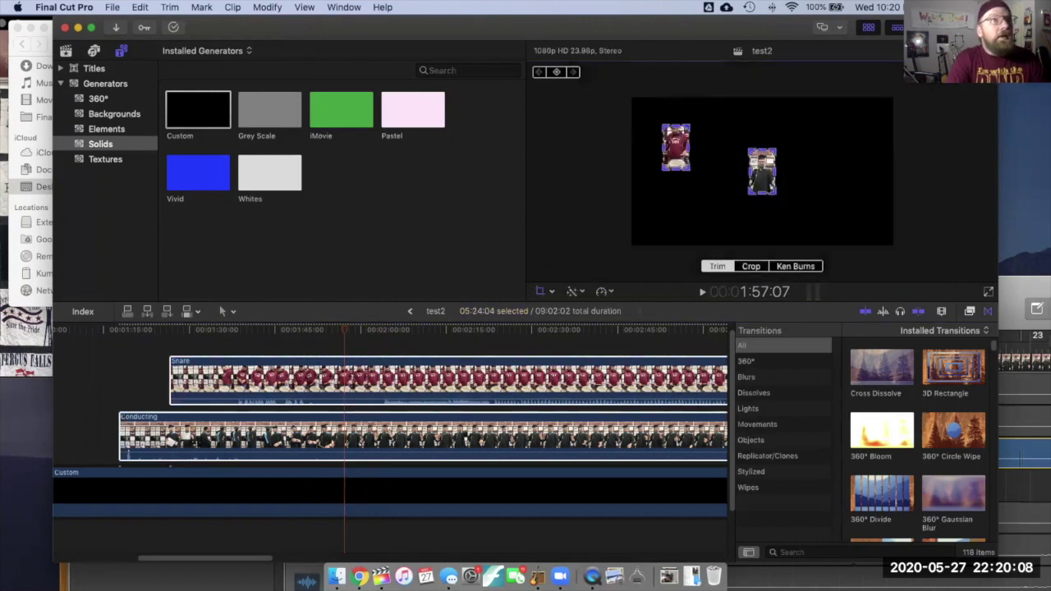
Scale both selected clips to 50% in the Inspector, then close it.
{"action": "key", "text": "super+4"}
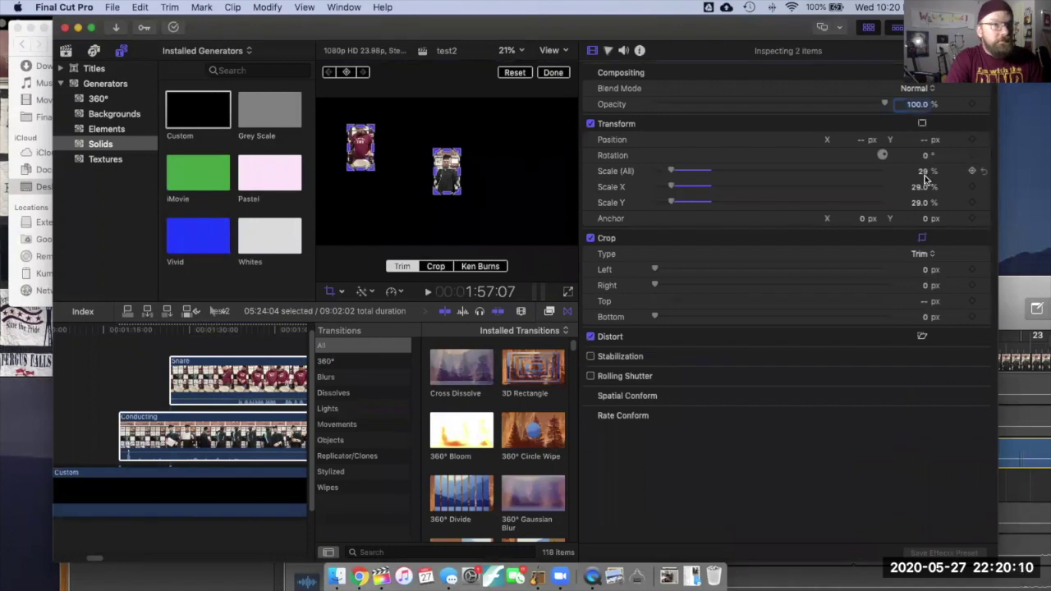
{"action": "left_click", "coordinate": [926, 169]}
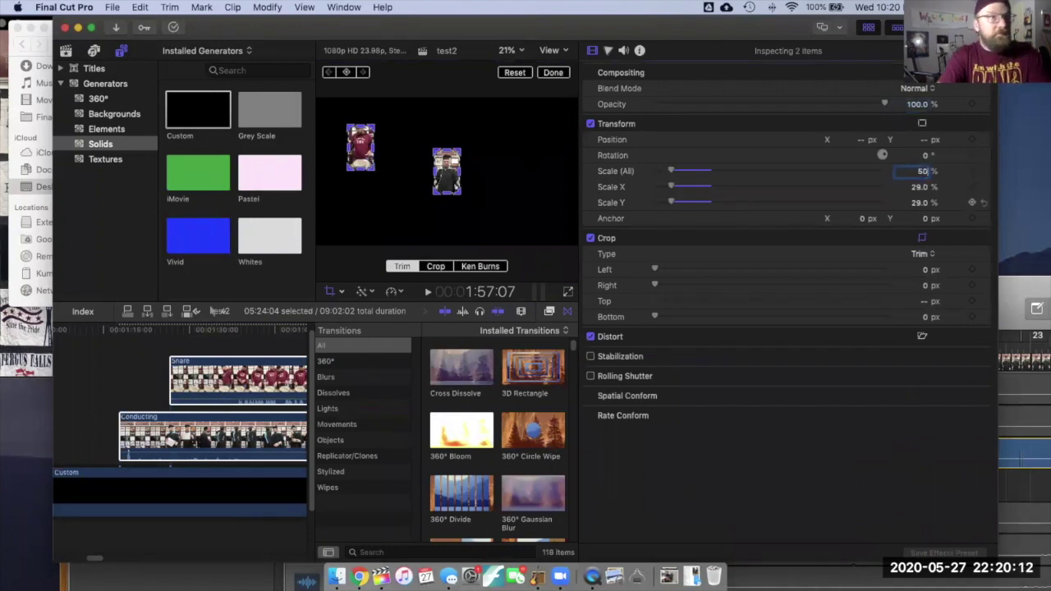
{"action": "type", "text": "50"}
{"action": "key", "text": "Return"}
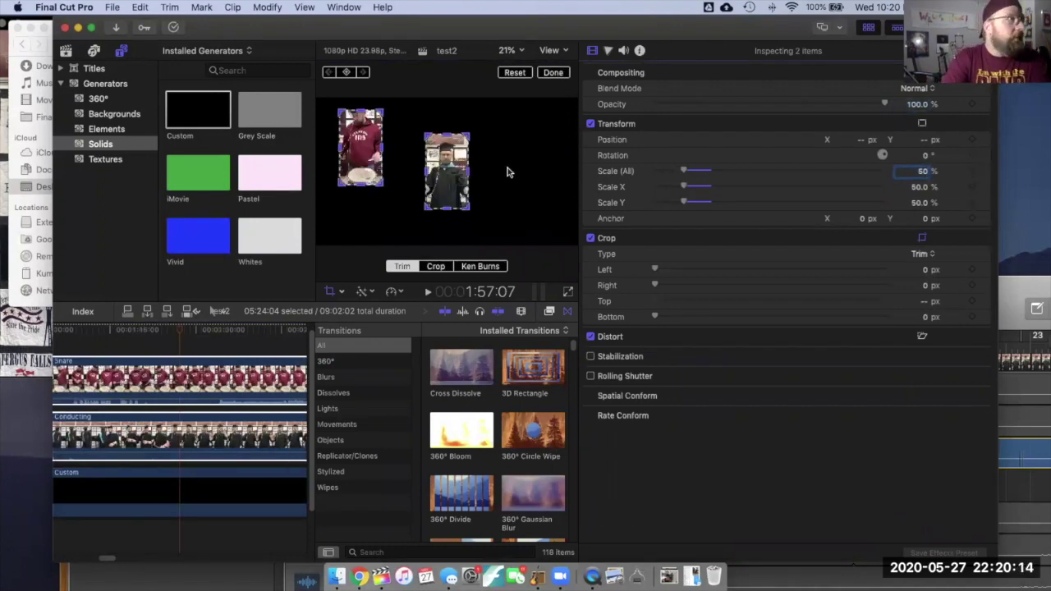
{"action": "left_click", "coordinate": [506, 171]}
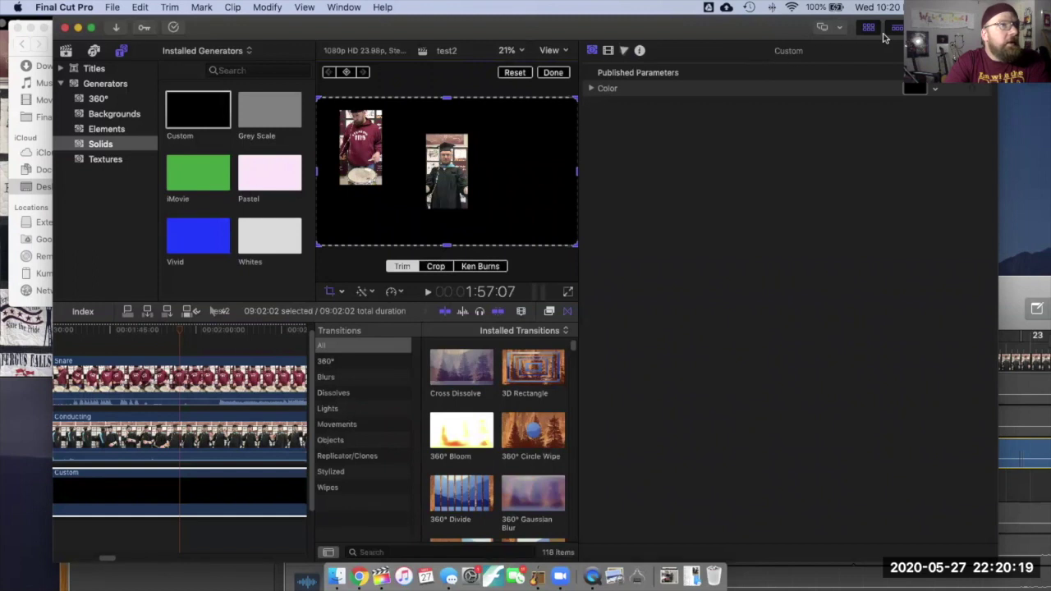
{"action": "left_click", "coordinate": [897, 28]}
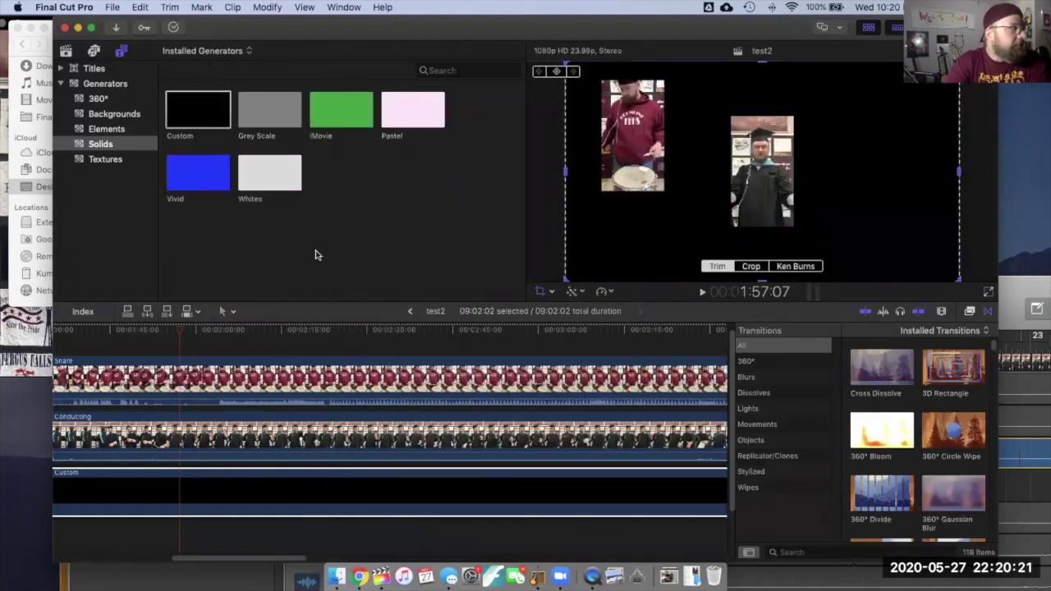
Play back the project to check sync and select the Snare clip.
{"action": "left_click", "coordinate": [166, 329]}
{"action": "key", "text": "space"}
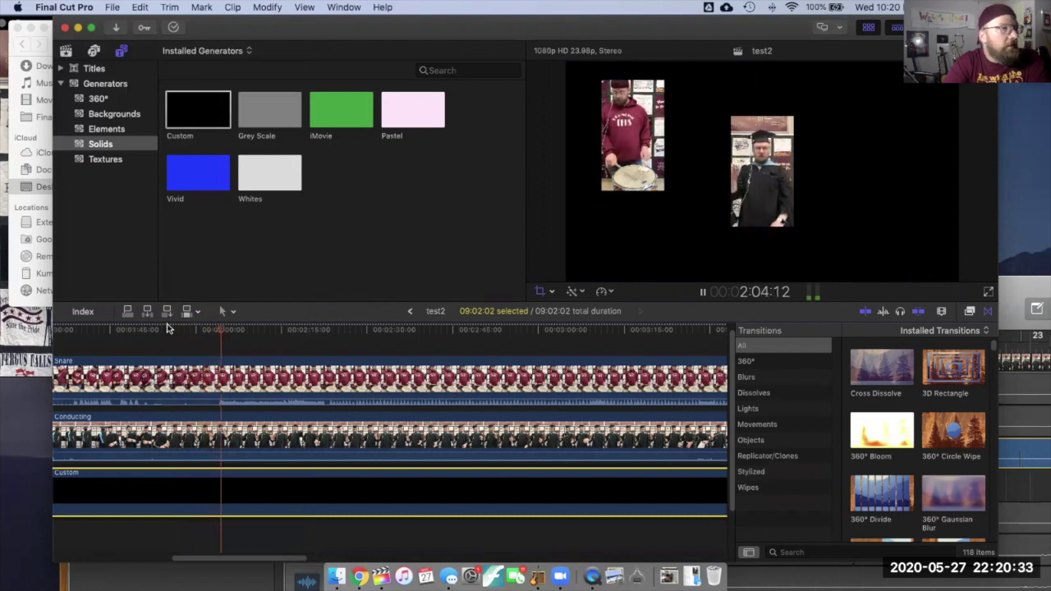
{"action": "key", "text": "shift+c"}
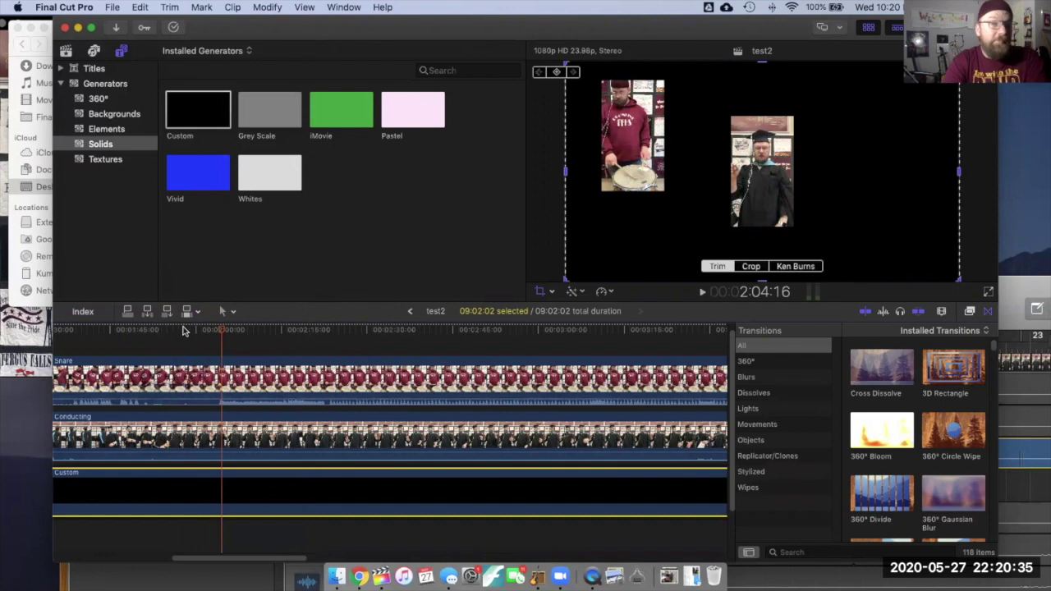
{"action": "left_click", "coordinate": [184, 330]}
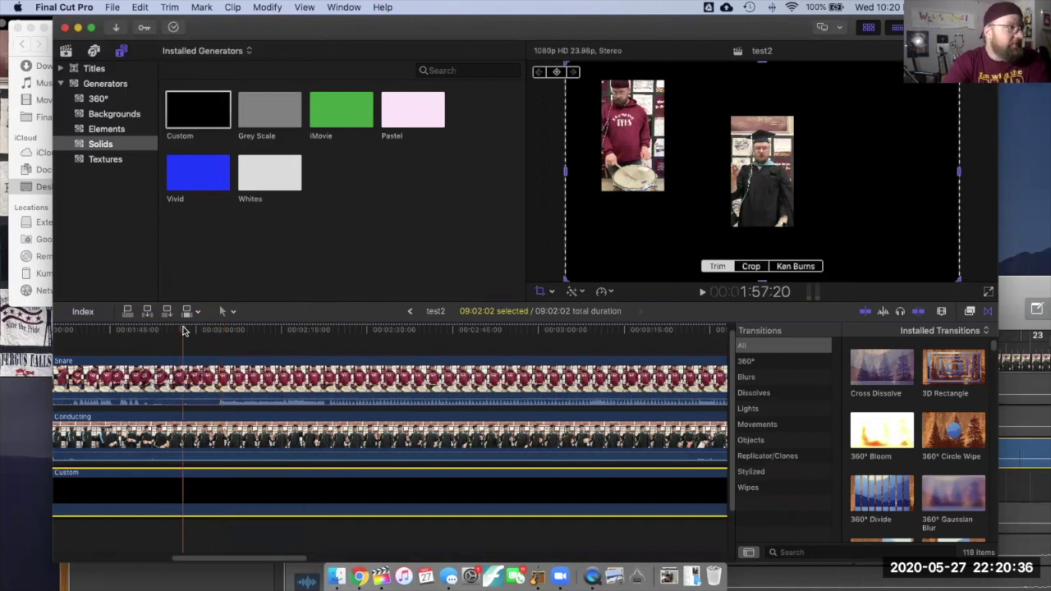
{"action": "left_click", "coordinate": [261, 379]}
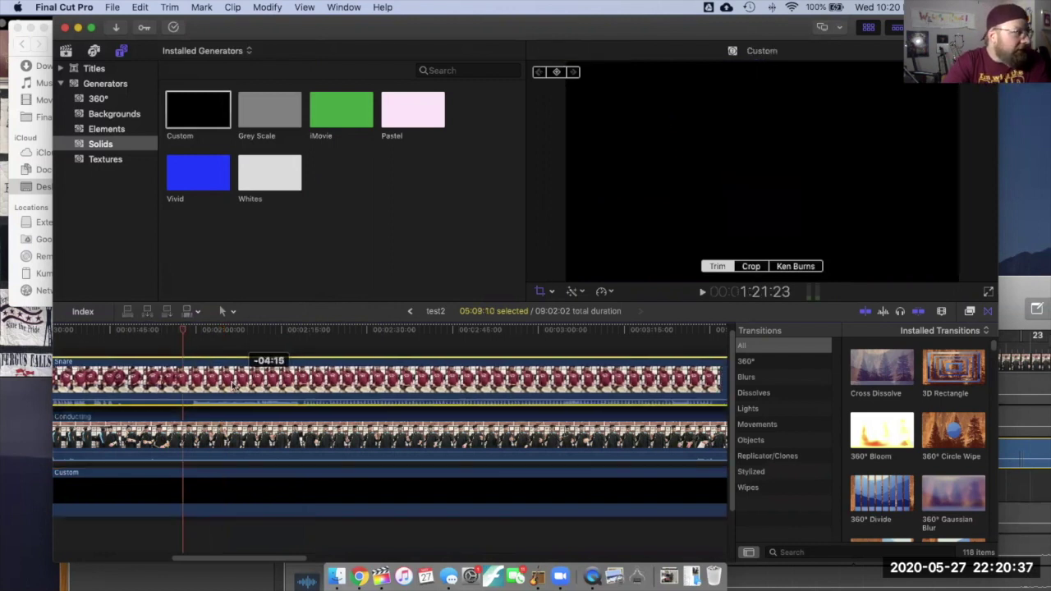
{"action": "left_click", "coordinate": [140, 330]}
{"action": "key", "text": "space"}
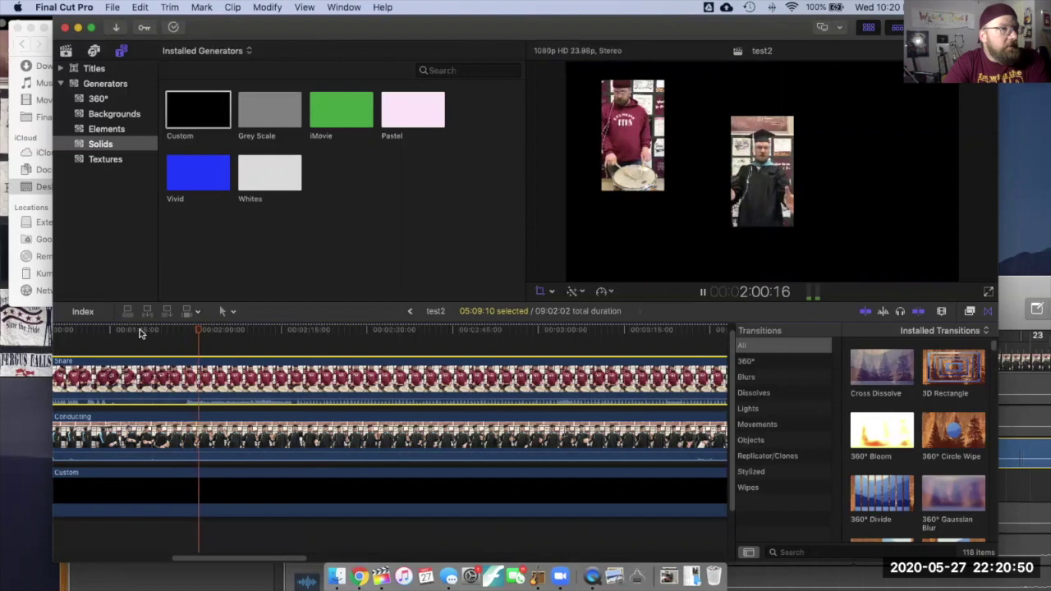
{"action": "key", "text": "shift+c"}
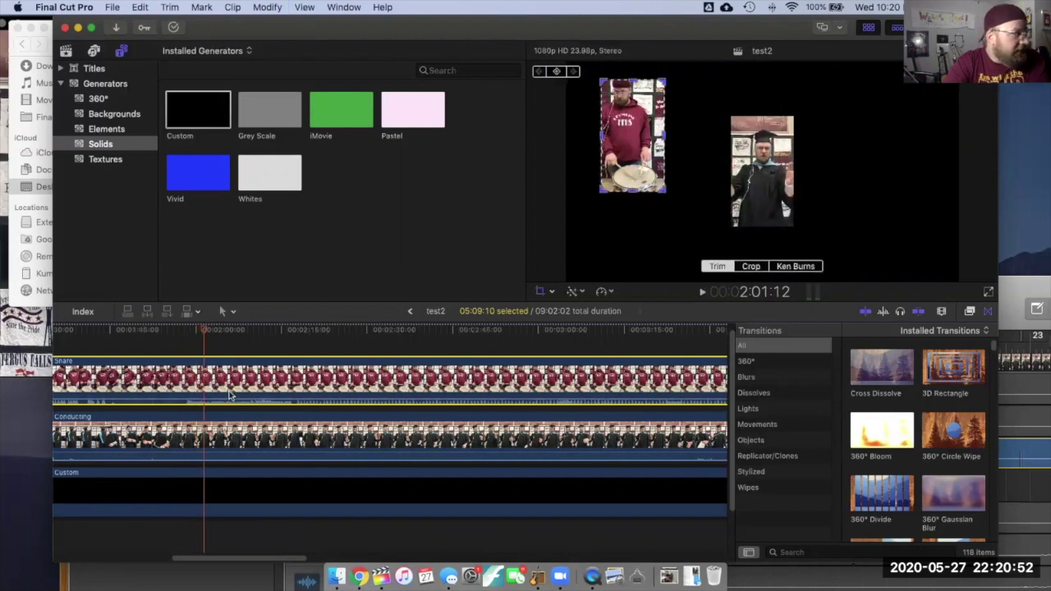
Shift the Snare clip about 2:18 later and play back to verify sync.
{"action": "left_click_drag", "start_coordinate": [231, 395], "coordinate": [245, 396]}
{"action": "left_click", "coordinate": [167, 329]}
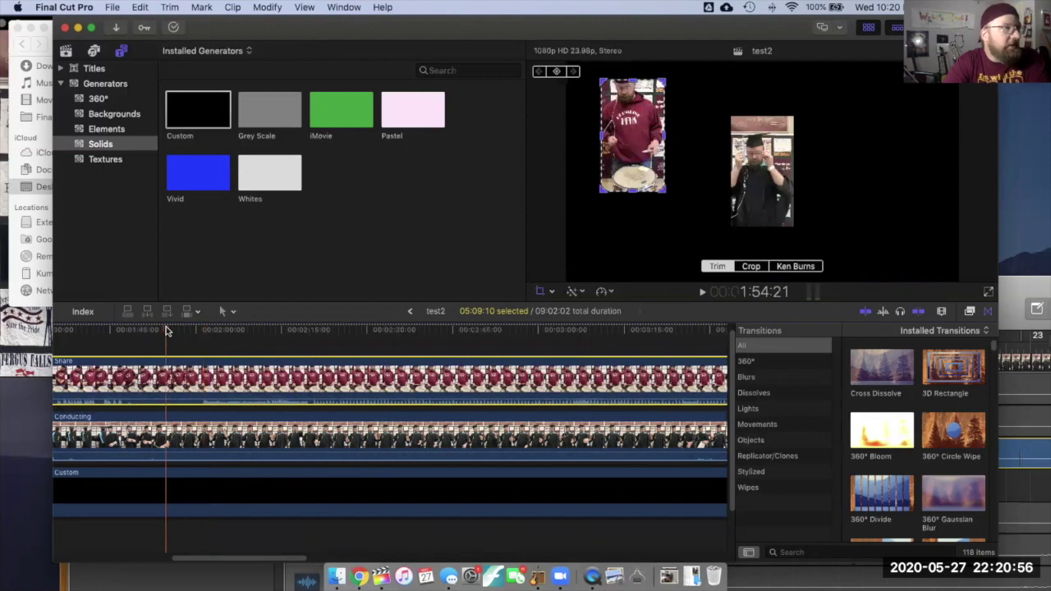
{"action": "key", "text": "space"}
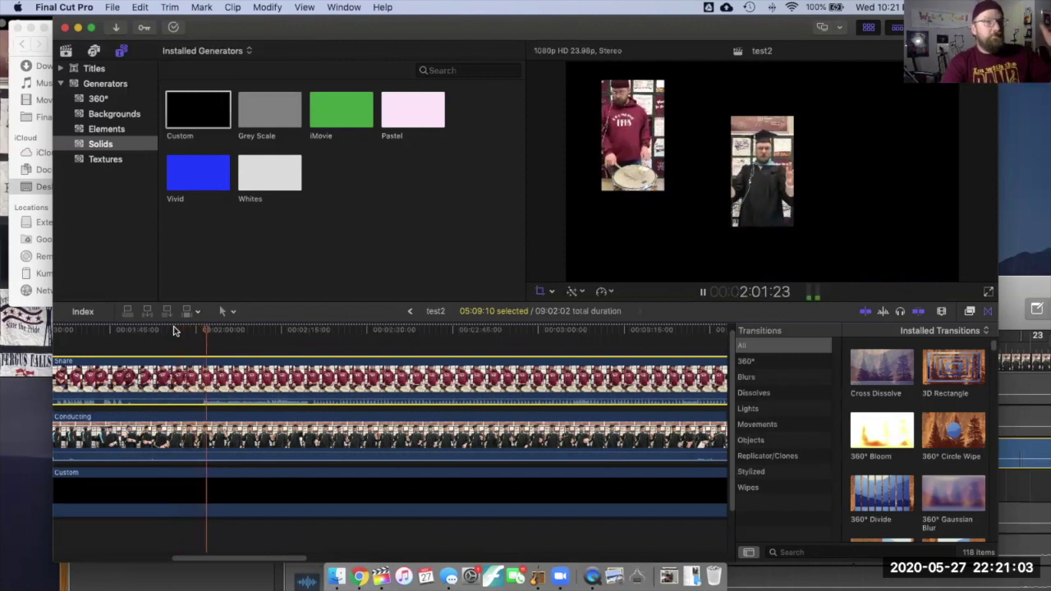
{"action": "key", "text": "space"}
Drag the Snare clip's volume line down from 0 dB to -13.0 dB in the test2 timeline.
{"action": "key", "text": "shift+c"}
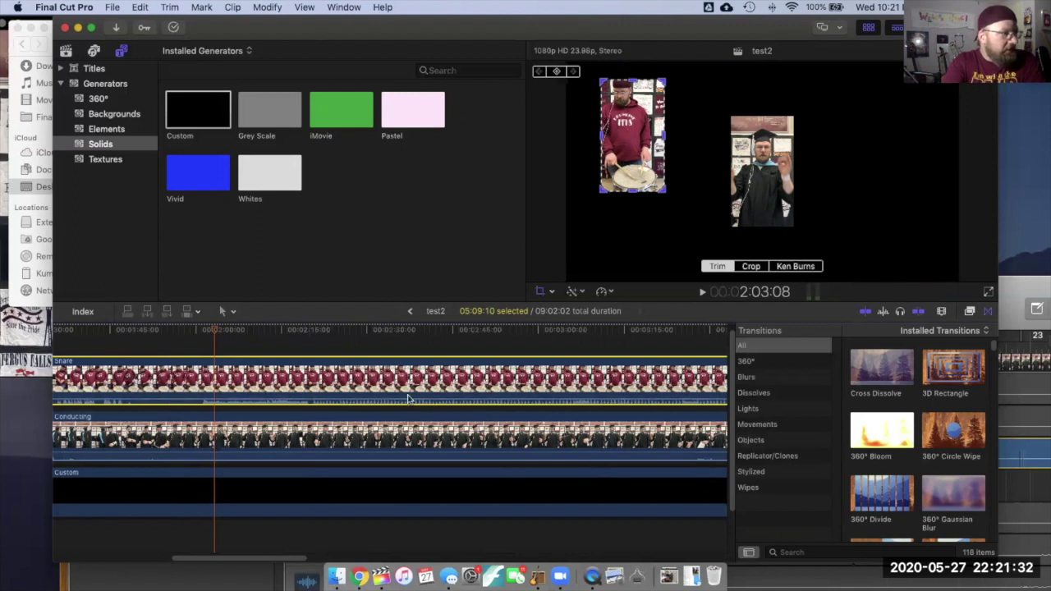
{"action": "left_click_drag", "start_coordinate": [408, 399], "coordinate": [414, 398]}
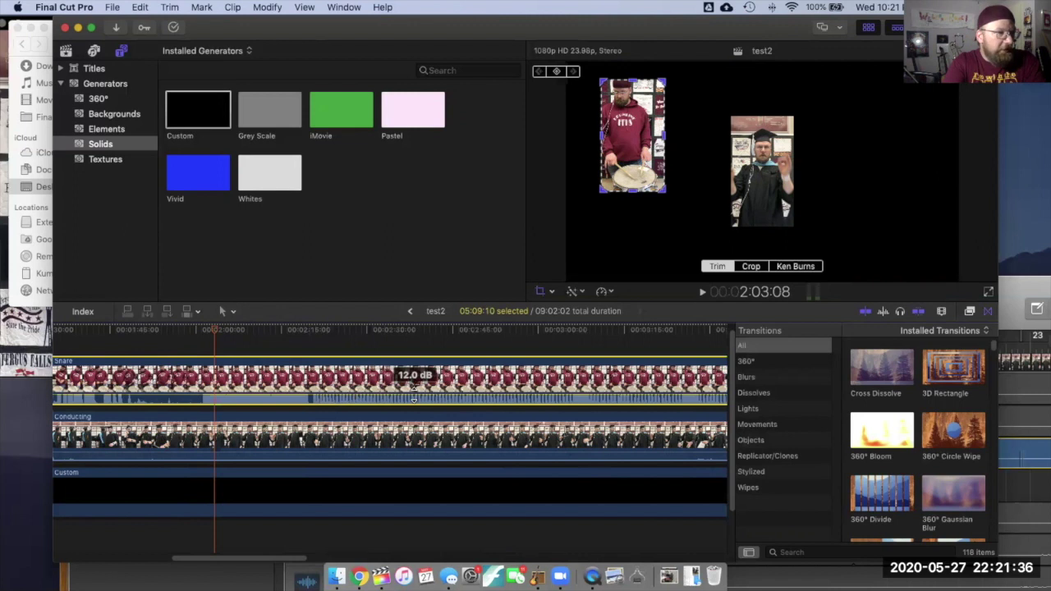
{"action": "key", "text": "super+equal"}
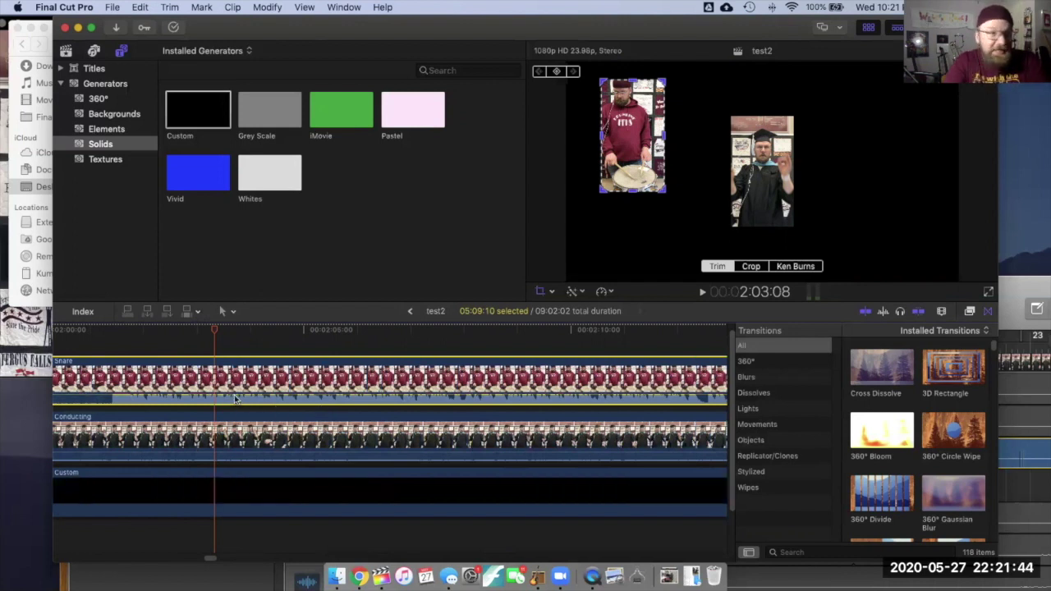
{"action": "left_click_drag", "start_coordinate": [256, 397], "coordinate": [257, 403]}
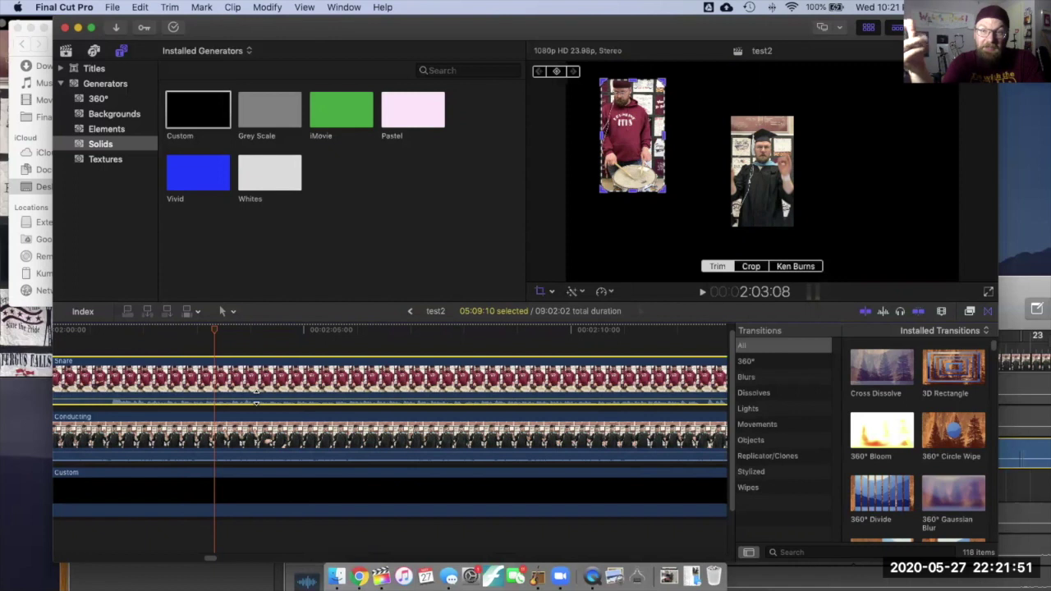
{"action": "left_click_drag", "start_coordinate": [256, 402], "coordinate": [259, 513]}
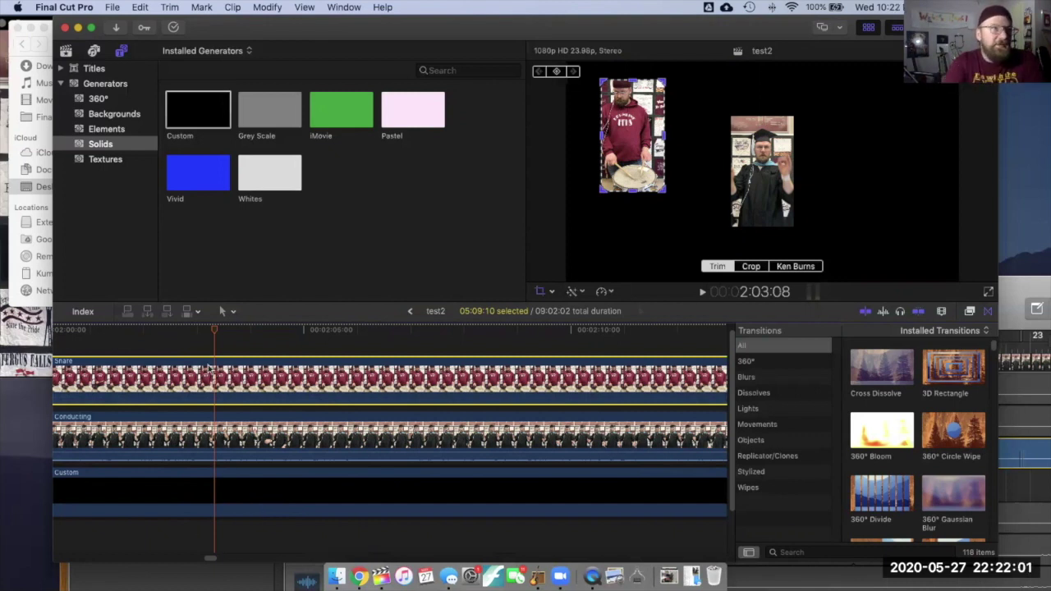
{"action": "scroll", "coordinate": [324, 428], "scroll_direction": "up", "scroll_amount": 3}
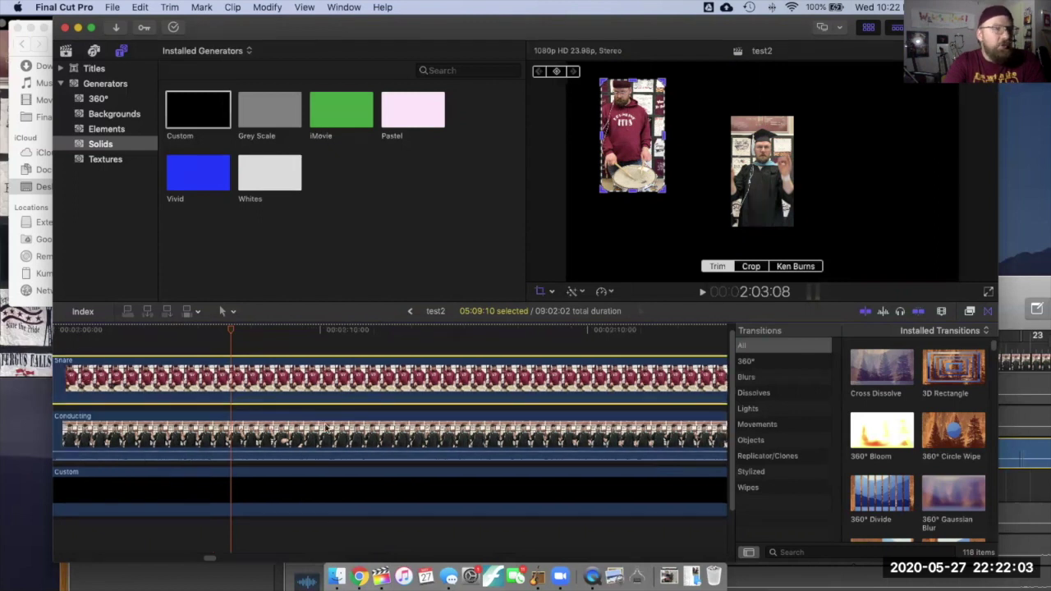
{"action": "scroll", "coordinate": [324, 428], "scroll_direction": "down", "scroll_amount": 3}
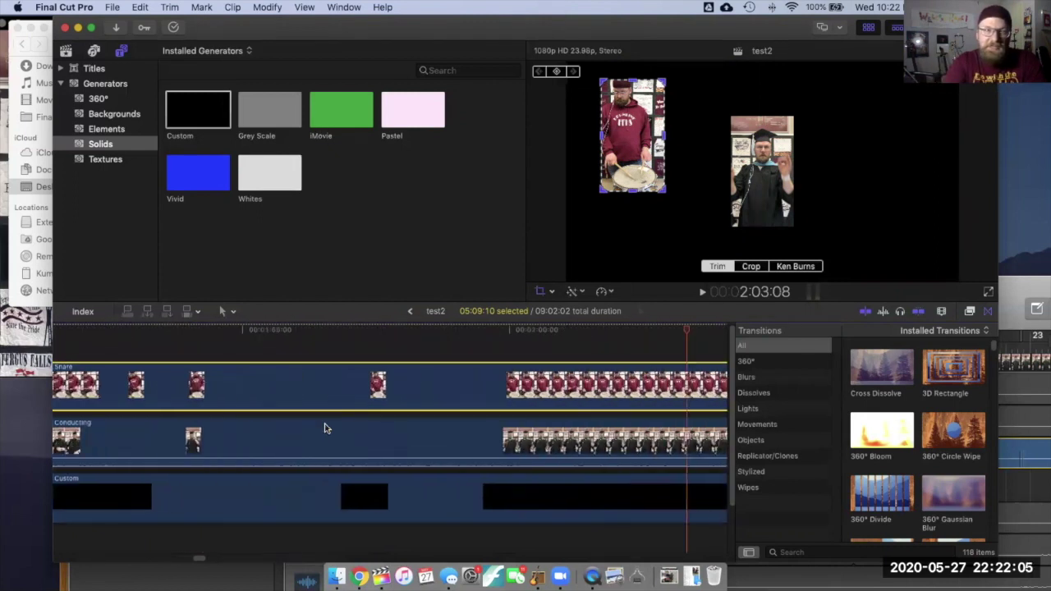
{"action": "scroll", "coordinate": [324, 428], "scroll_direction": "right", "scroll_amount": 5}
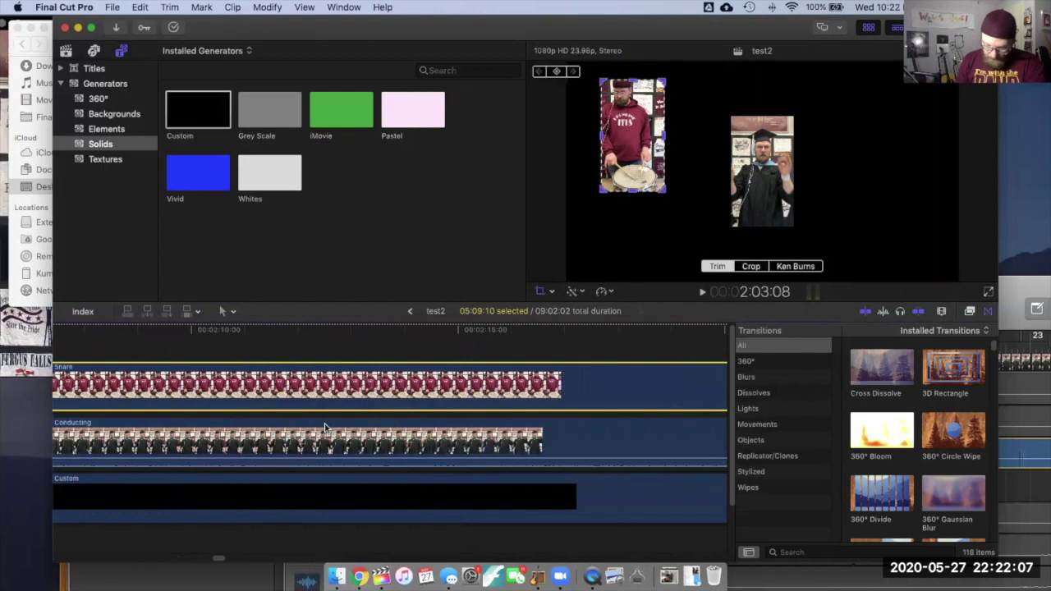